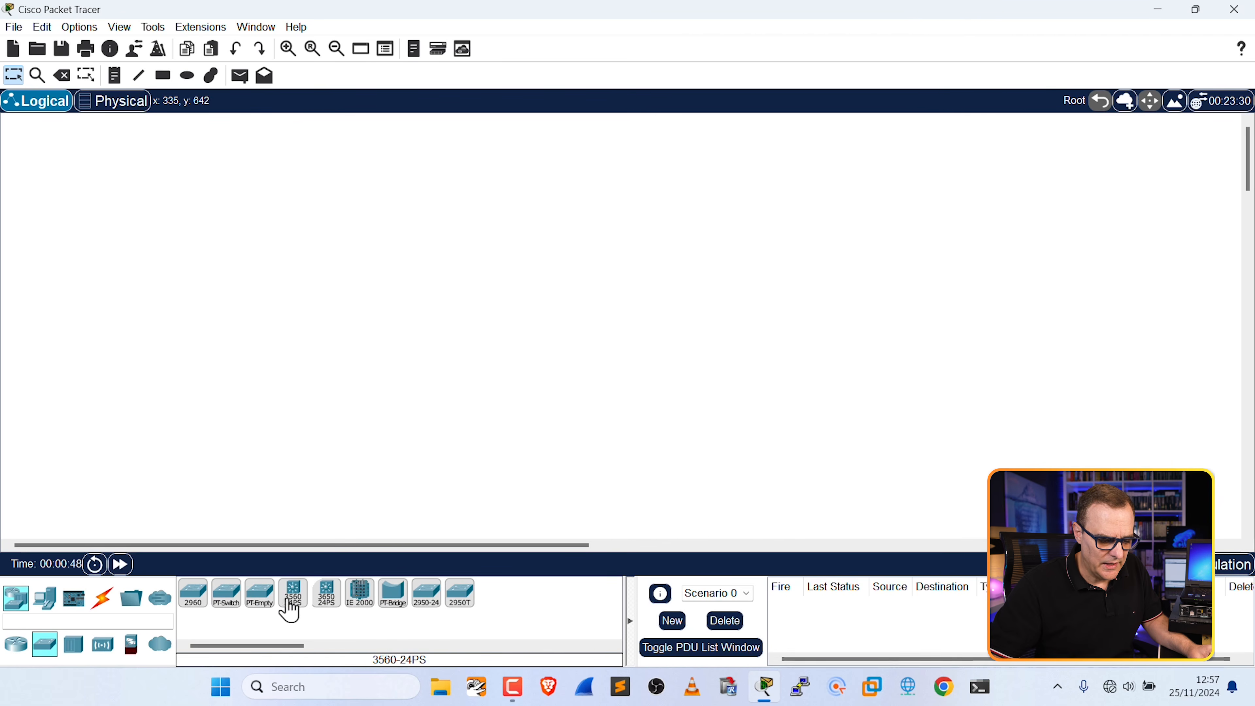
Place a 3650-24PS multilayer switch in the middle of the logical workspace
click(595, 299)
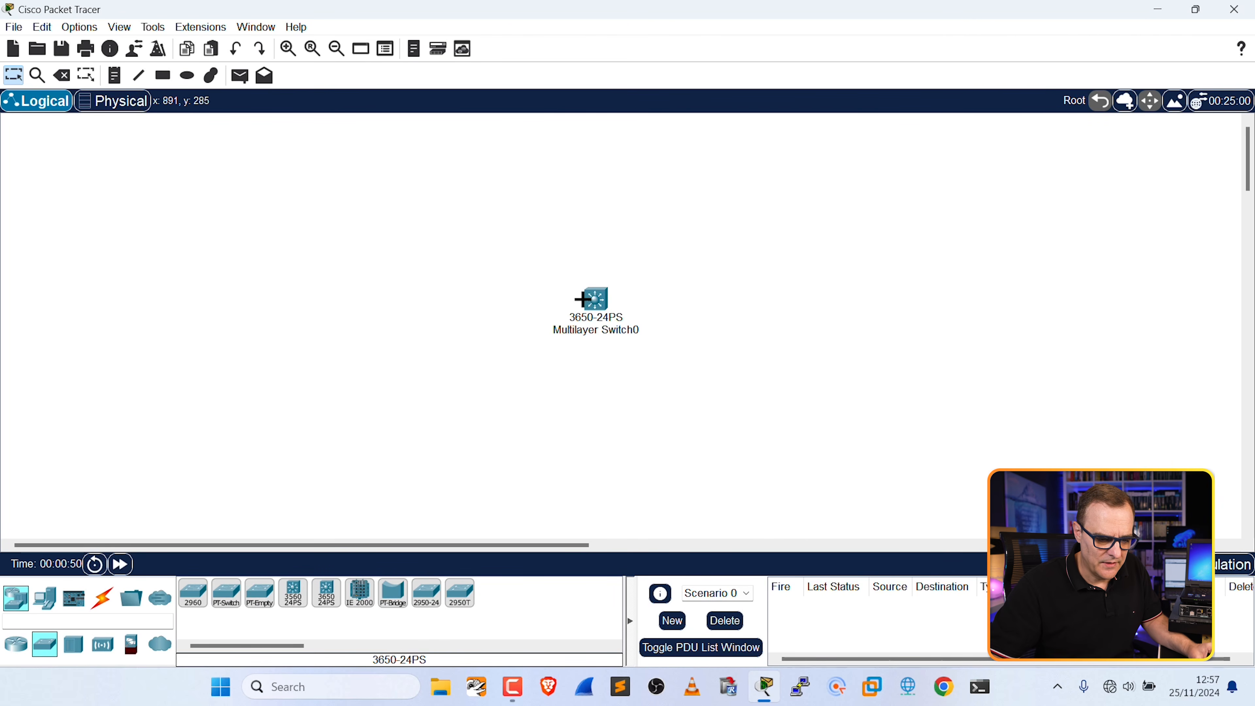
click(289, 52)
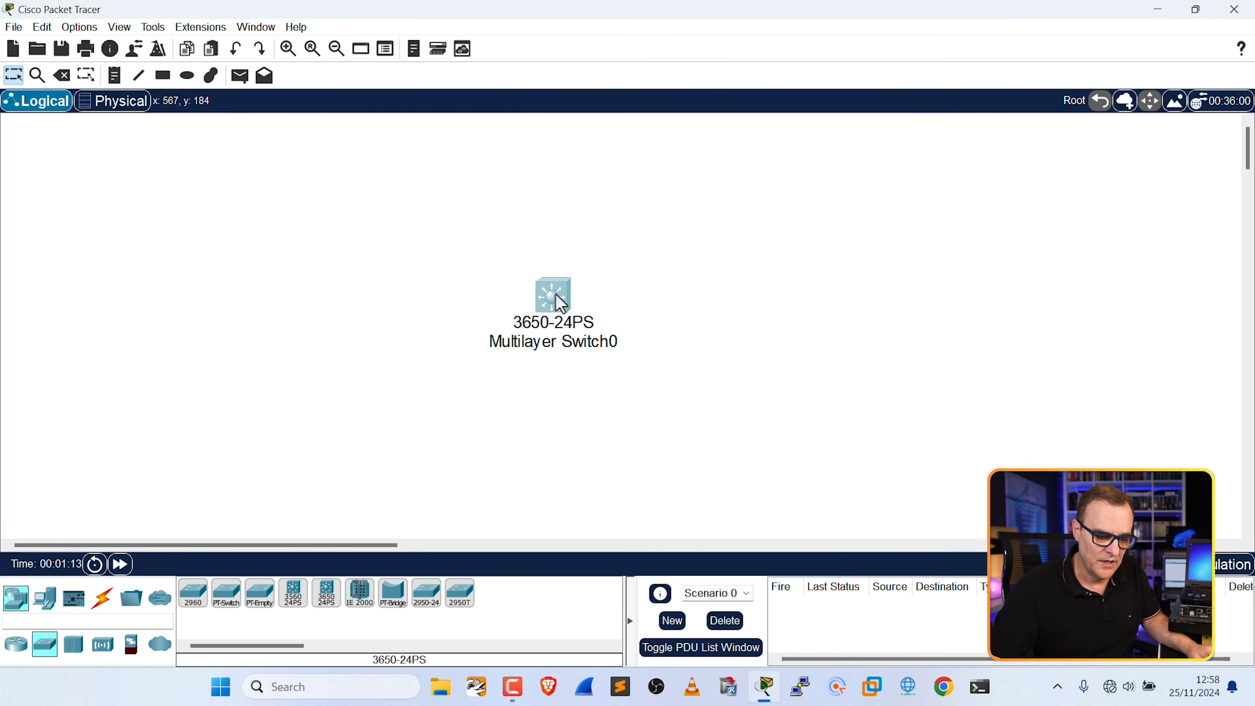
Try to access the multilayer switch's IOS command-line interface
click(557, 299)
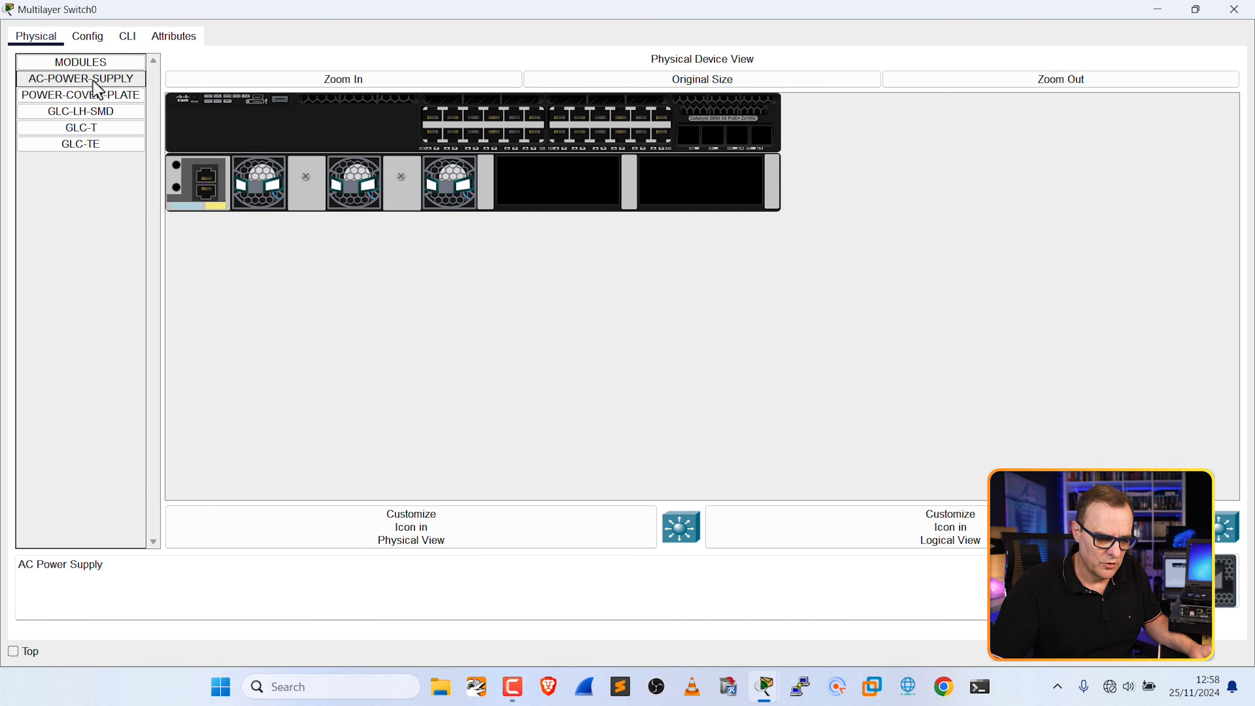
click(127, 36)
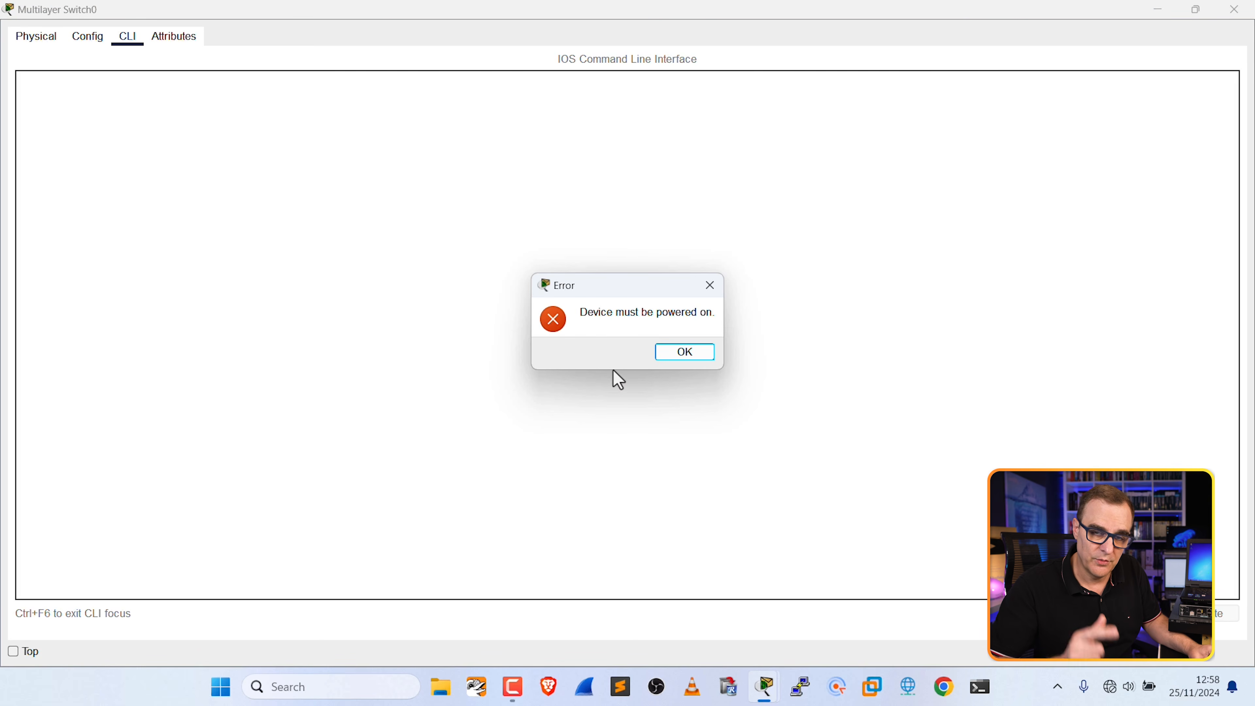
click(684, 353)
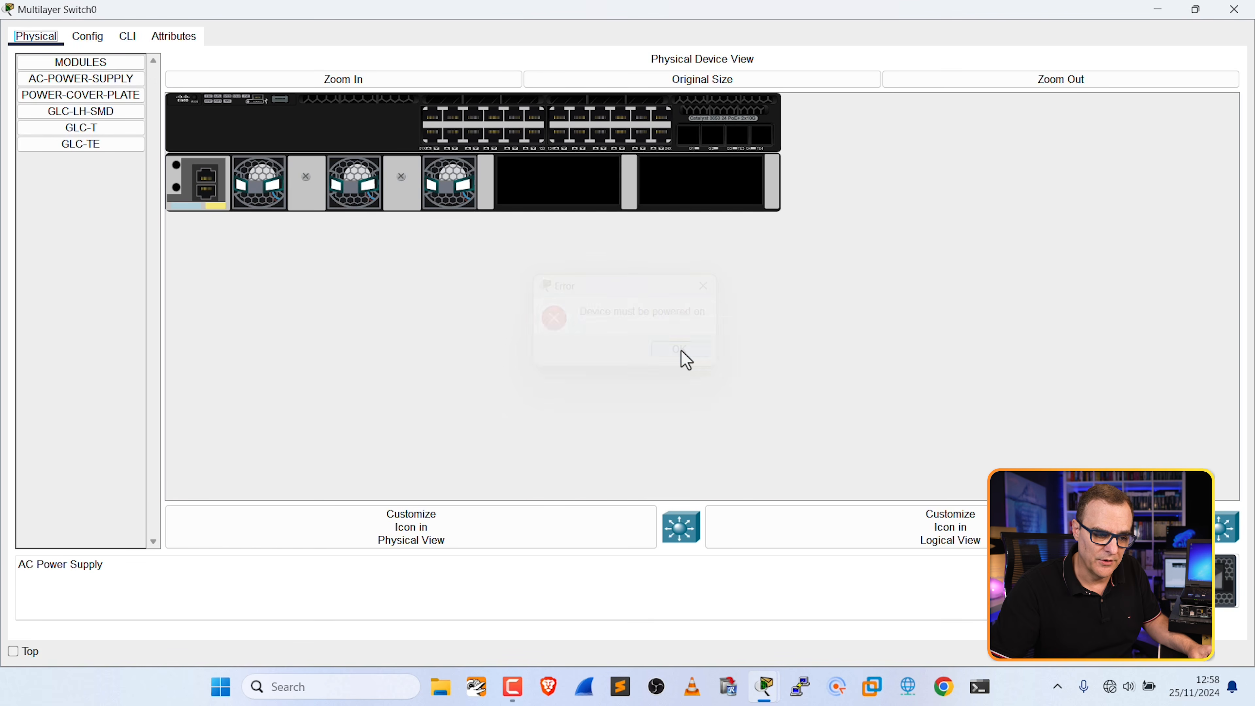
Install an AC-POWER-SUPPLY module in the first empty power supply bay of the multilayer switch
drag(83, 82, 546, 186)
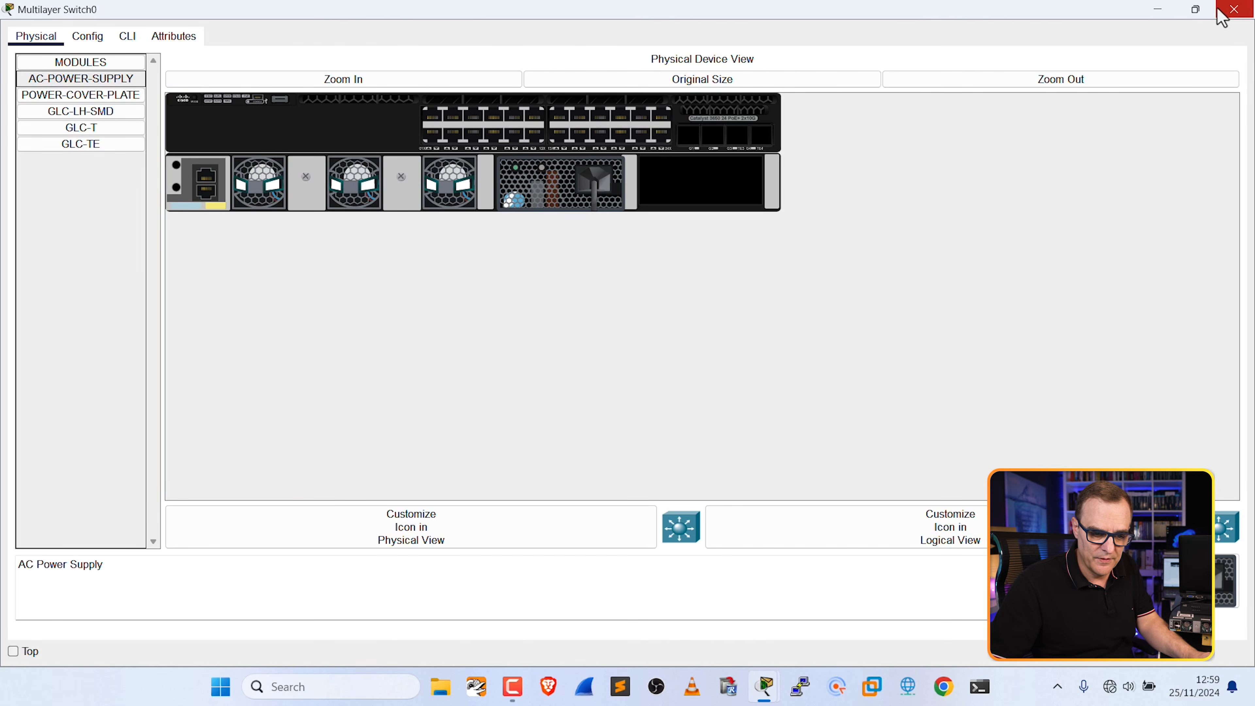
click(1235, 10)
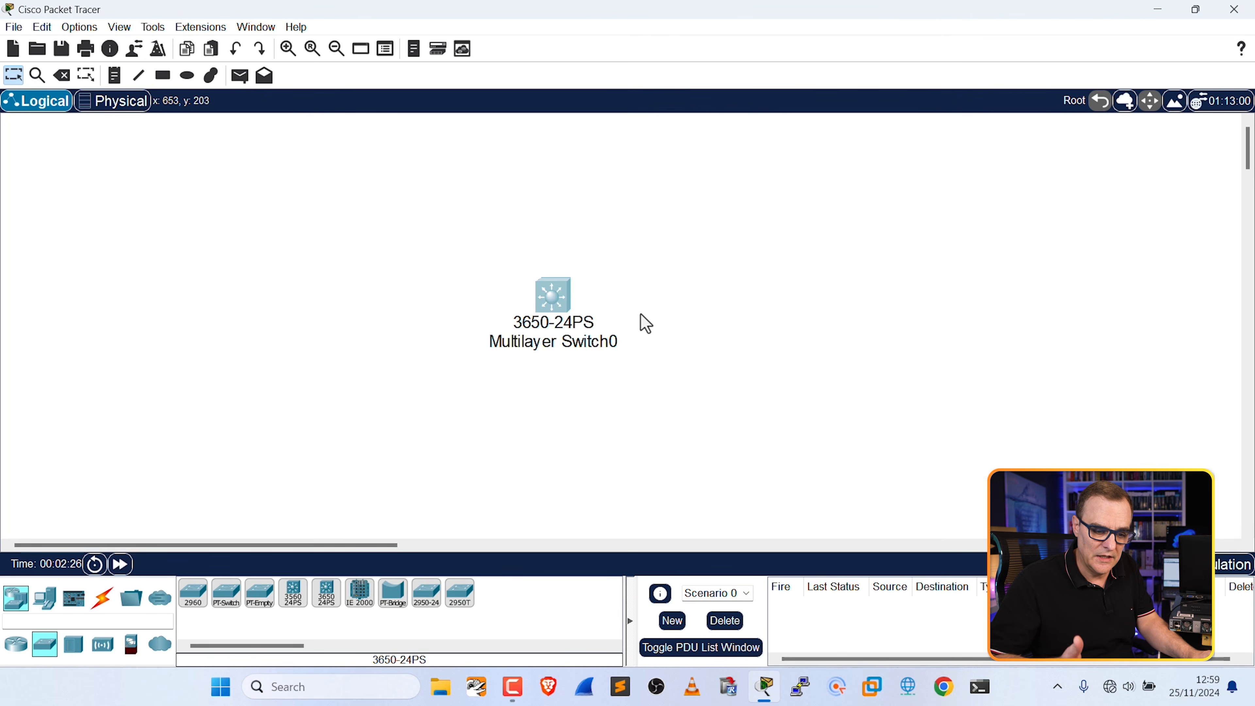
click(562, 306)
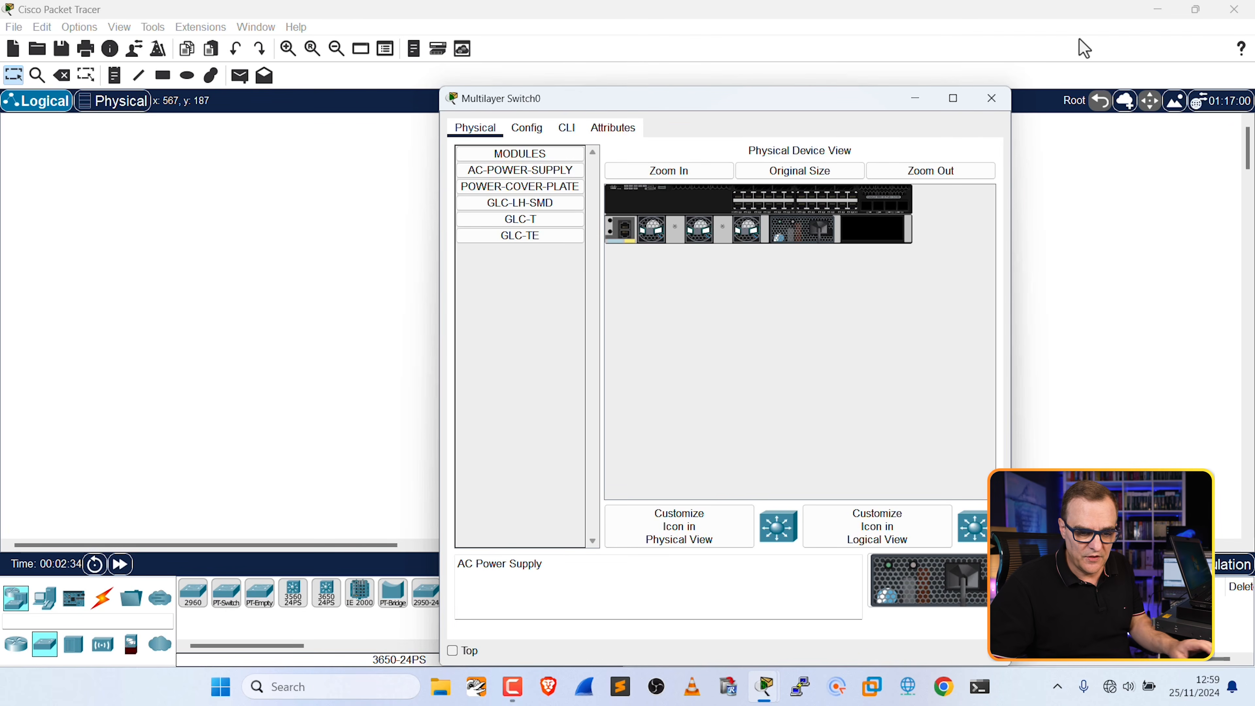
click(992, 99)
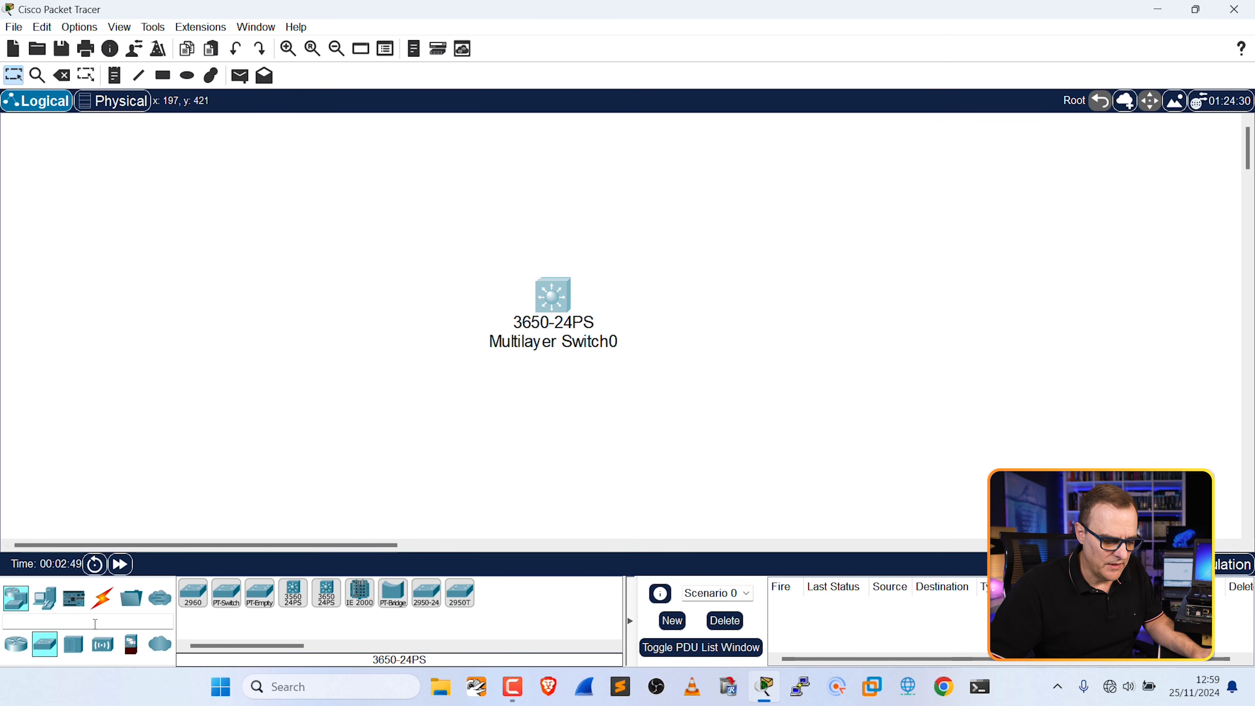
Add two Laptop-PT end devices, one on each side of the switch, and line them up with it
click(47, 604)
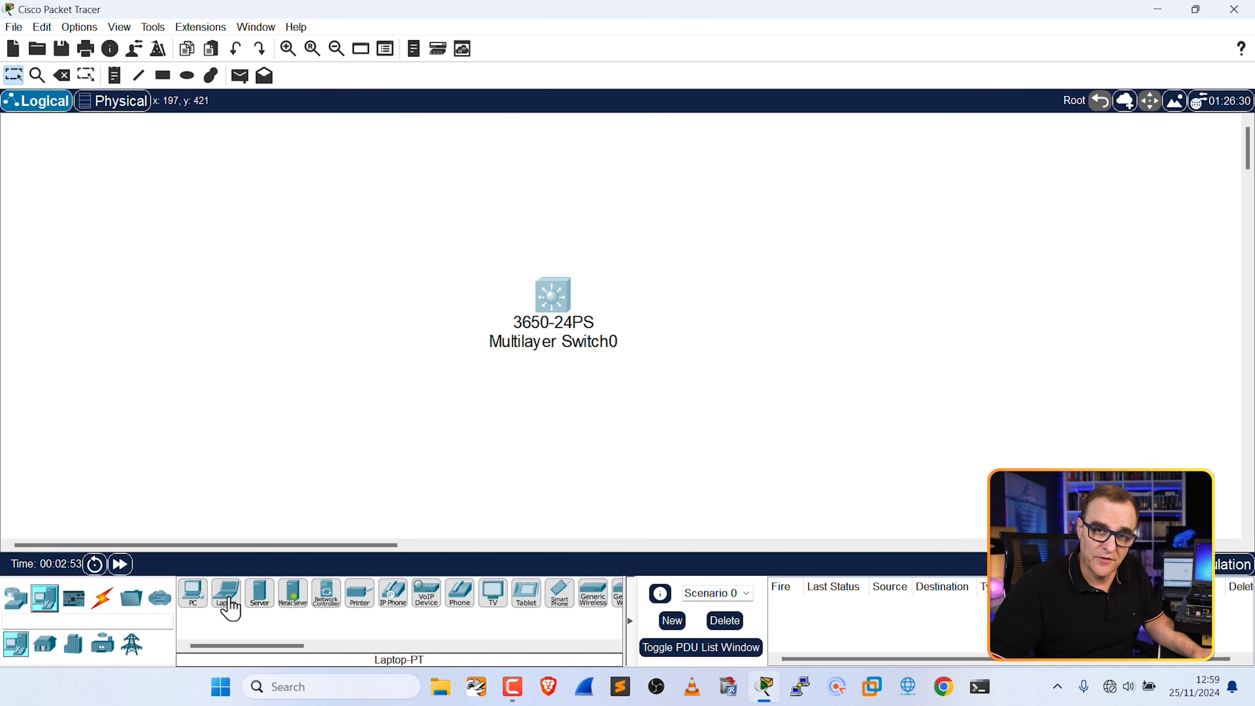
click(276, 284)
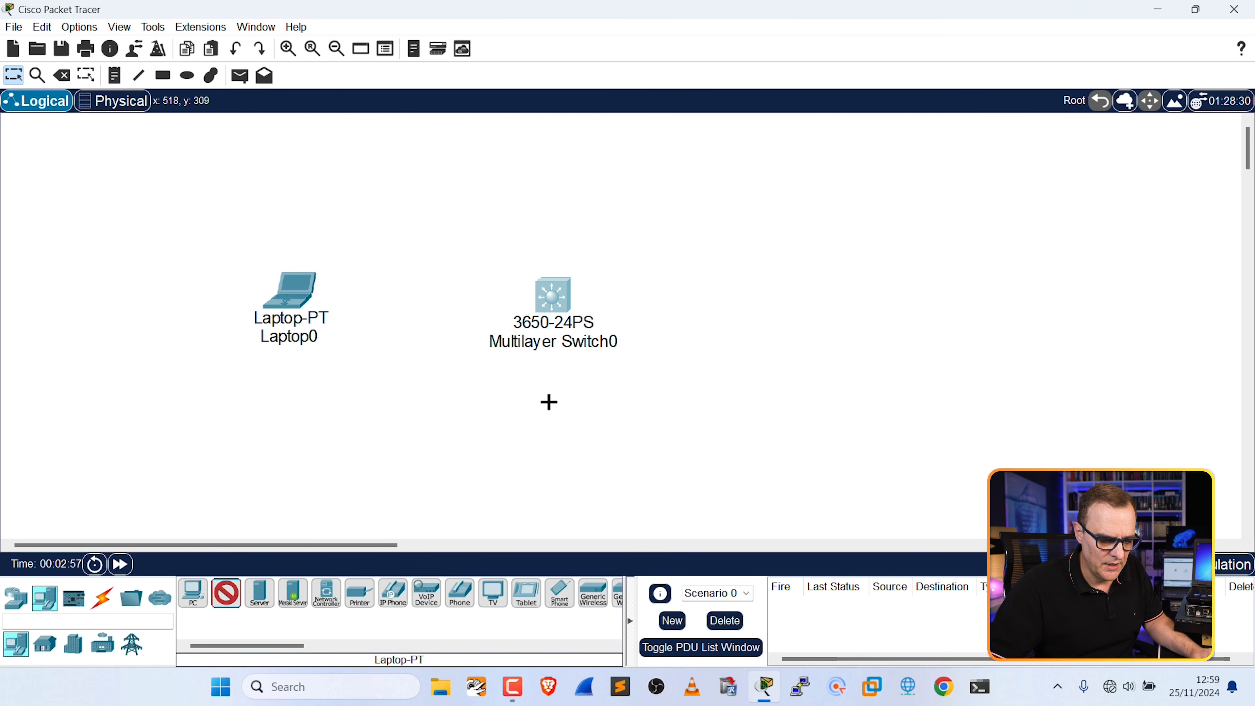
click(746, 305)
drag(781, 302, 826, 309)
drag(309, 288, 312, 292)
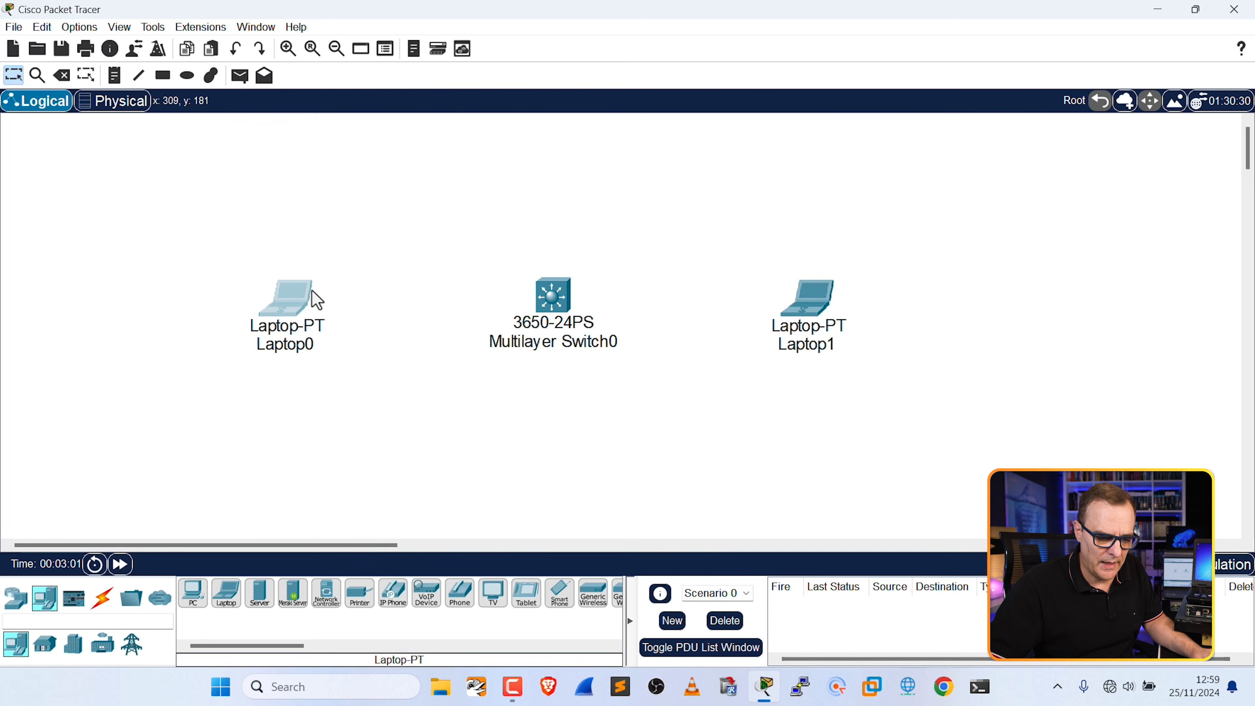
mouse_move(320, 299)
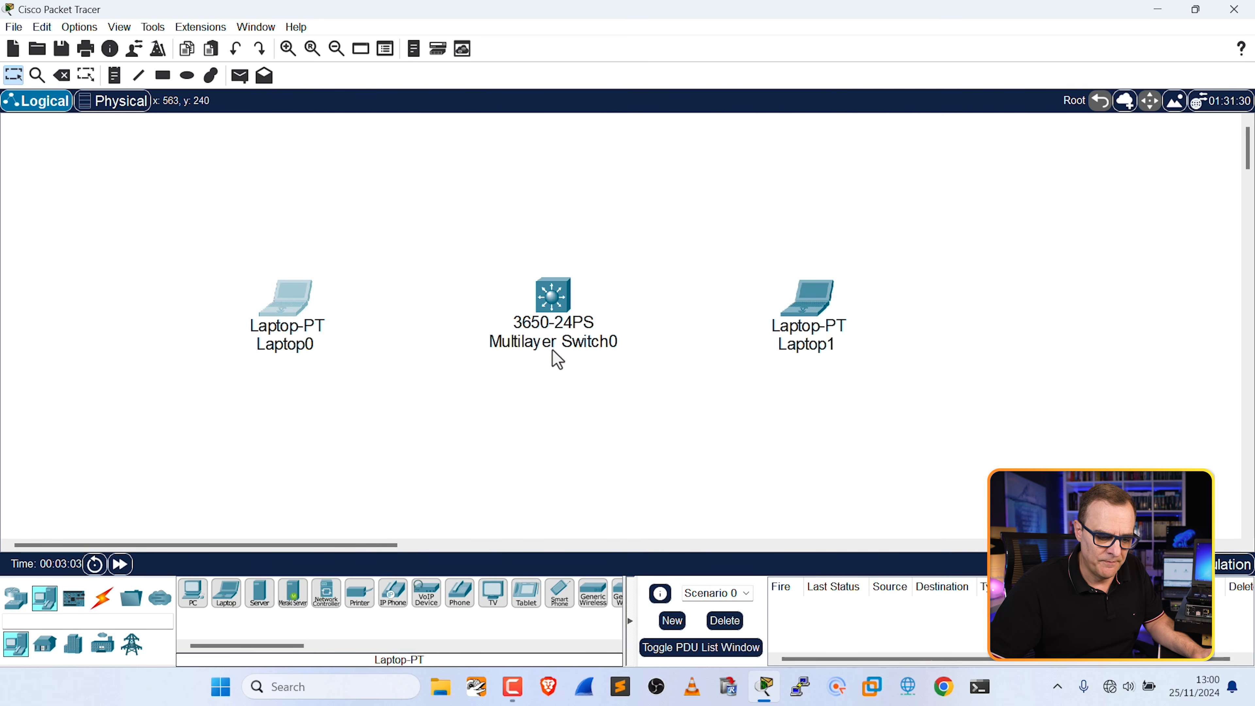
Relabel the devices as S1 for the switch, Laptop2 for the laptop on its right and Laptop1 for the one on its left
double_click(551, 341)
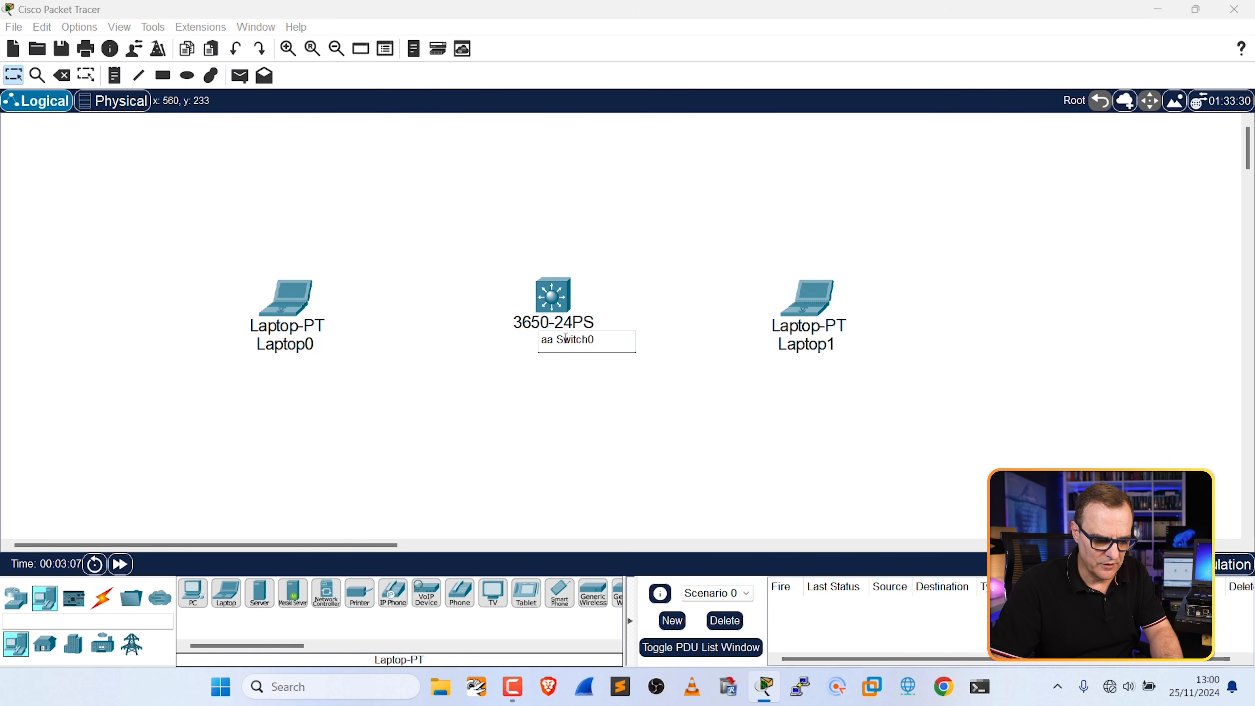
key(Return)
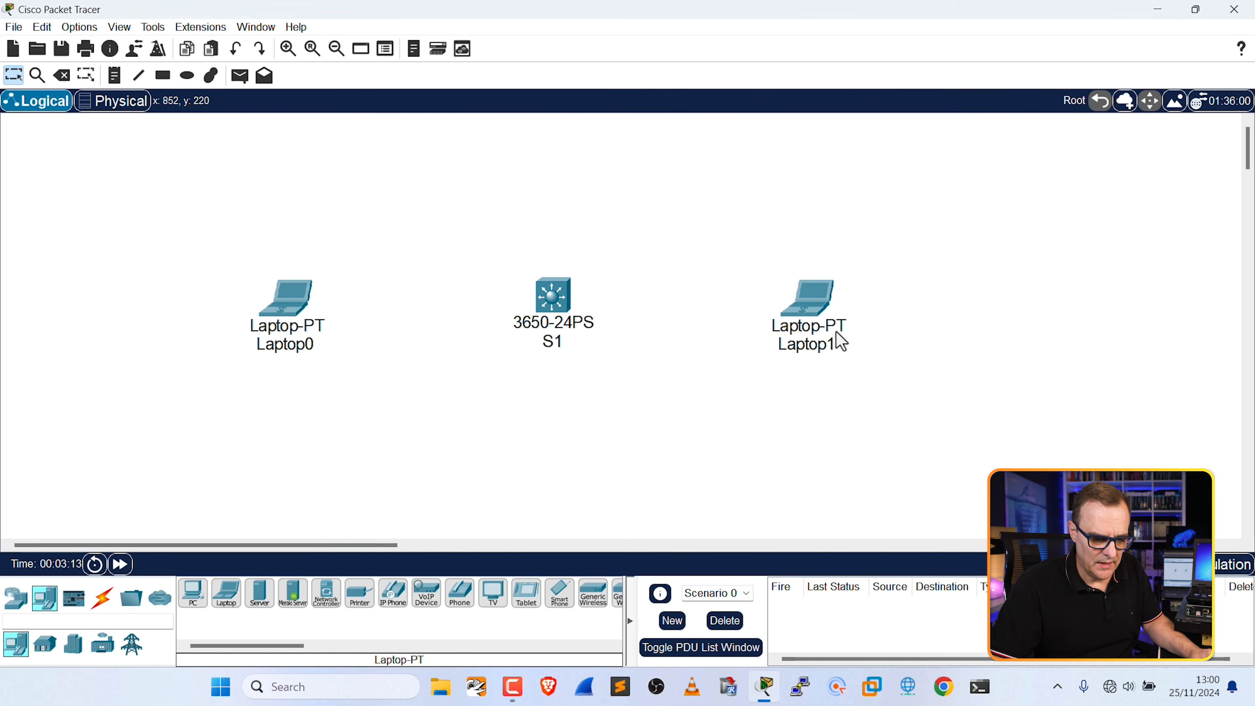
click(843, 342)
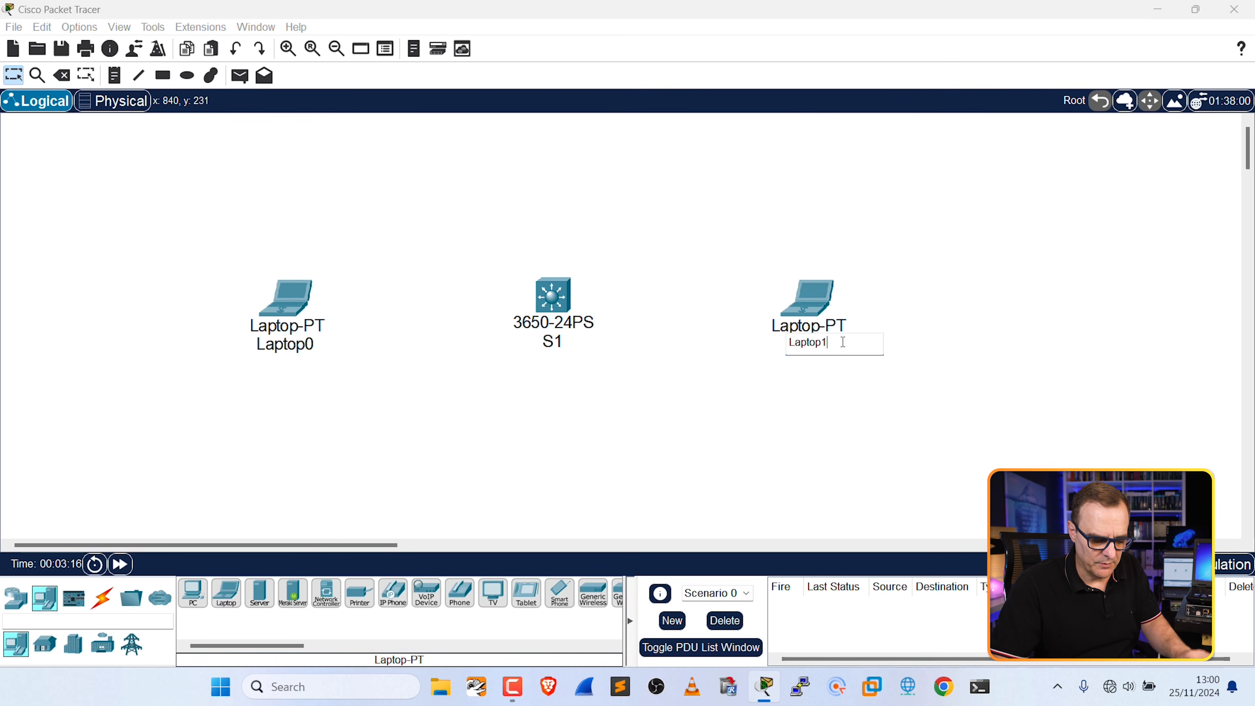
double_click(312, 347)
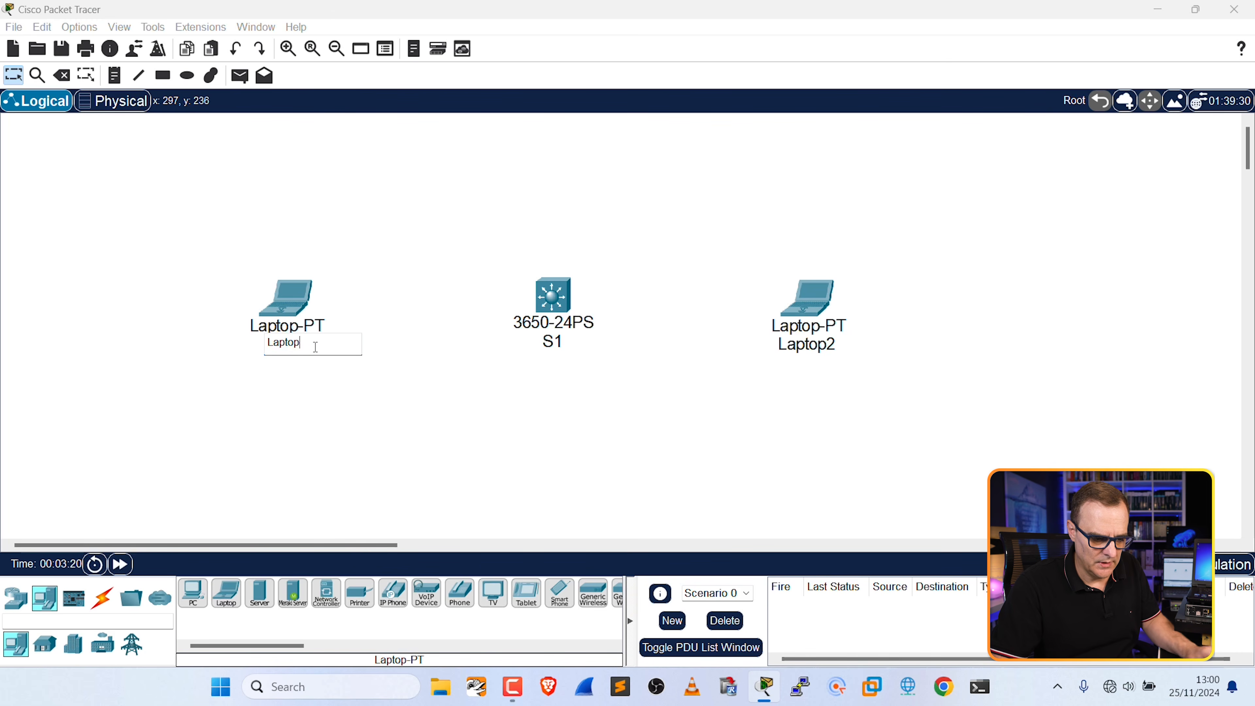
text(Laptop1)
key(Return)
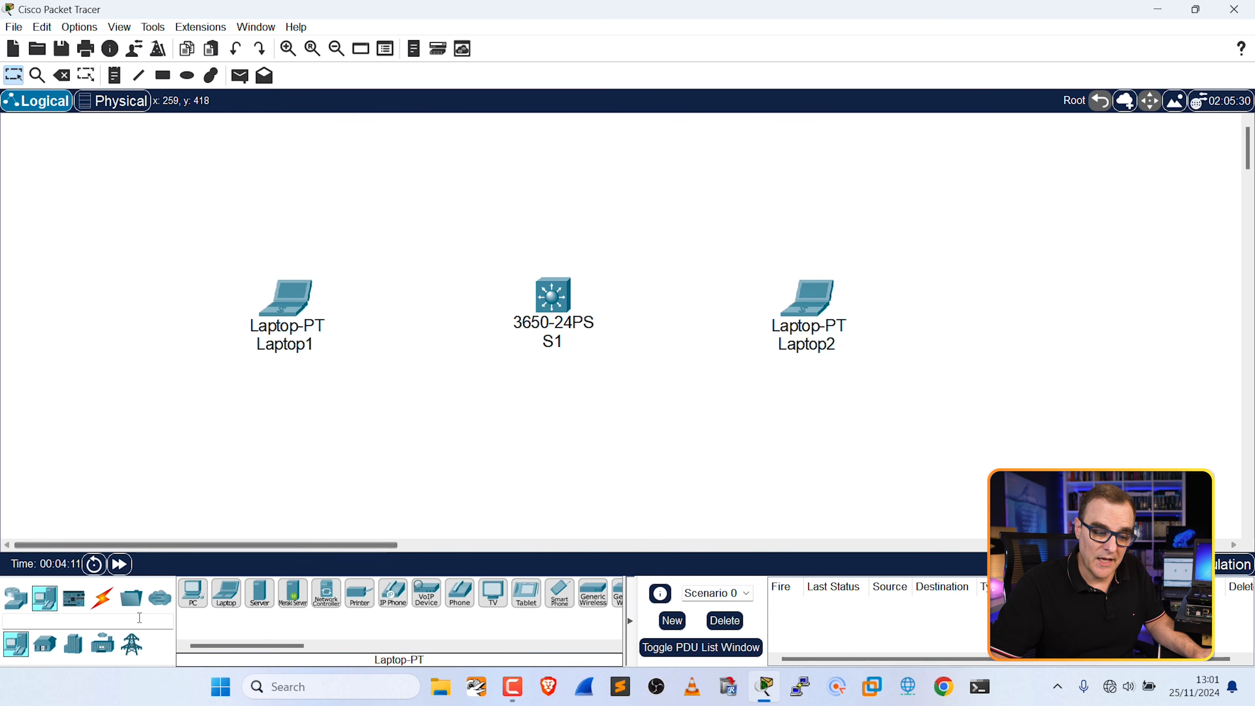
Connect Laptop1's FastEthernet0 port to GigabitEthernet1/0/1 on S1 with a Copper Straight-Through cable
click(108, 607)
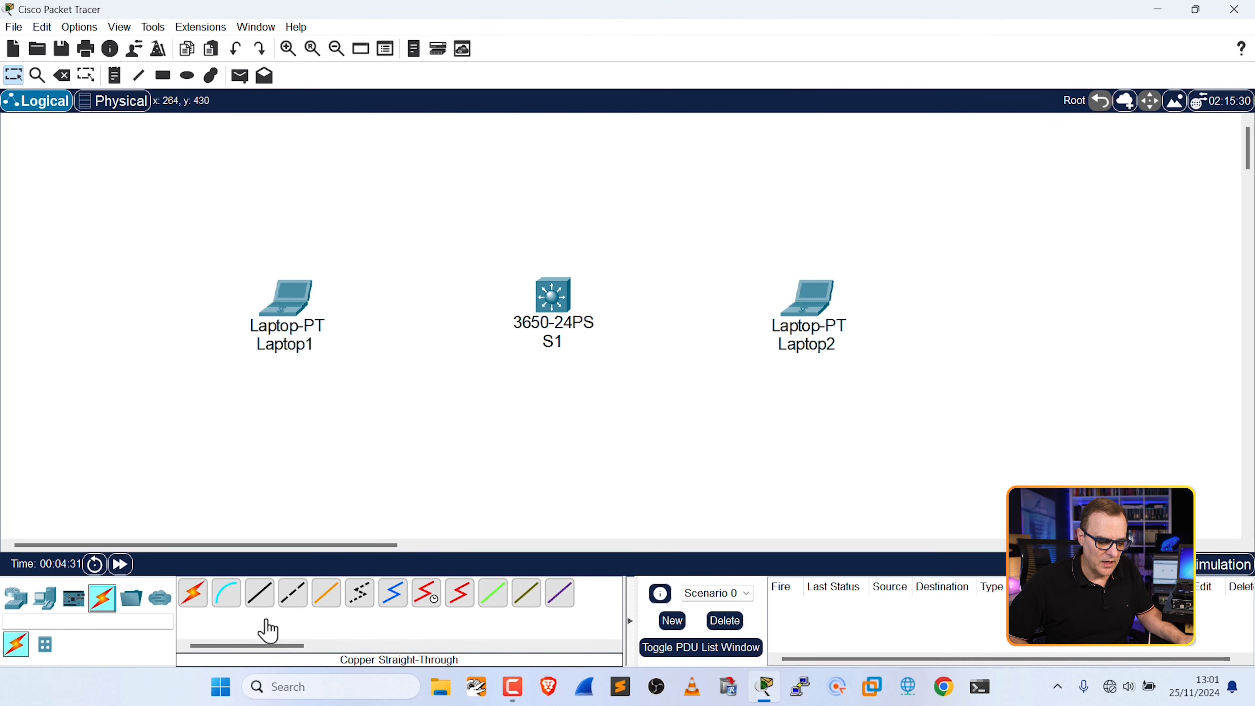
click(266, 603)
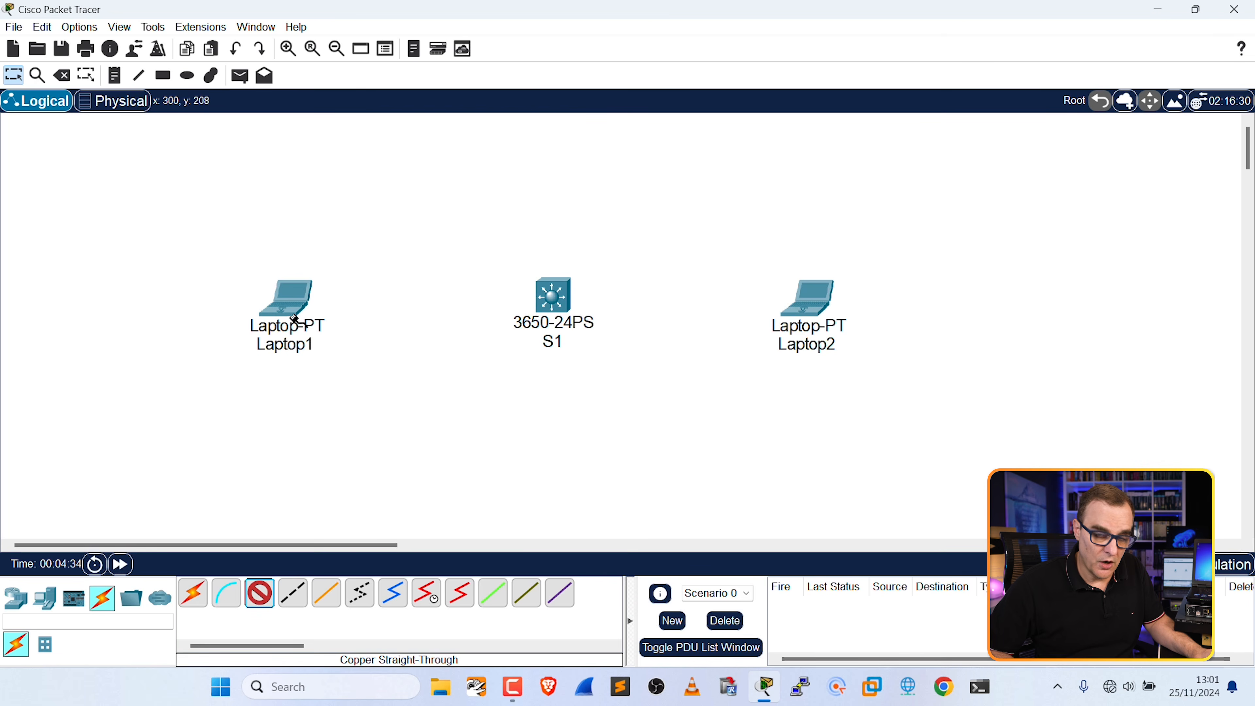
click(299, 300)
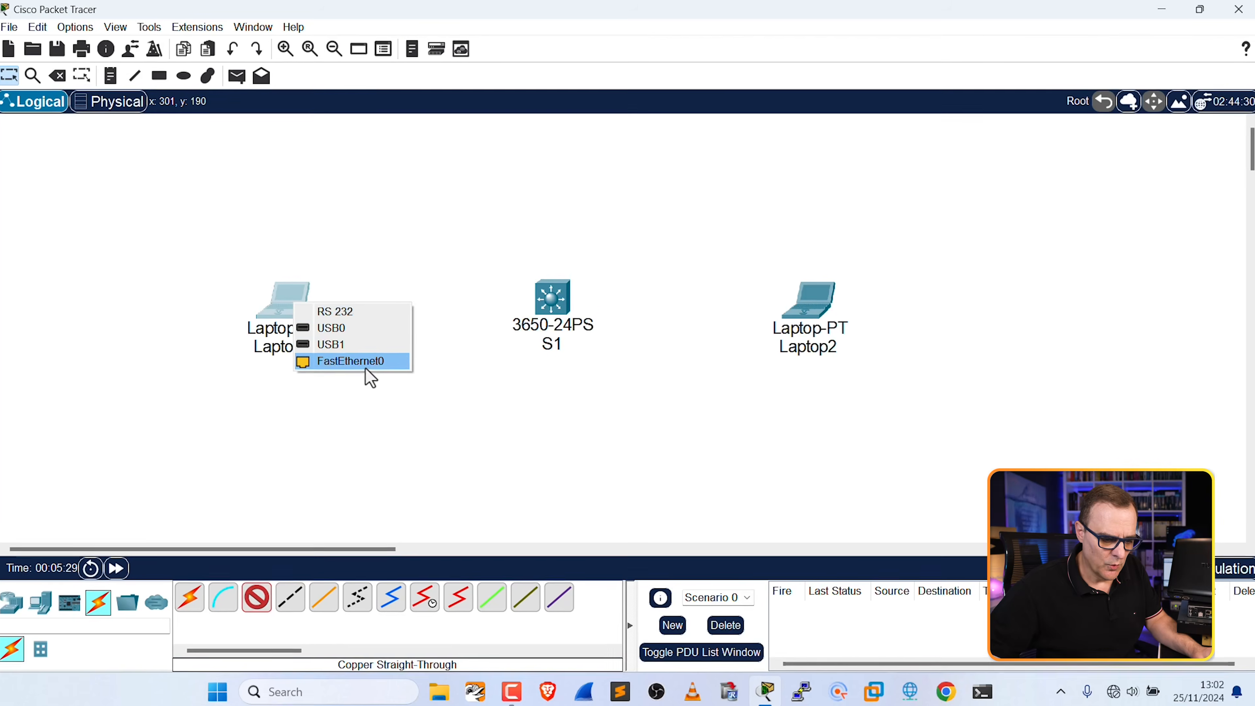
click(367, 367)
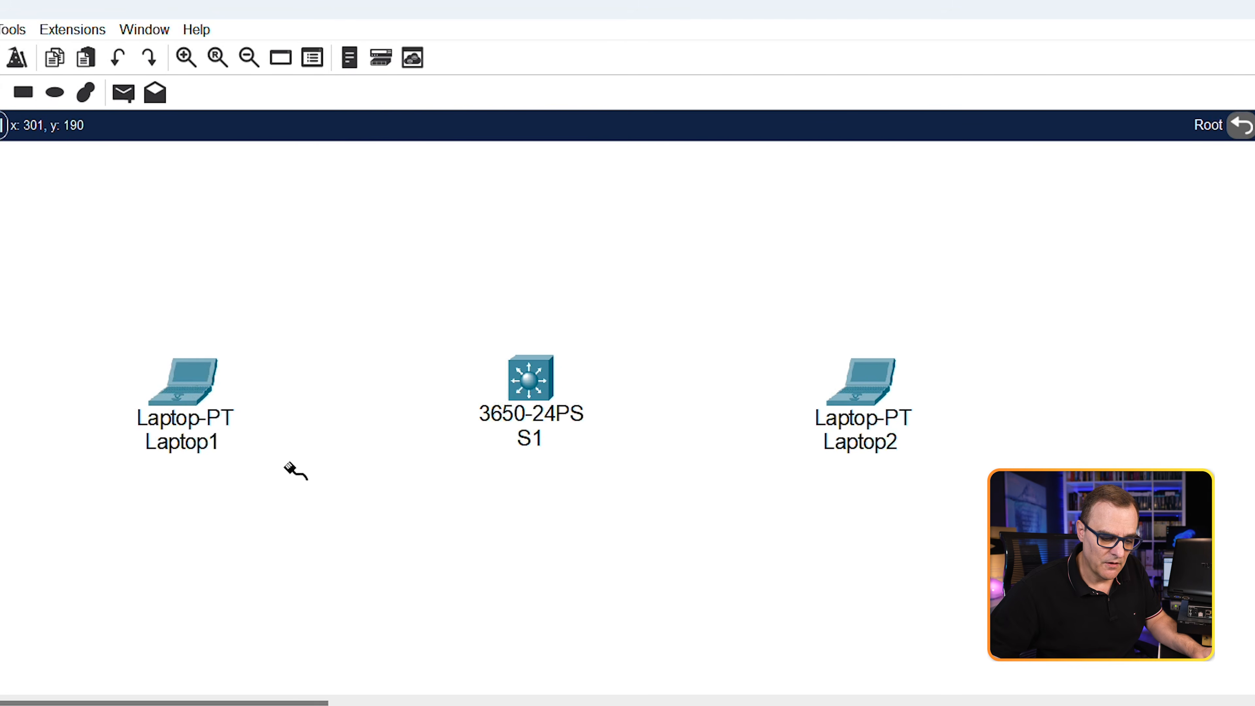
click(524, 380)
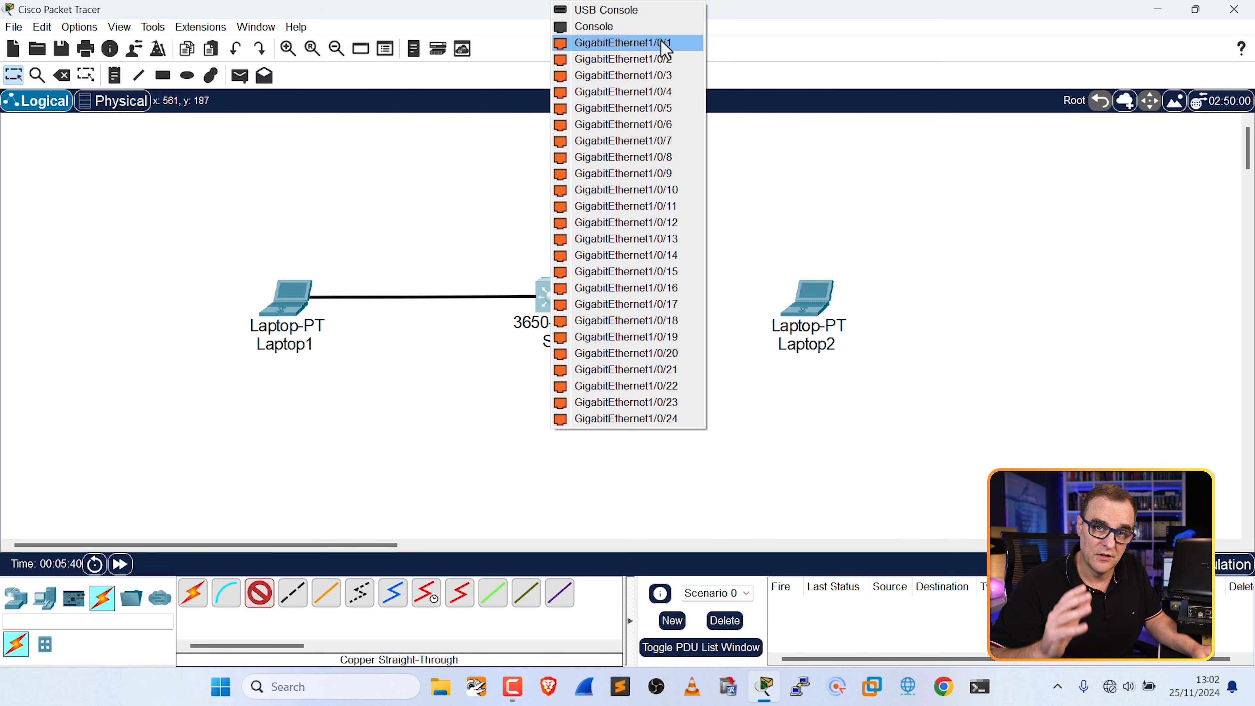
click(666, 44)
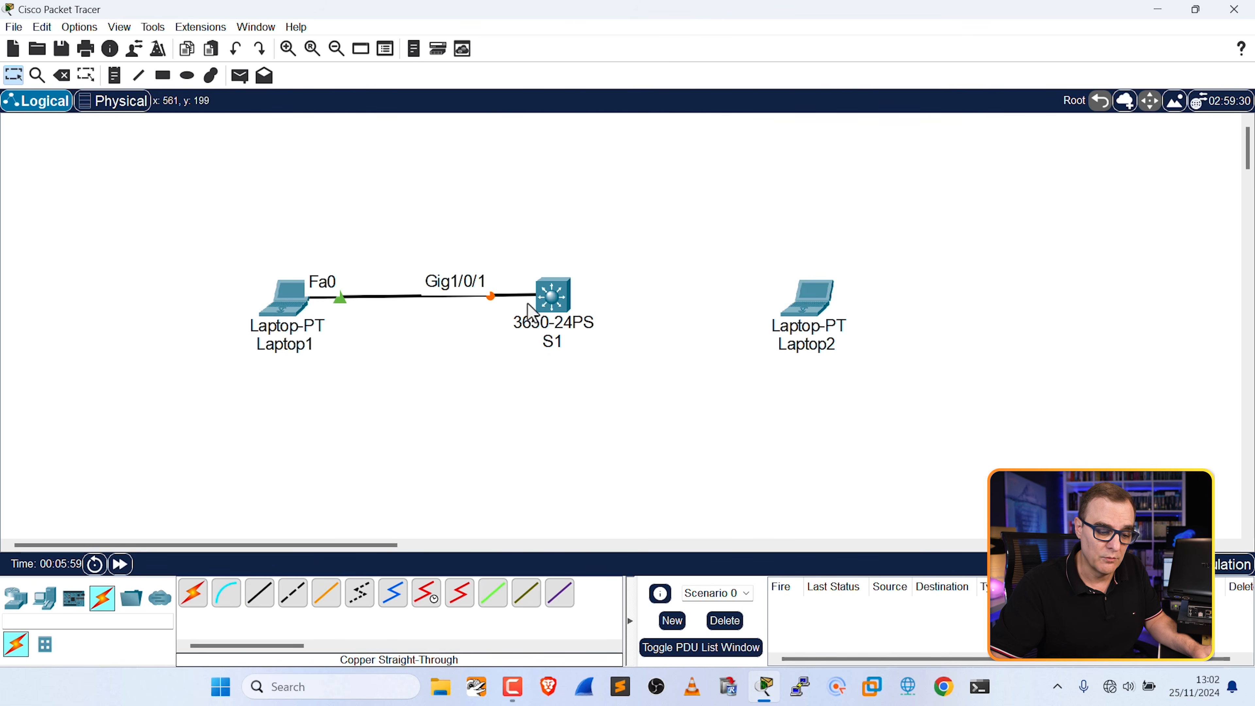
Examine the Ethernet port in Laptop1's physical device view at a larger size
click(284, 304)
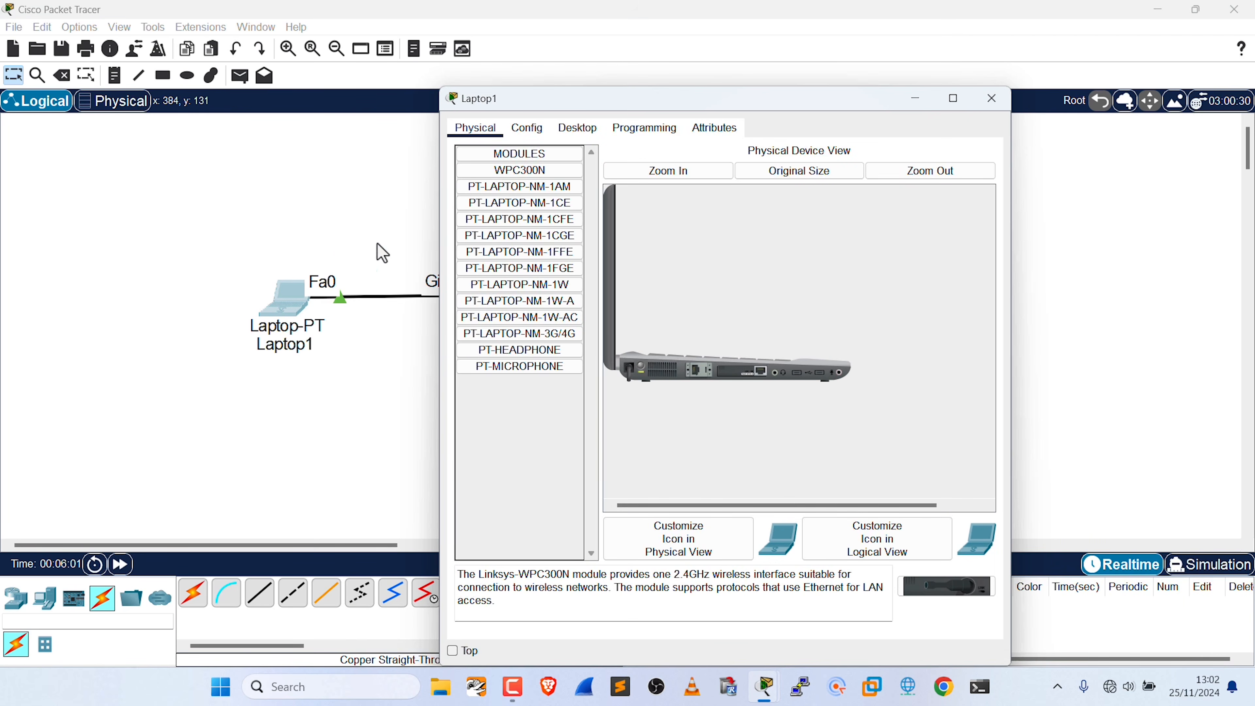
click(717, 174)
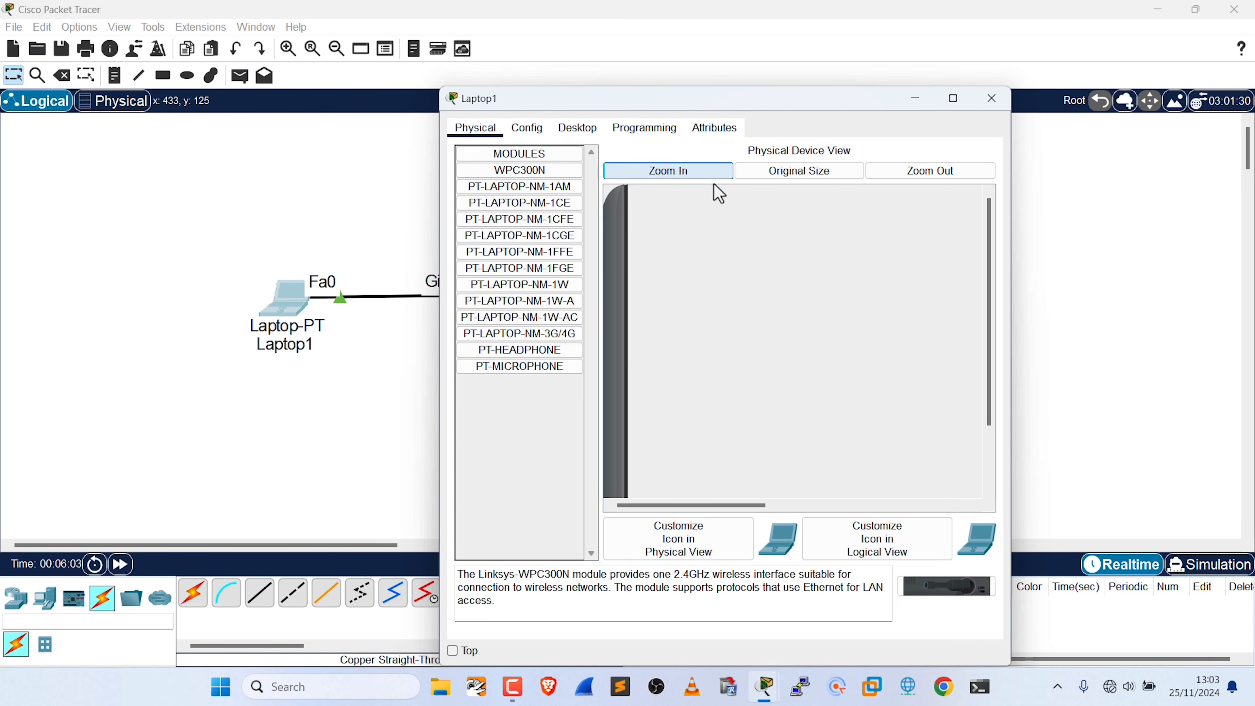
click(945, 103)
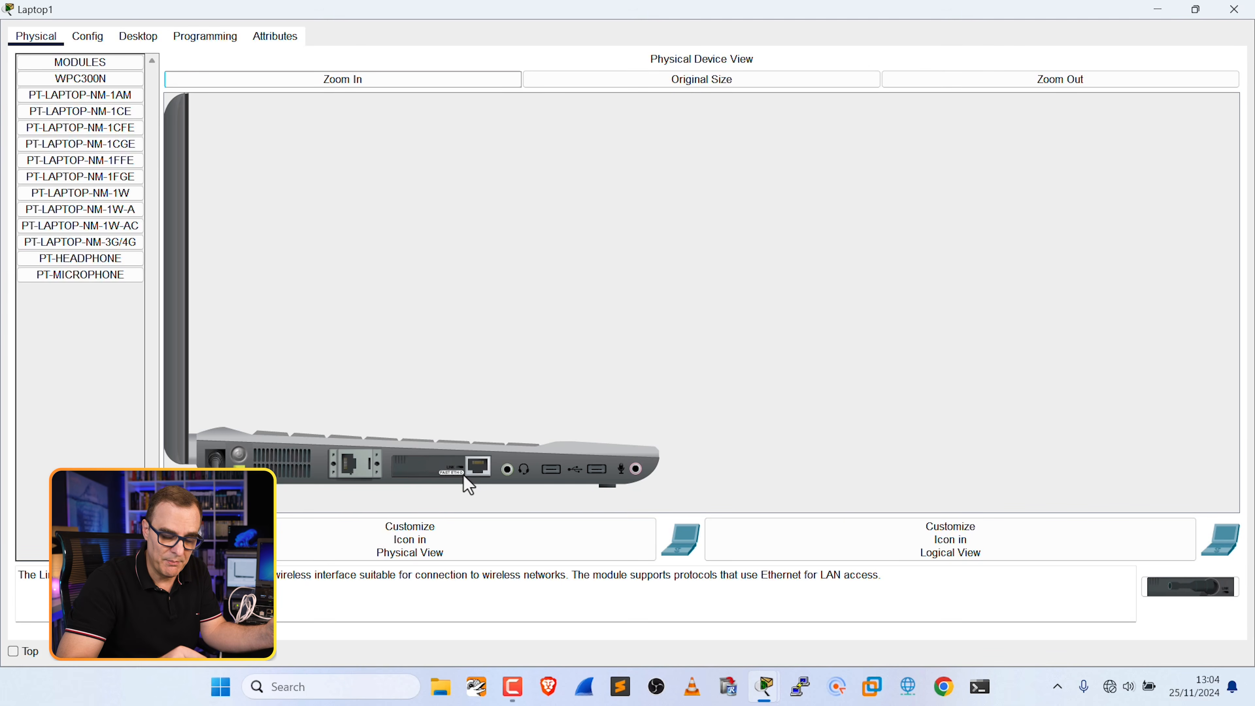
click(1235, 10)
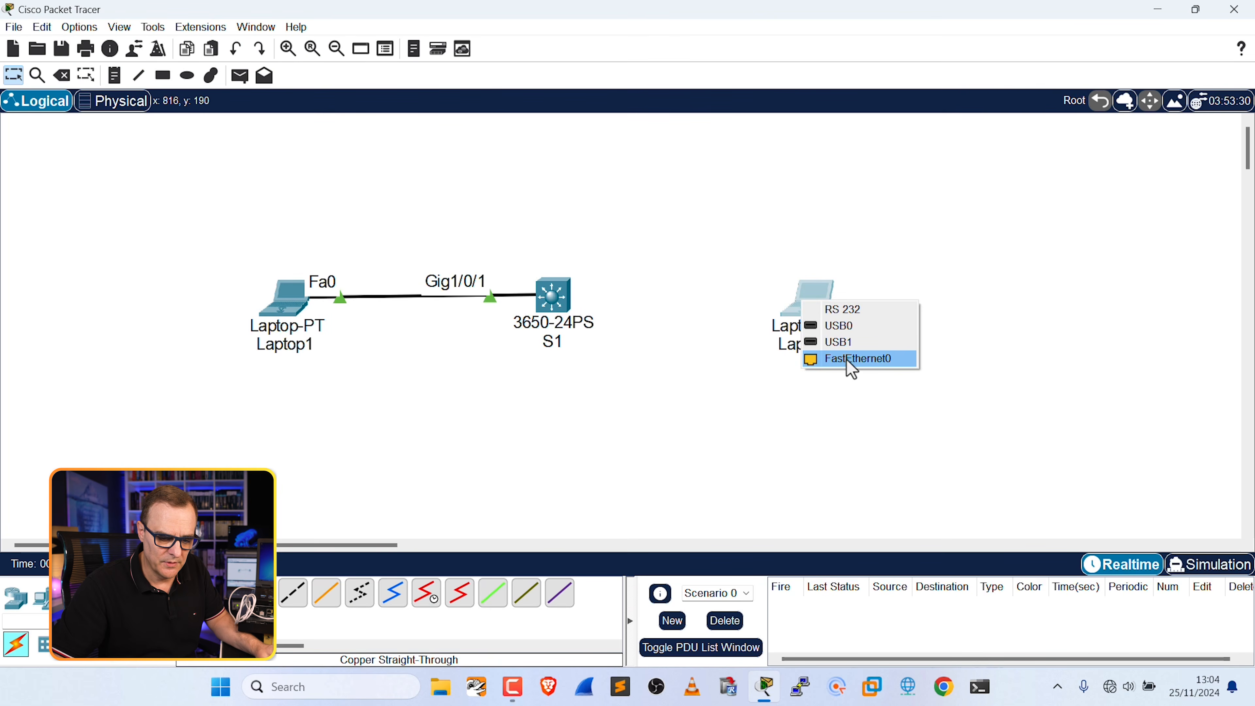
Connect Laptop2's FastEthernet0 to GigabitEthernet1/0/2 on S1 with a Copper Straight-Through cable, and move both laptops farther from the switch
click(852, 360)
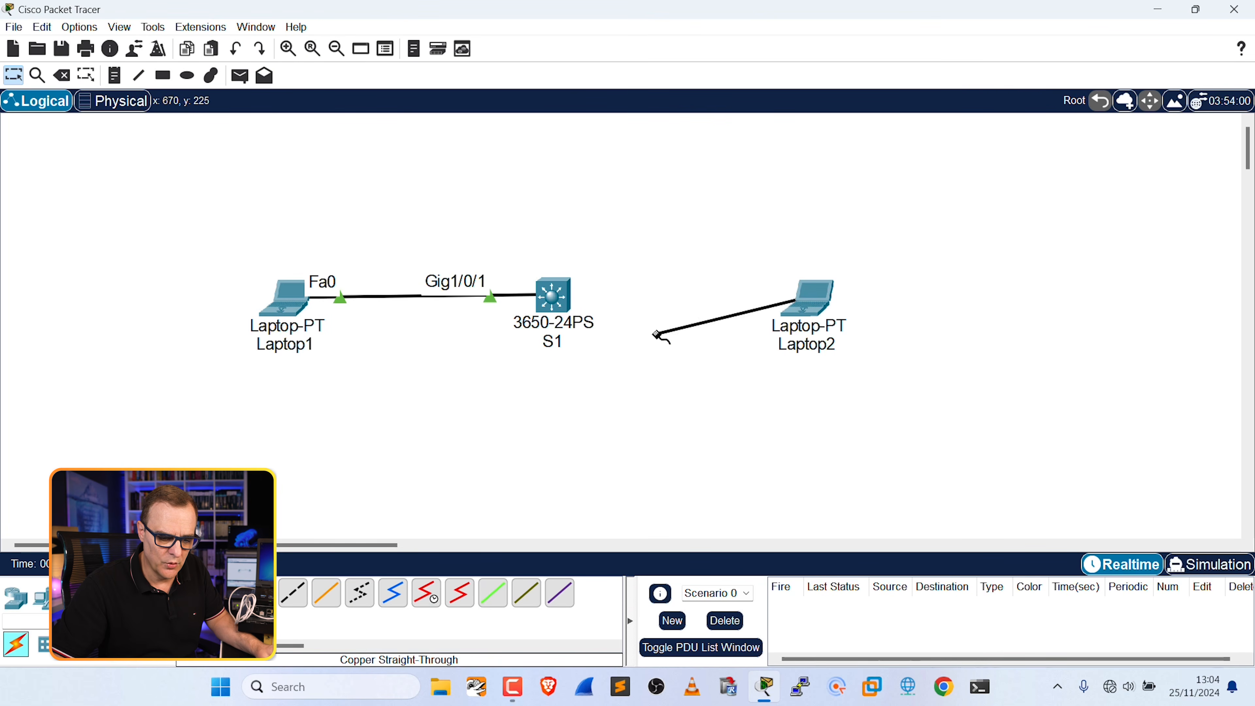
click(569, 298)
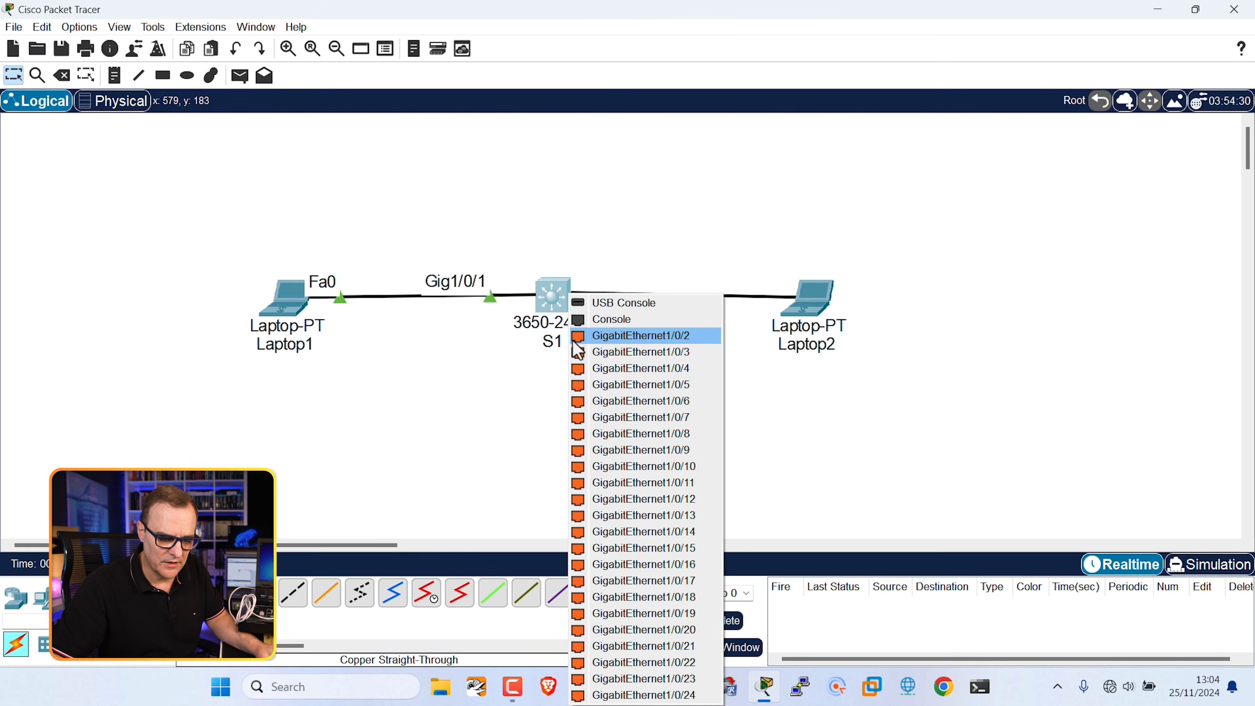
click(602, 337)
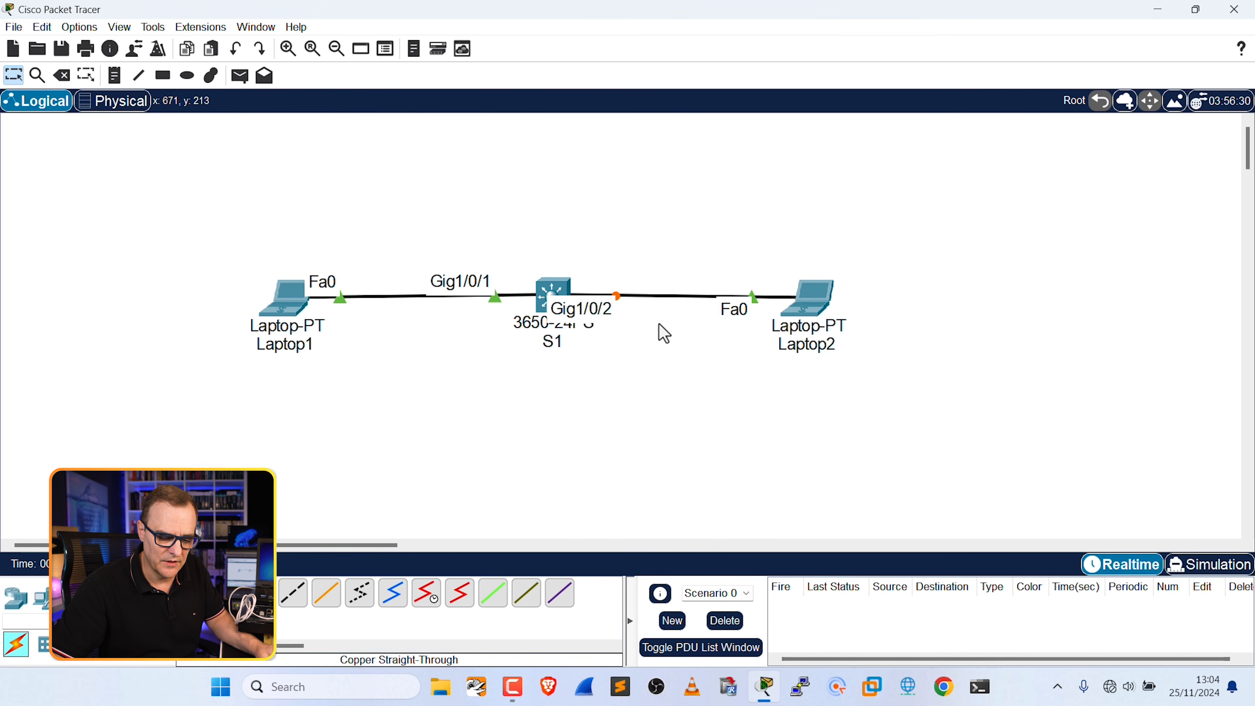
drag(300, 304, 242, 303)
drag(817, 311, 920, 300)
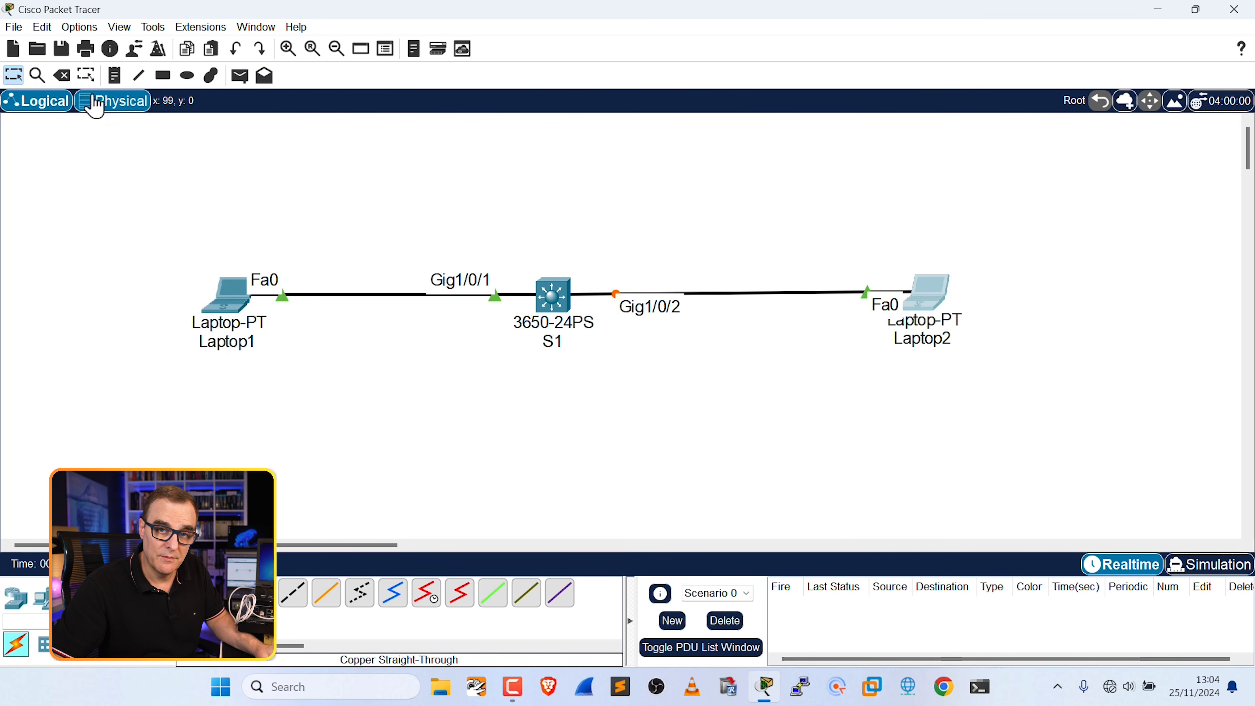
Open the preferences and switch "Always Show Port Labels in Logical Workspace" off and back on
click(77, 27)
click(87, 42)
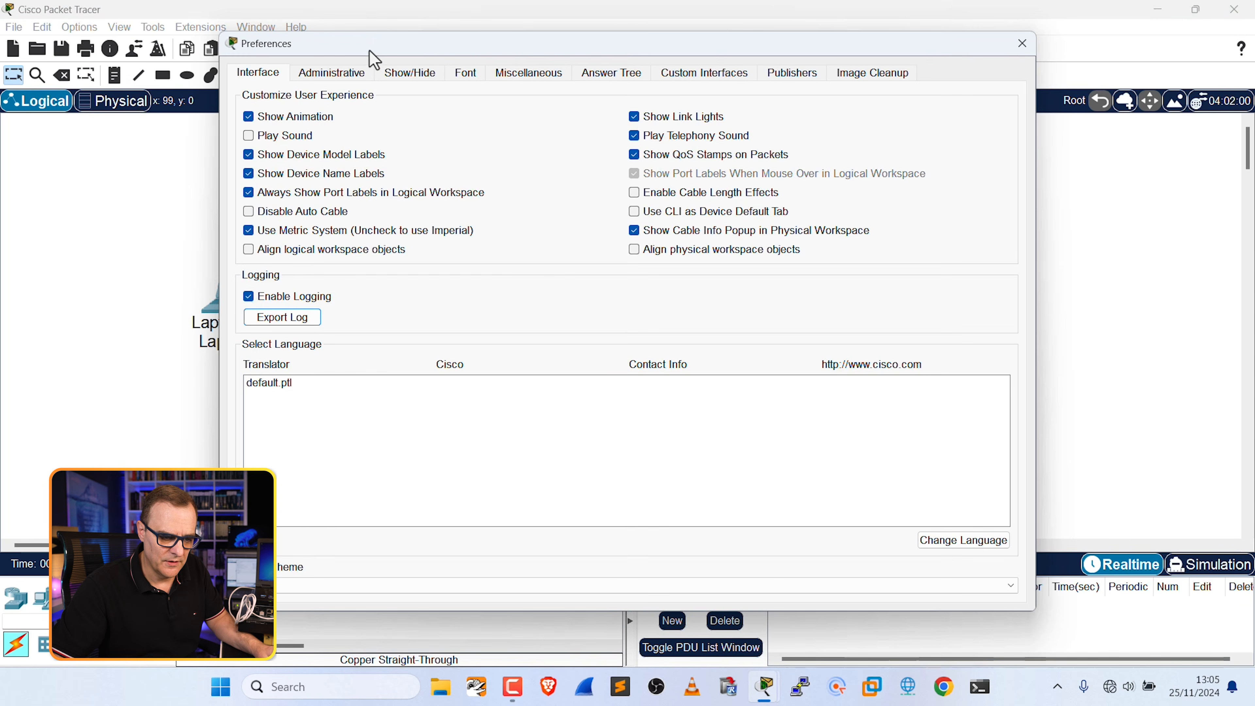
drag(374, 59, 721, 105)
click(636, 241)
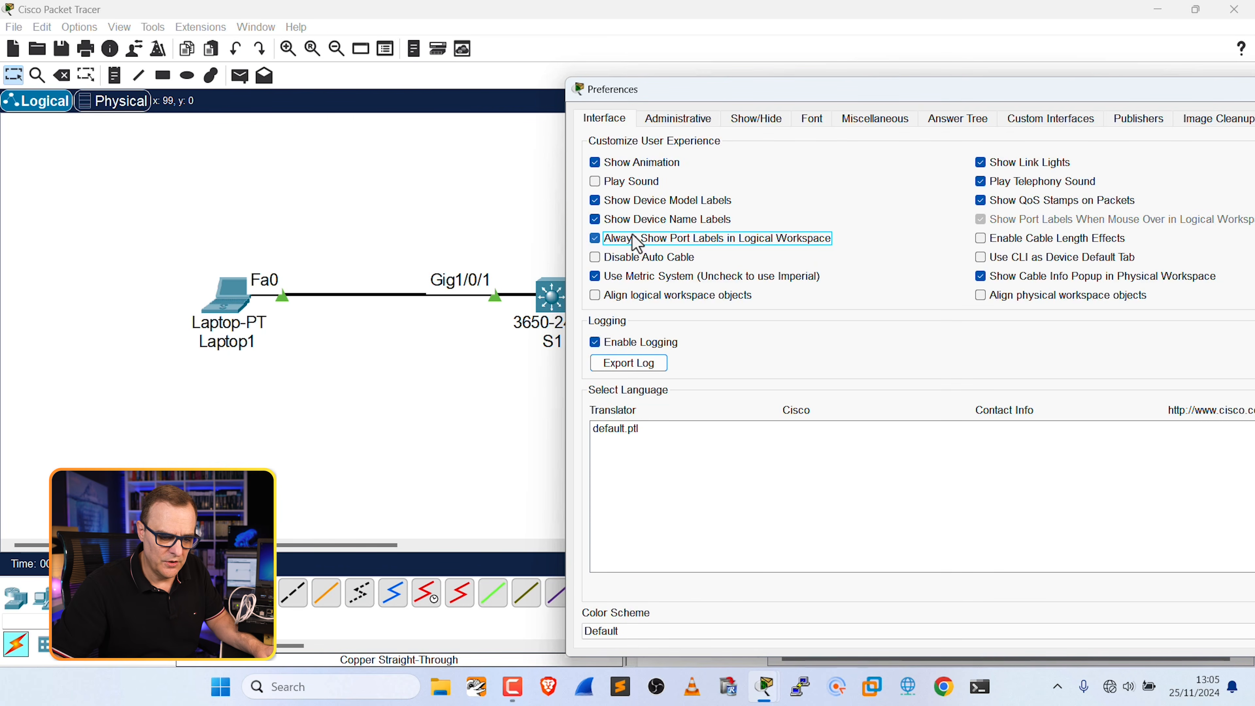
click(637, 242)
click(636, 241)
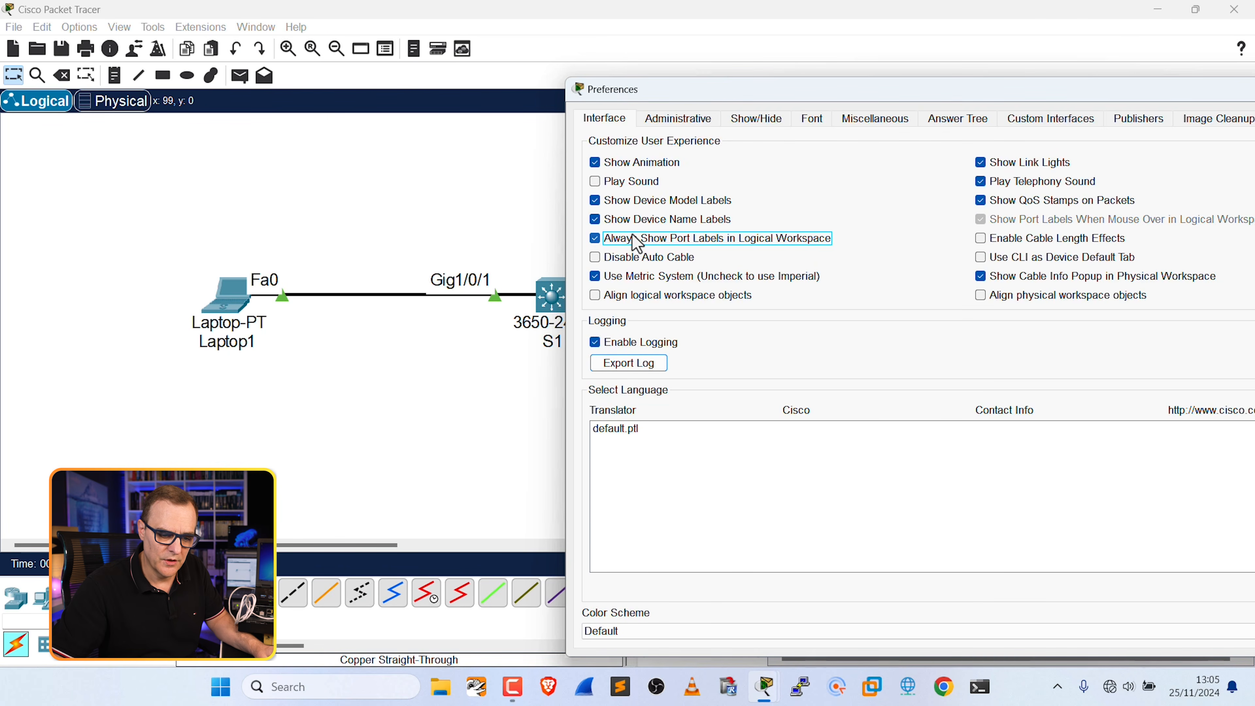
Switch the device name and device model labels off and back on, and close the preferences
click(631, 225)
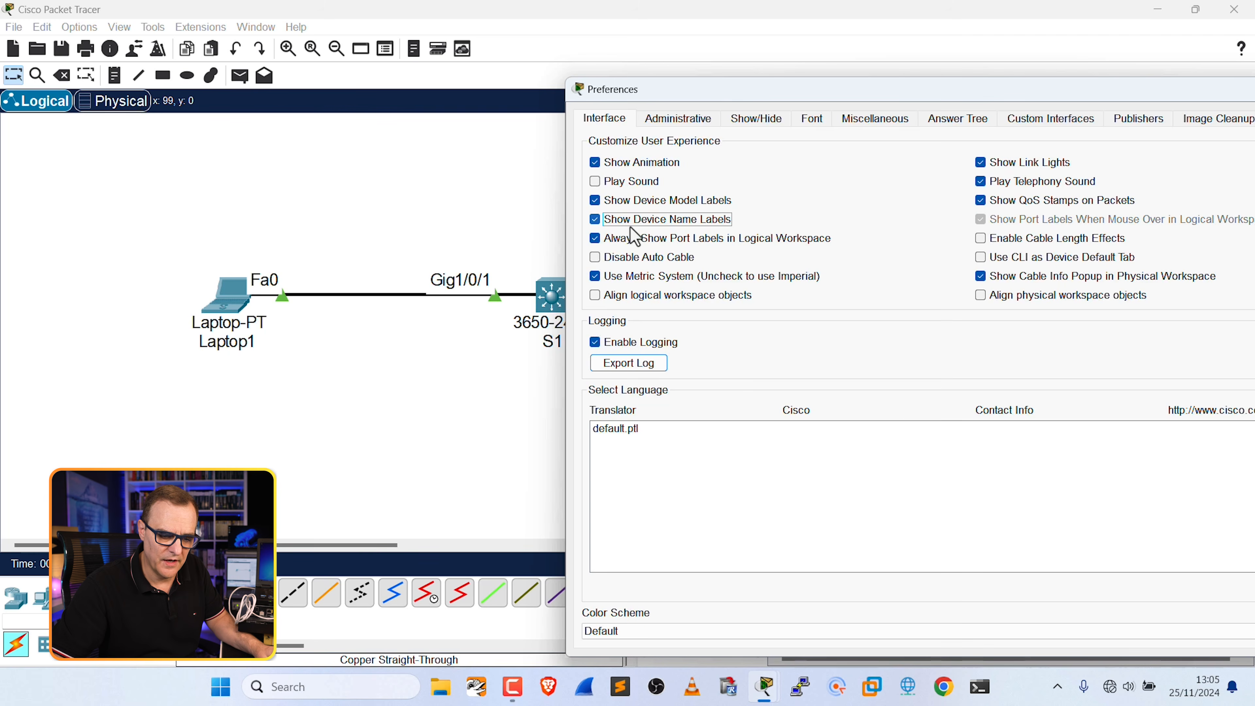
click(629, 200)
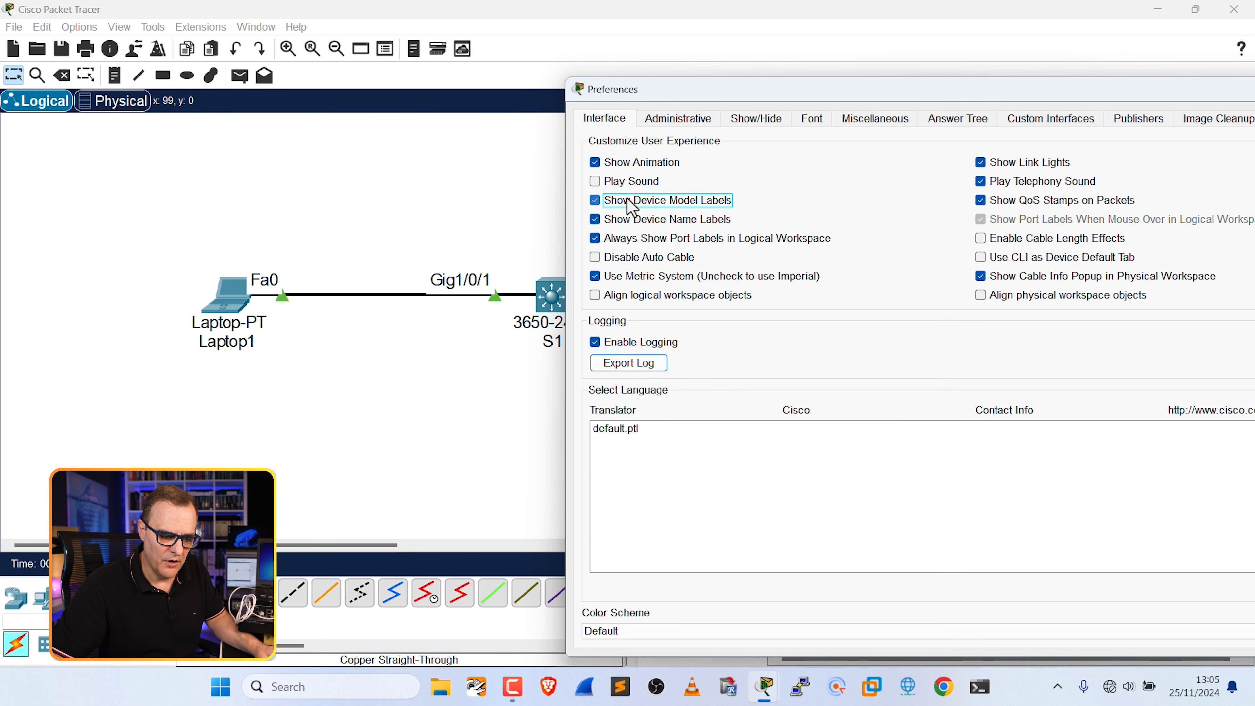
click(628, 201)
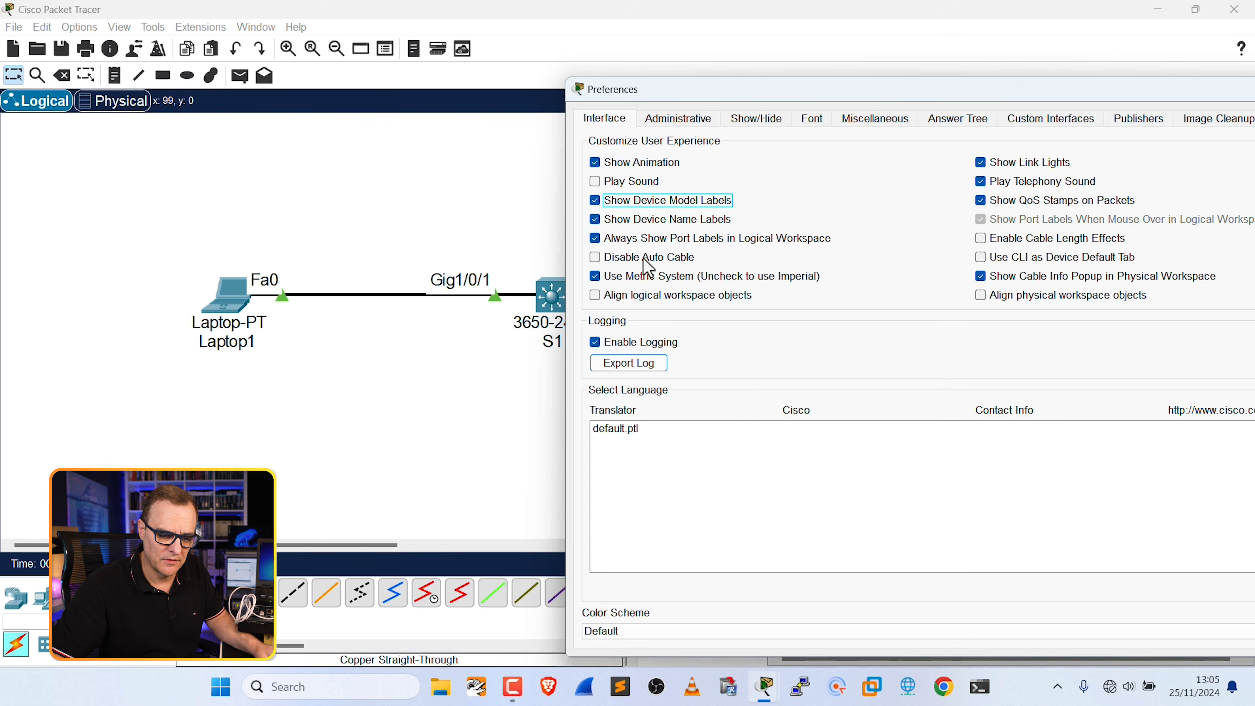
drag(1157, 84, 860, 111)
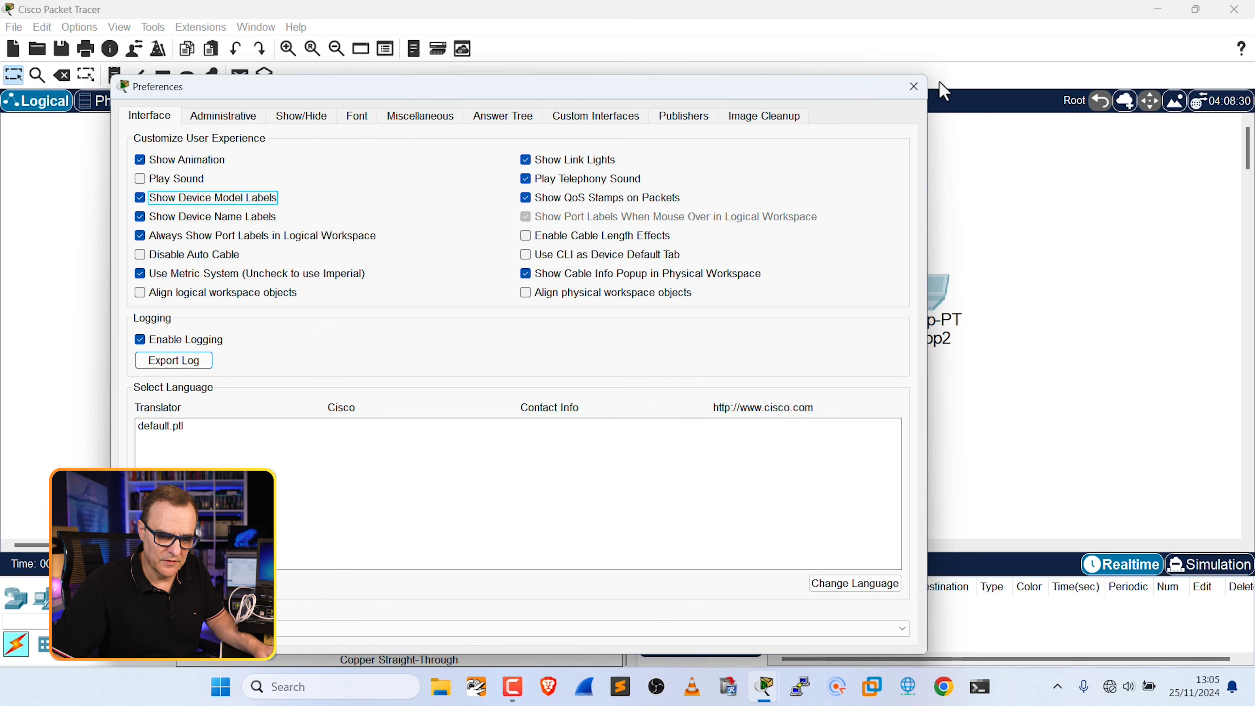
click(913, 86)
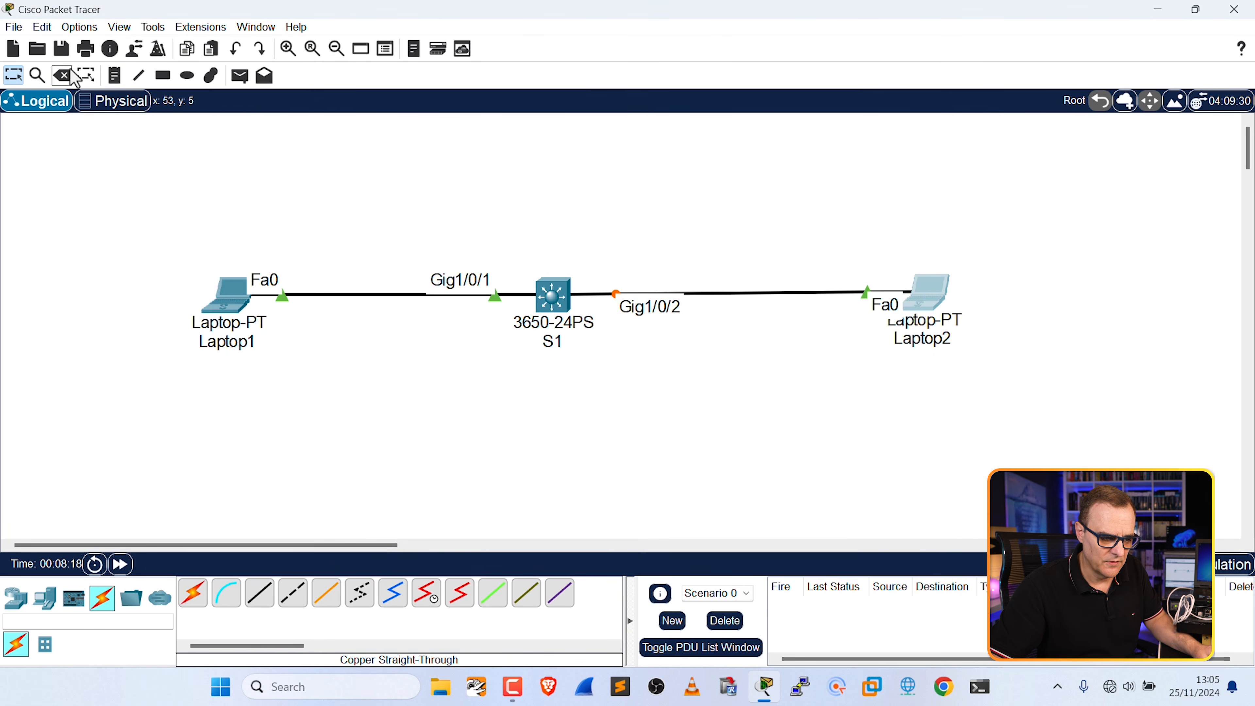
Place text notes reading Fa0, G1/0/1, G1/0/2 and Fa0 below the link ends from Laptop1 through S1 to Laptop2
click(115, 79)
click(300, 320)
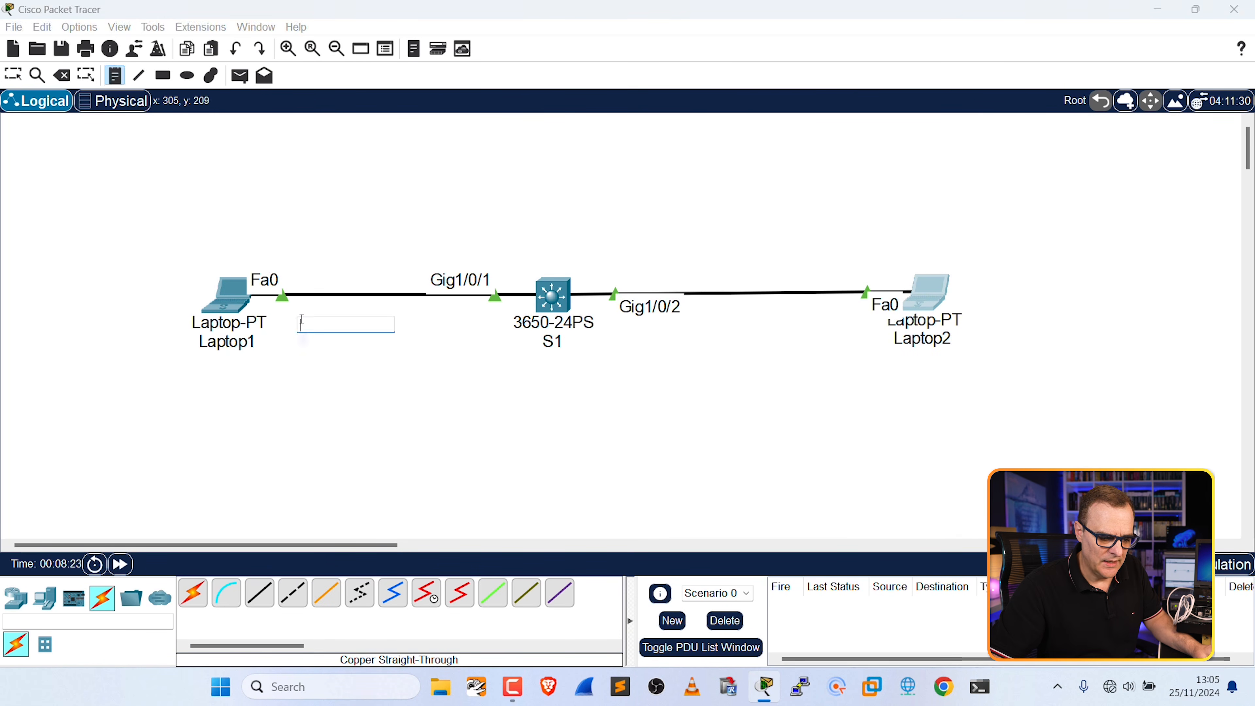
text(Fa0)
click(438, 326)
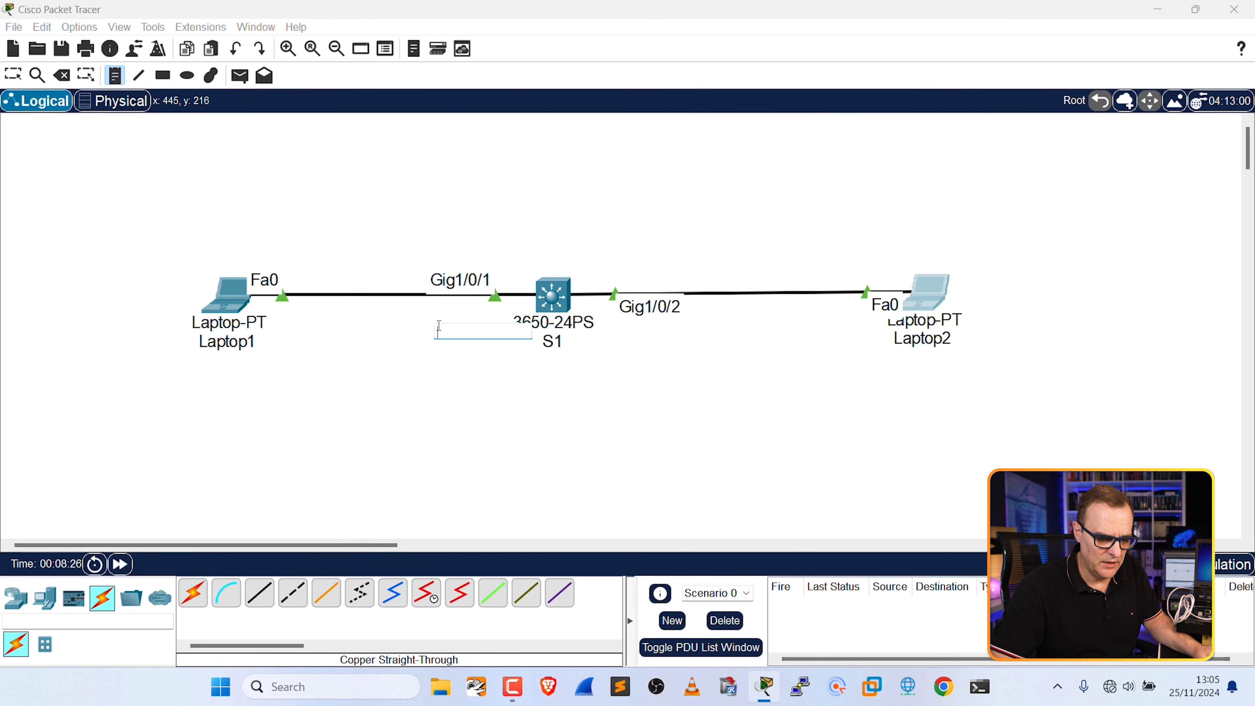
text(G1)
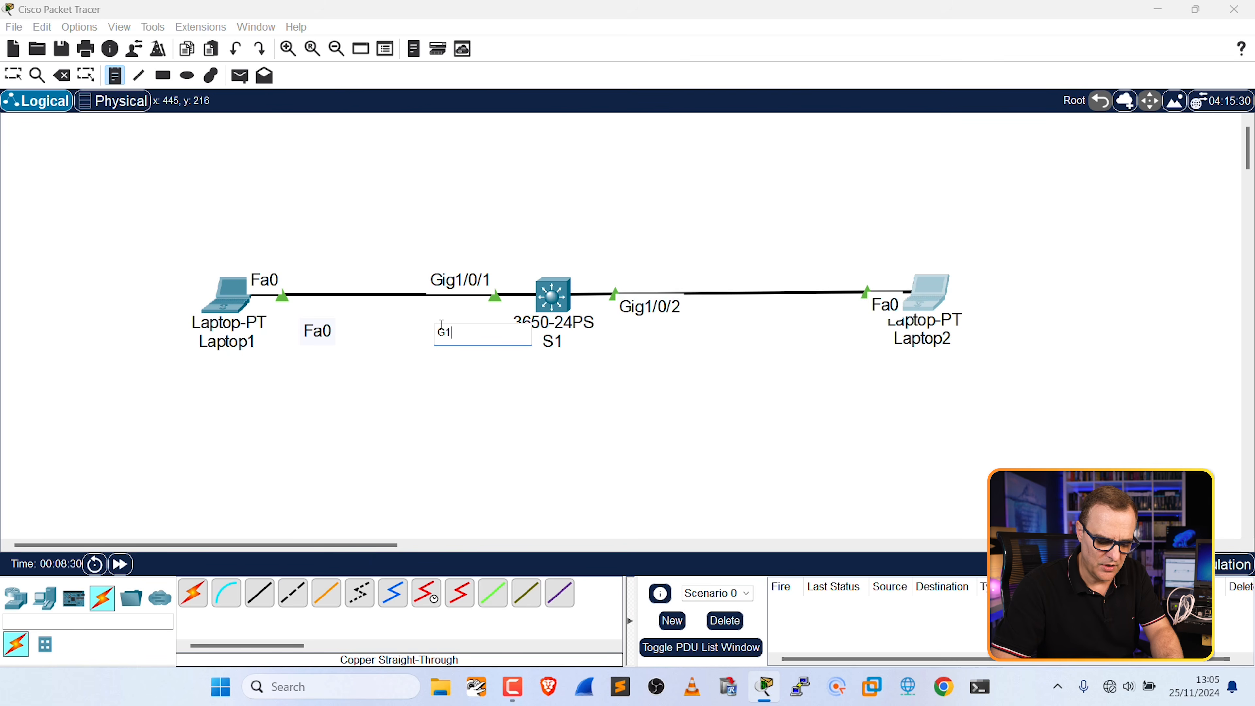
text(G1.)
text(0/2)
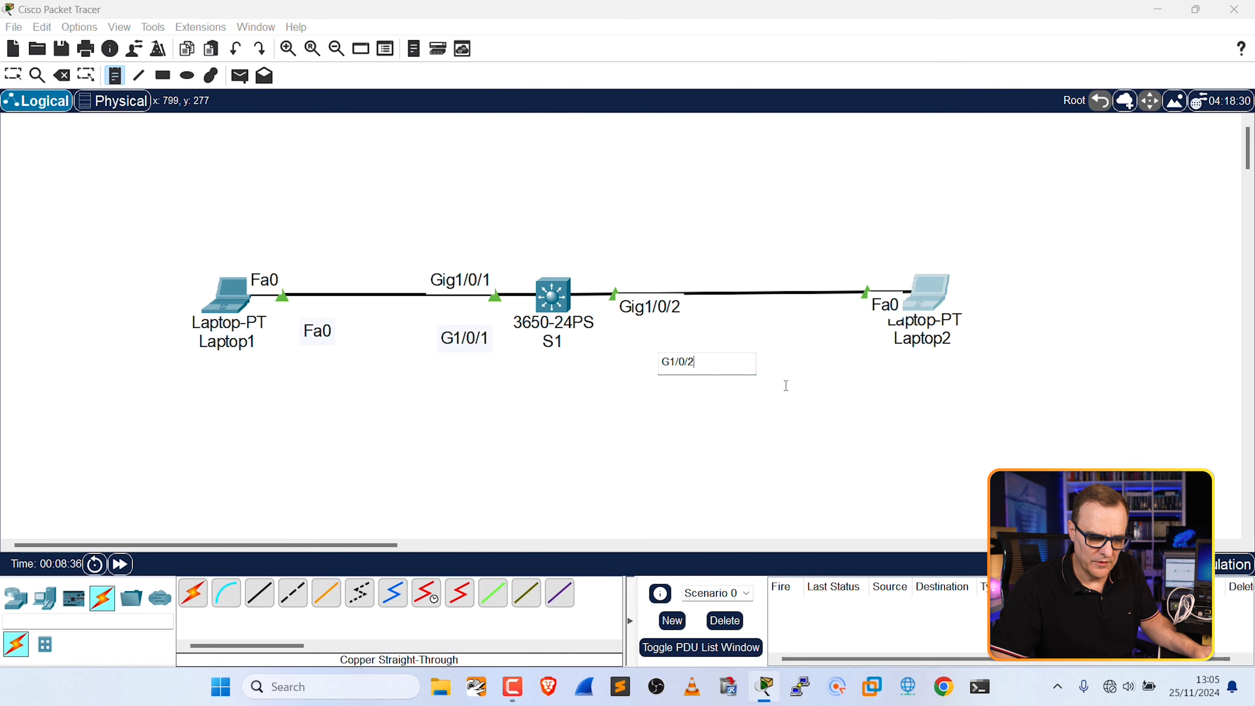
click(821, 369)
text(Fa0)
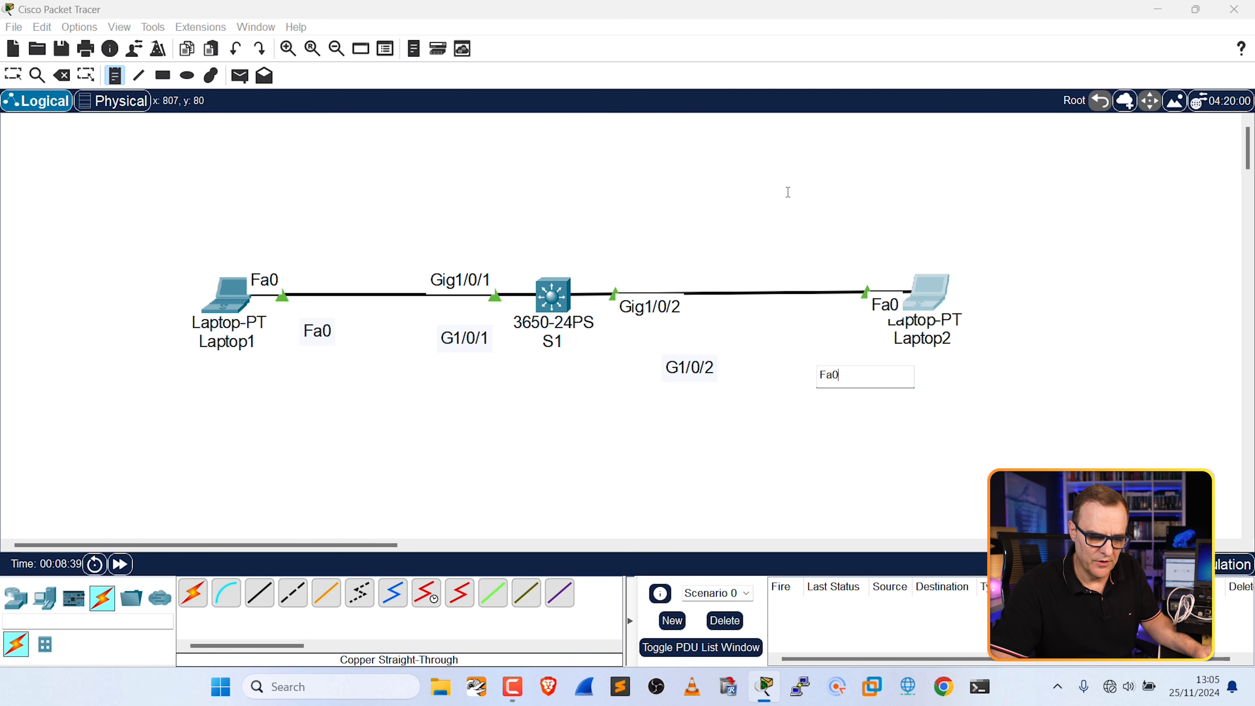
click(561, 171)
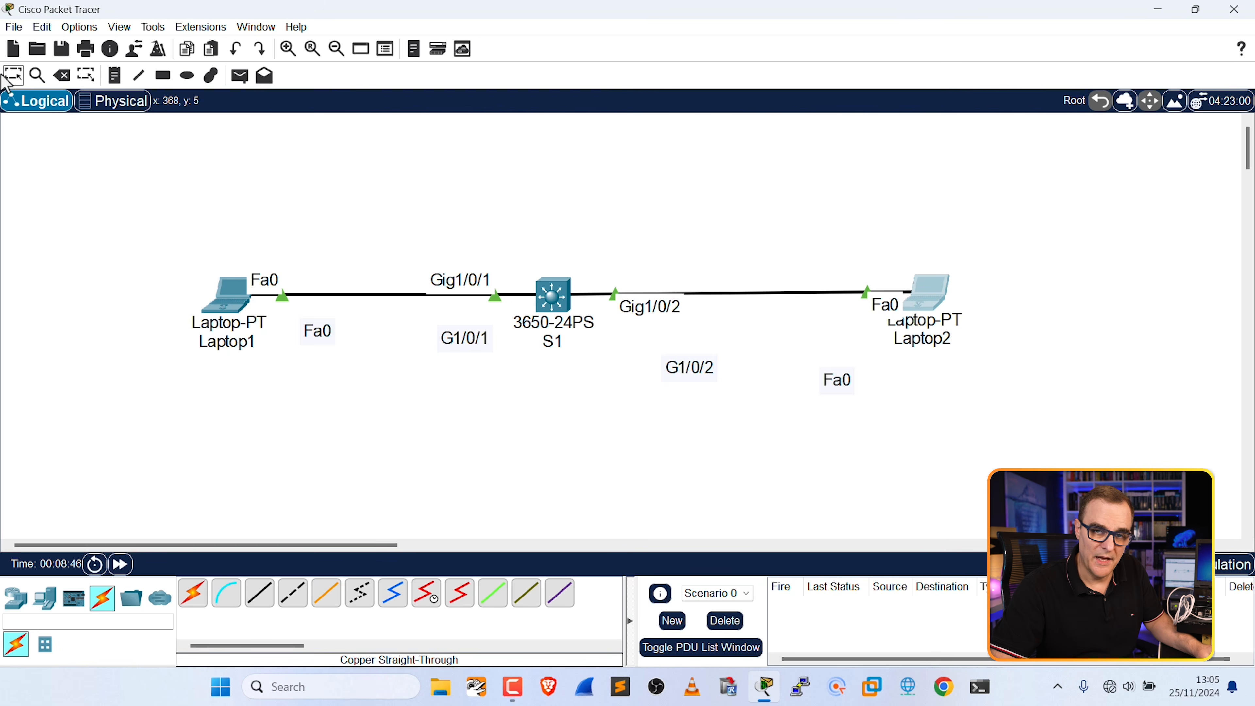
Turn off "Always Show Port Labels in Logical Workspace" in the preferences and close them
click(78, 27)
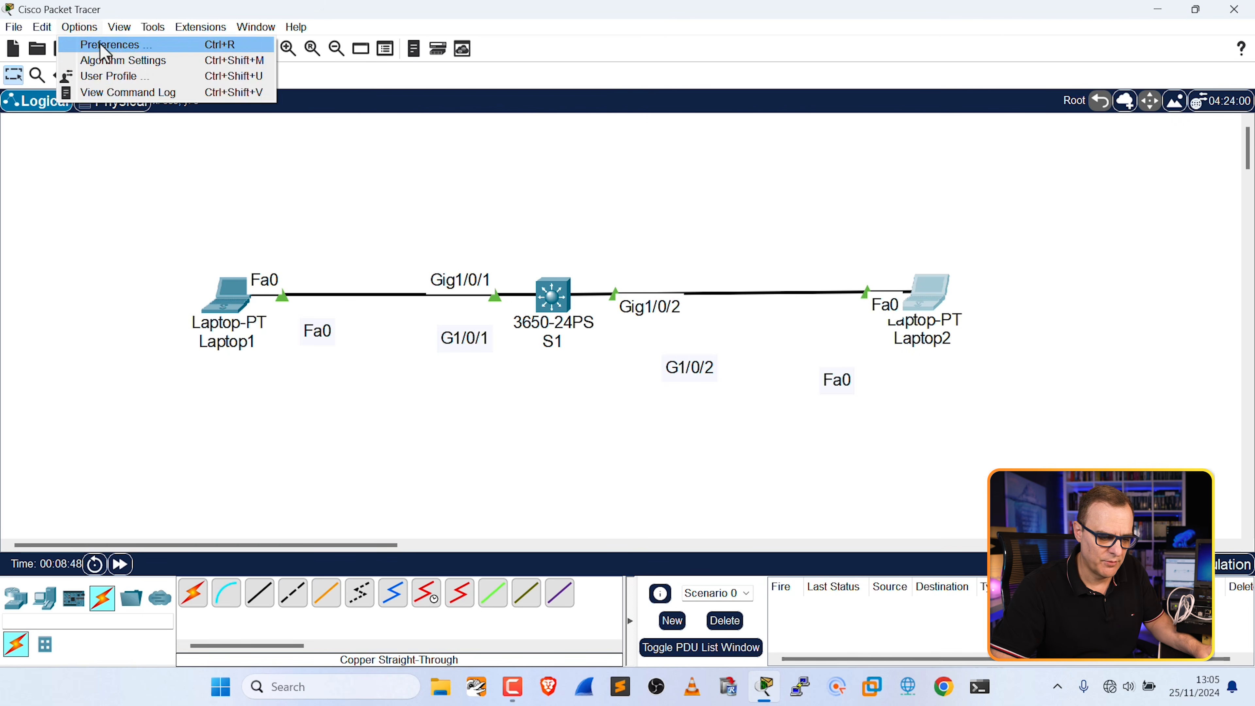
click(89, 43)
drag(315, 43, 660, 106)
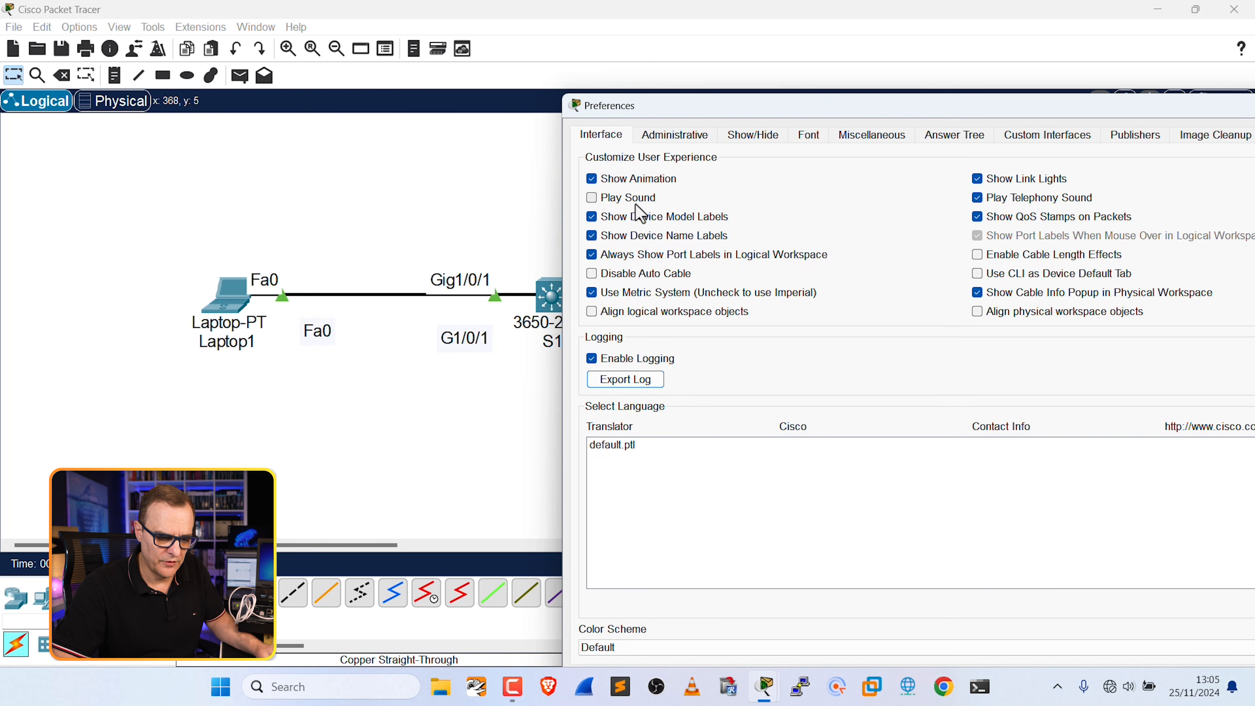
click(634, 259)
drag(721, 110, 448, 116)
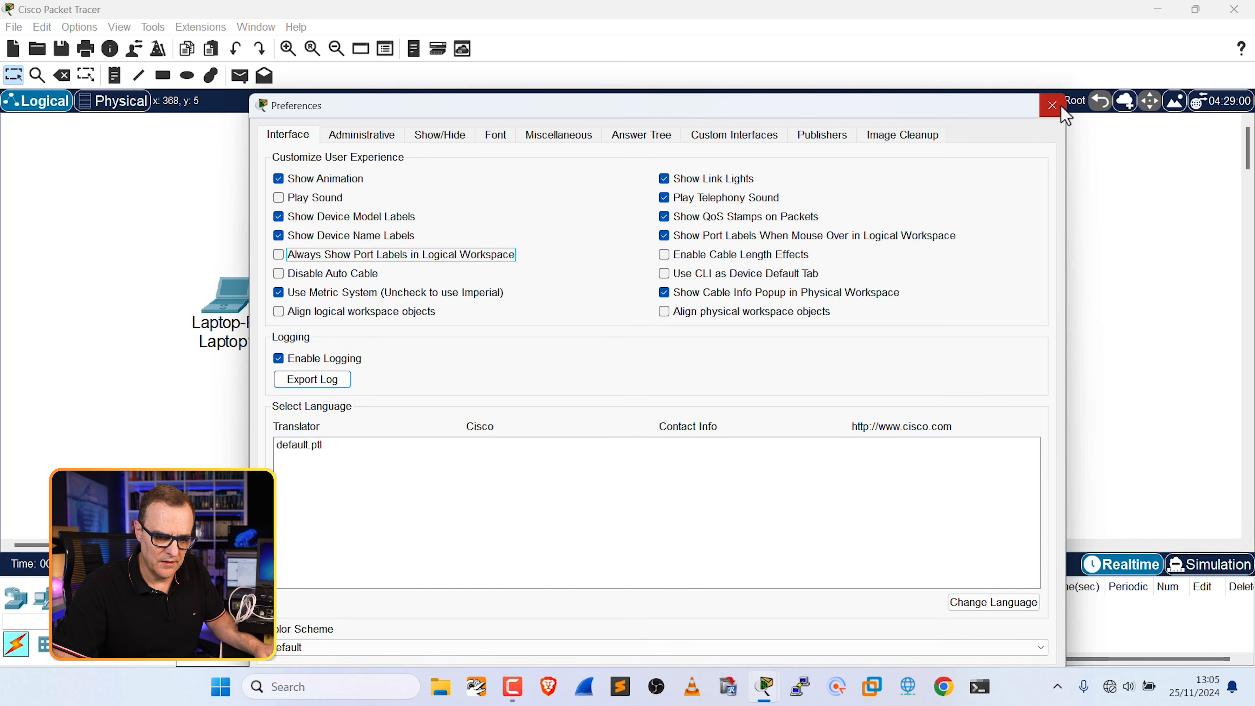
click(1052, 105)
Move the four port notes next to their link ends and shift Laptop2 closer to S1 so its cable runs level
drag(324, 348, 295, 329)
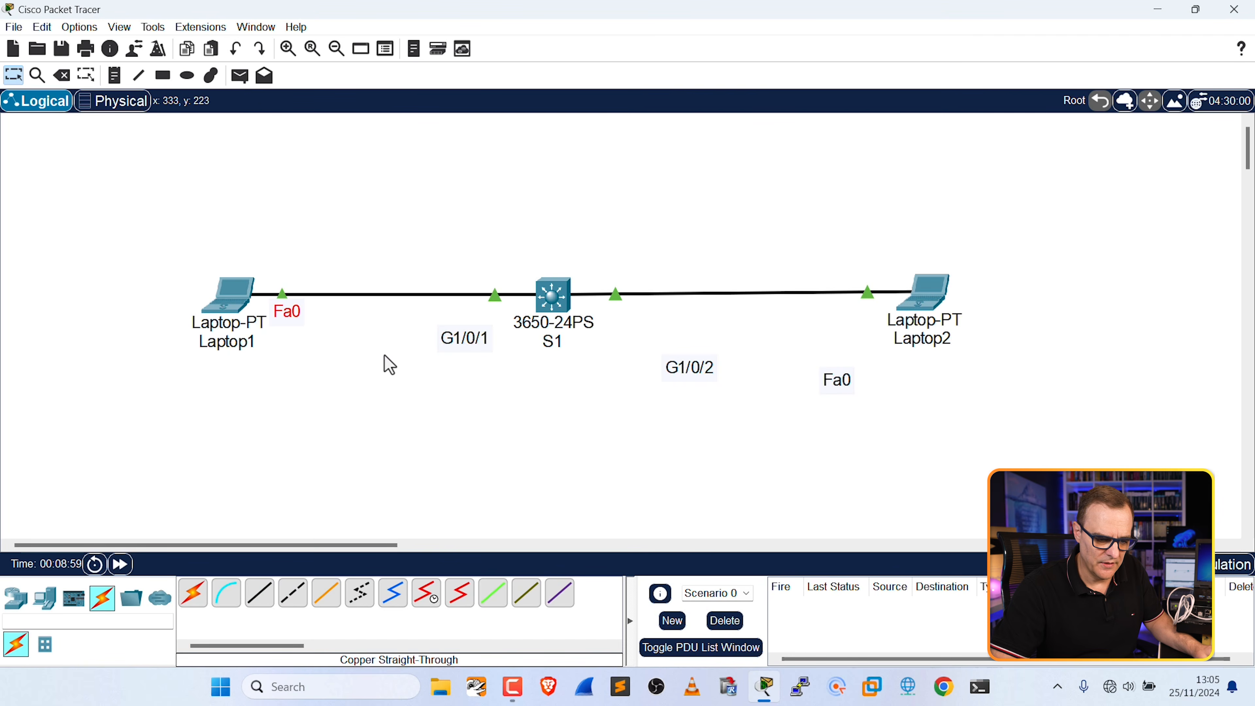
drag(470, 353, 465, 331)
drag(698, 380, 656, 339)
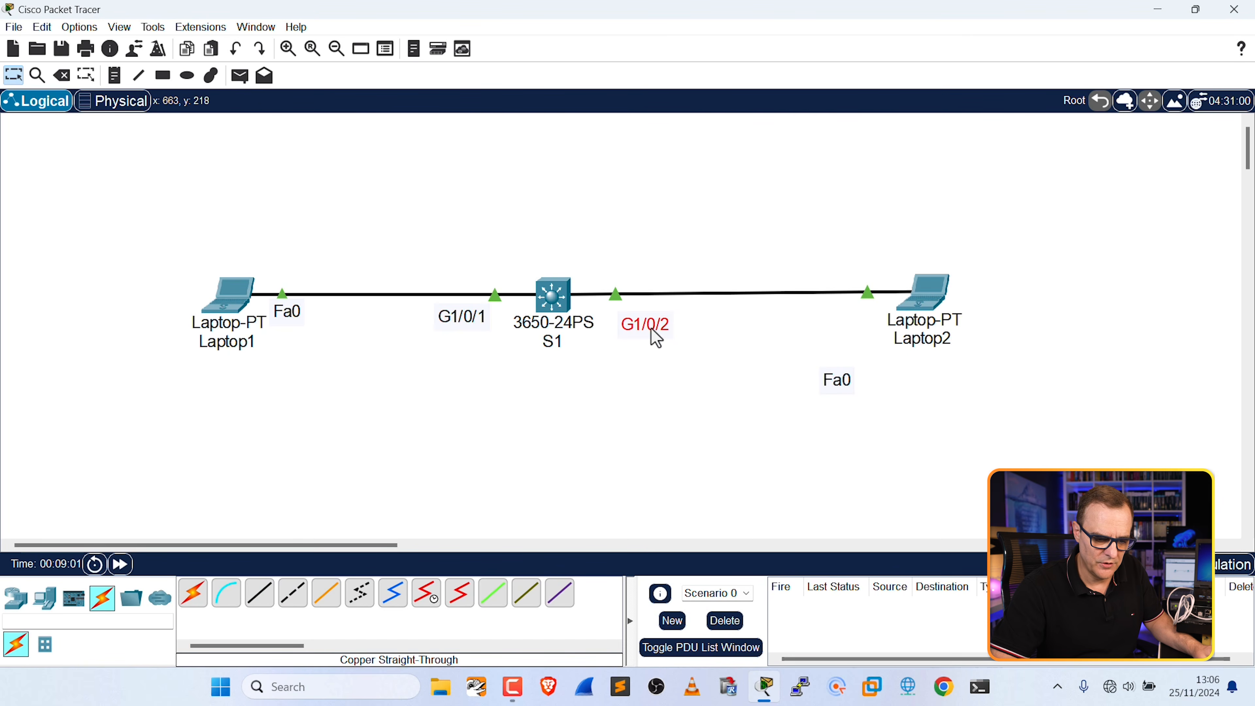
drag(843, 381, 850, 334)
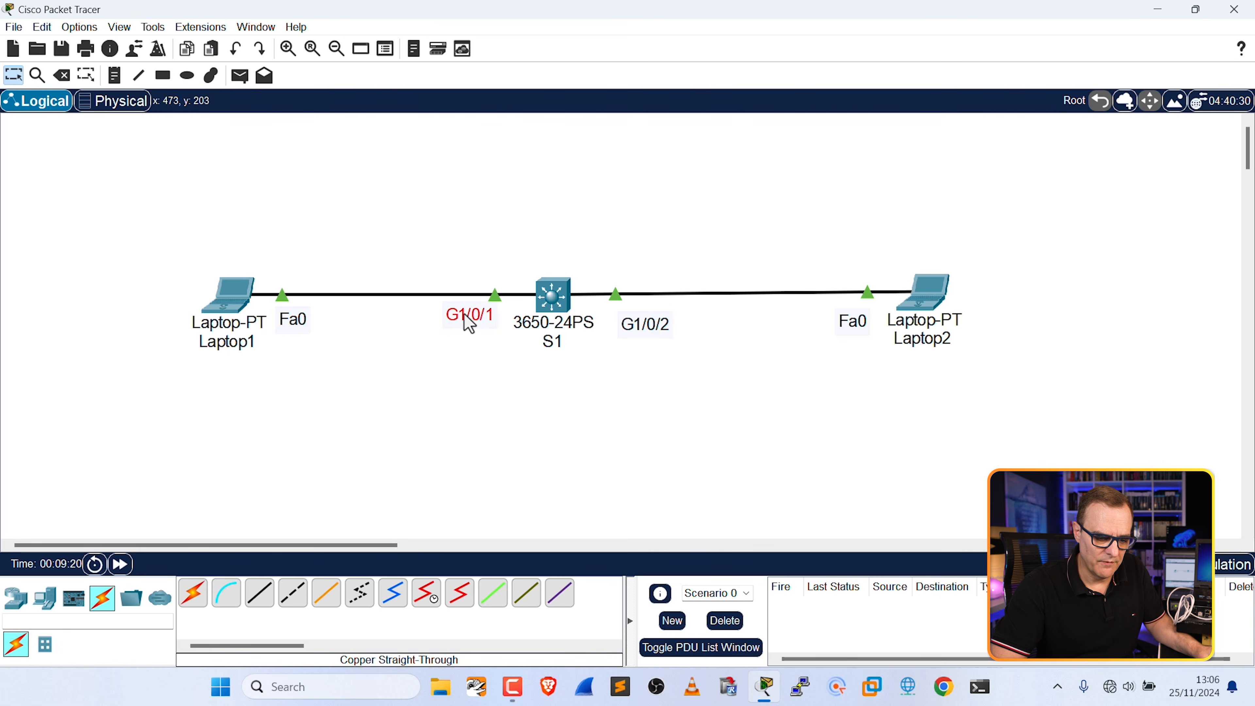
drag(929, 297, 897, 299)
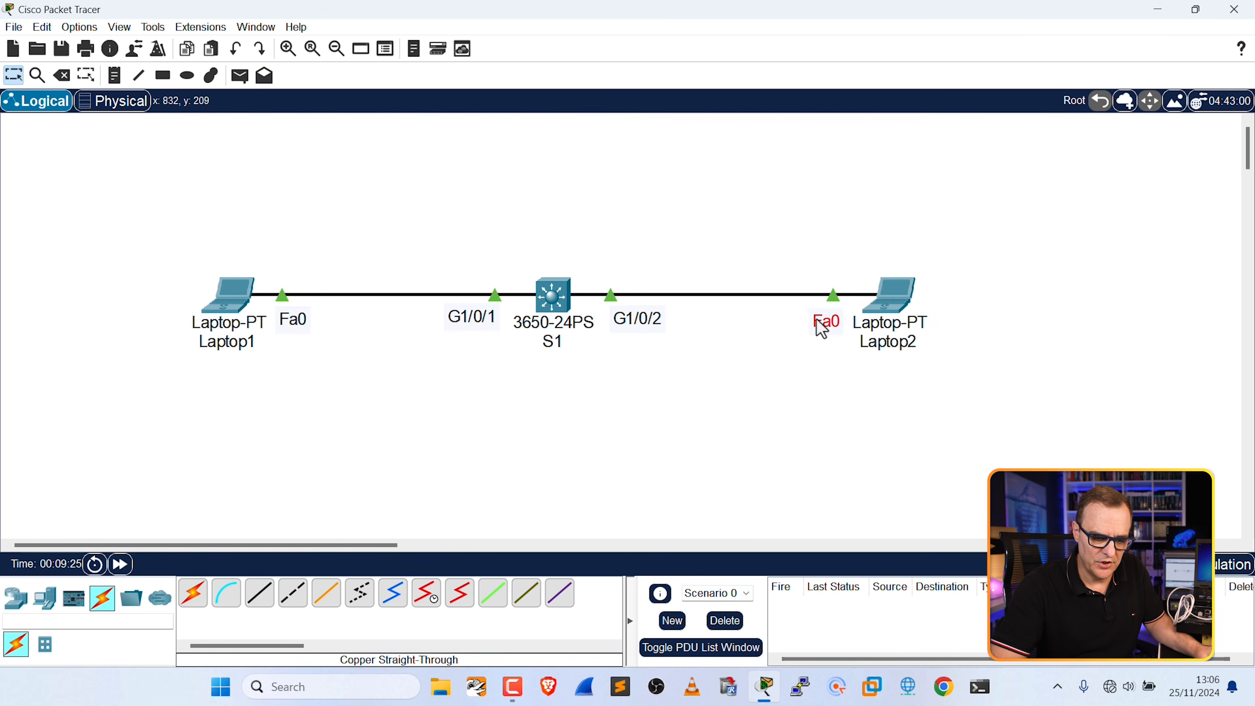
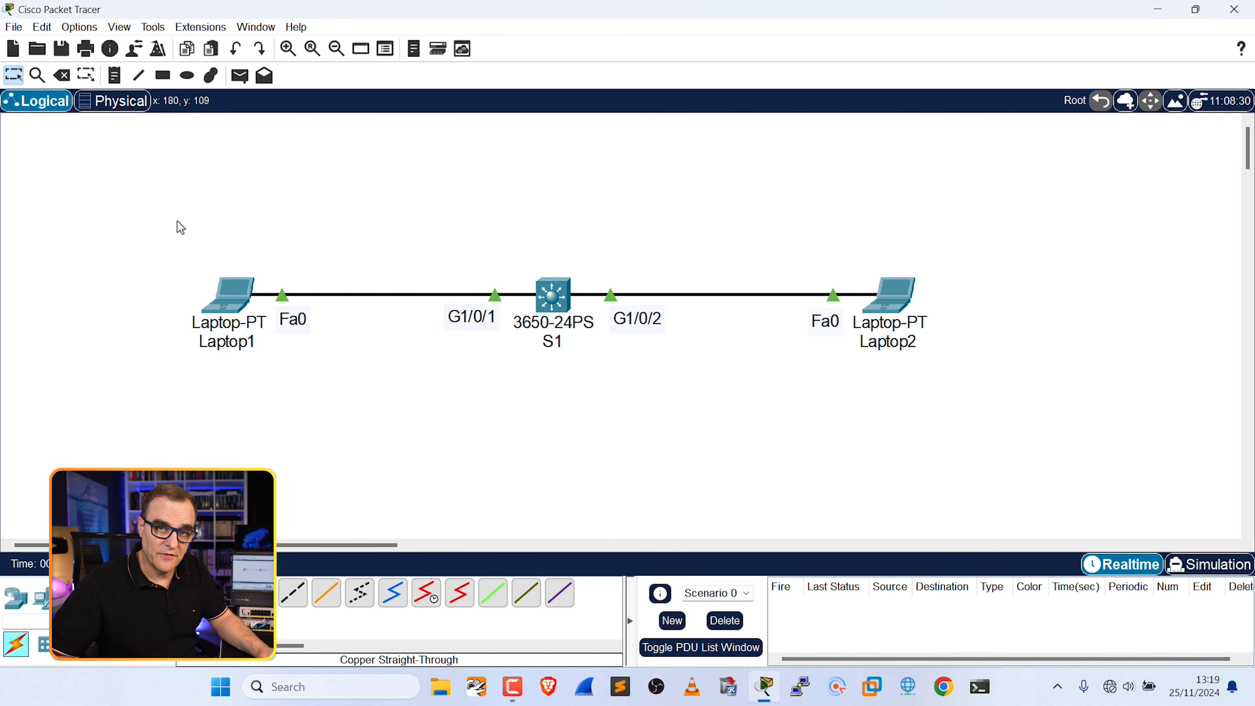
Open Laptop1's FastEthernet0 configuration and examine its MAC address and IPv4 address field
click(230, 282)
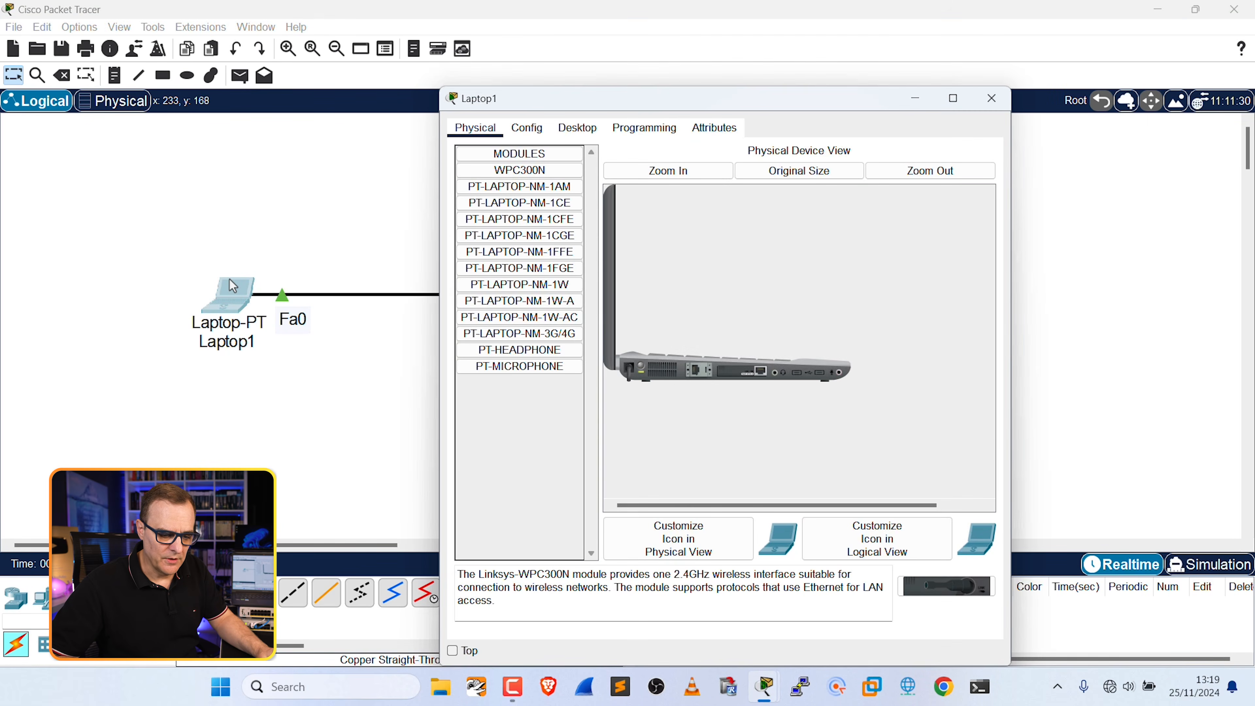
click(539, 129)
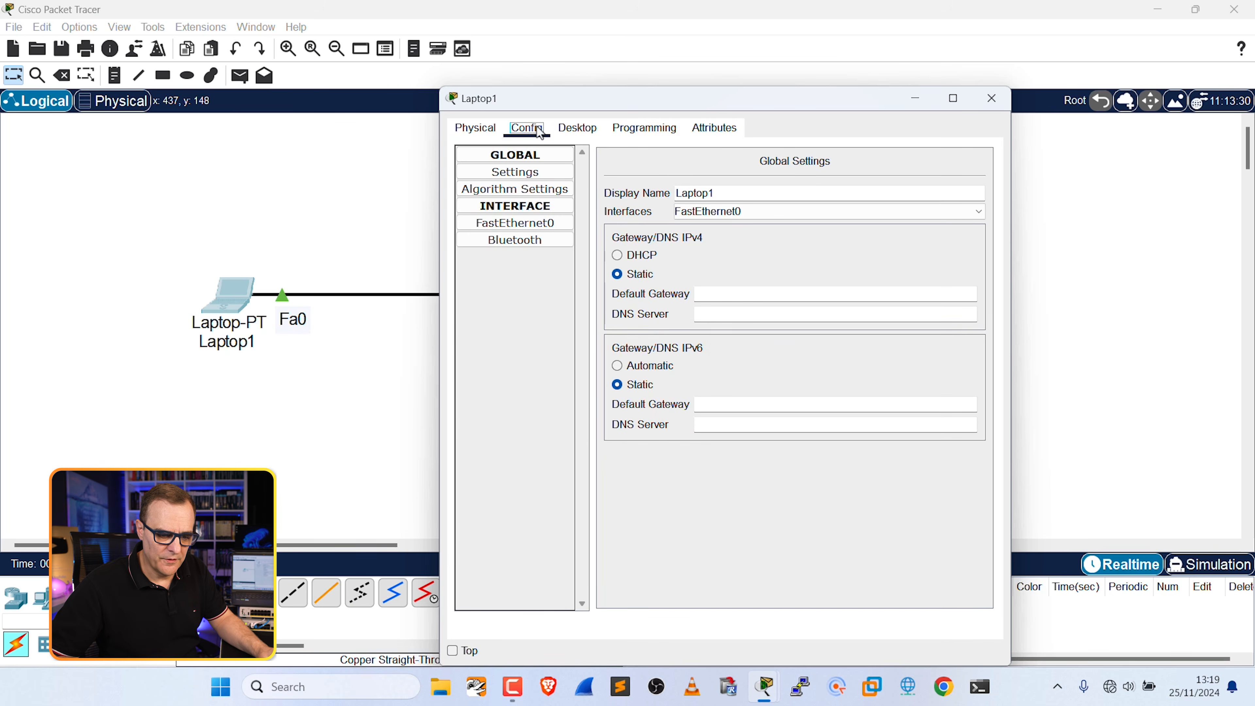
click(539, 229)
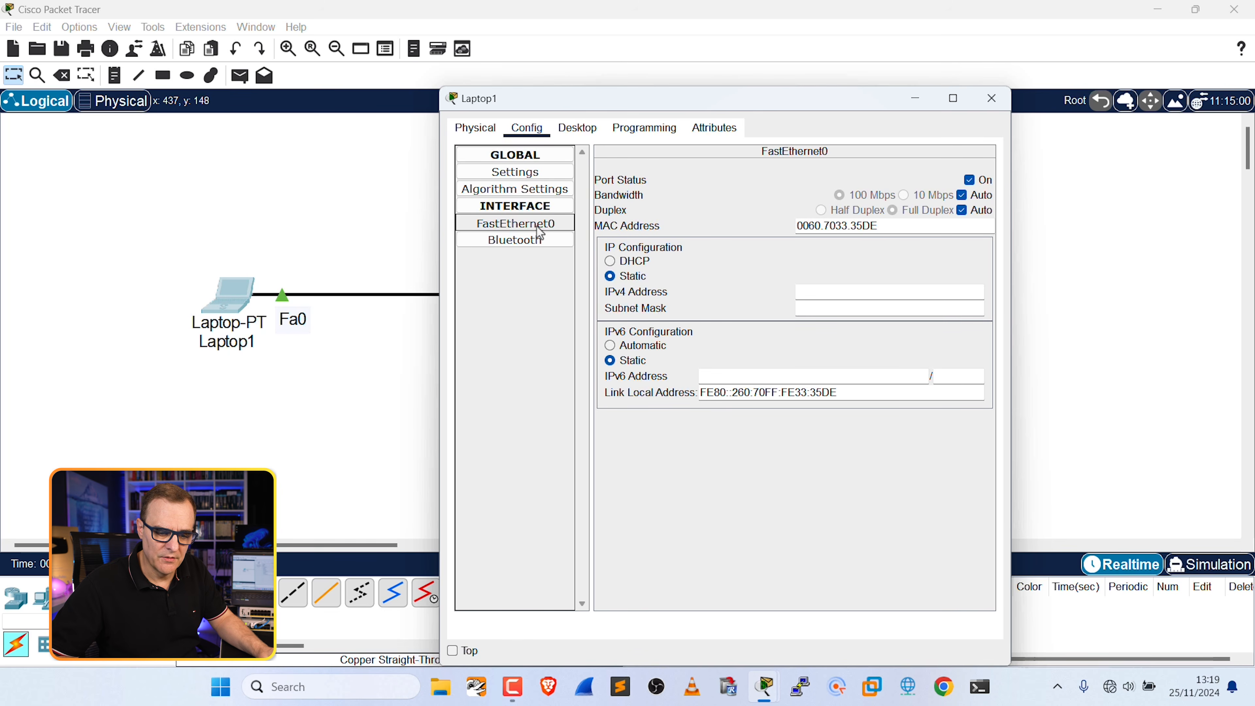
drag(887, 226, 671, 221)
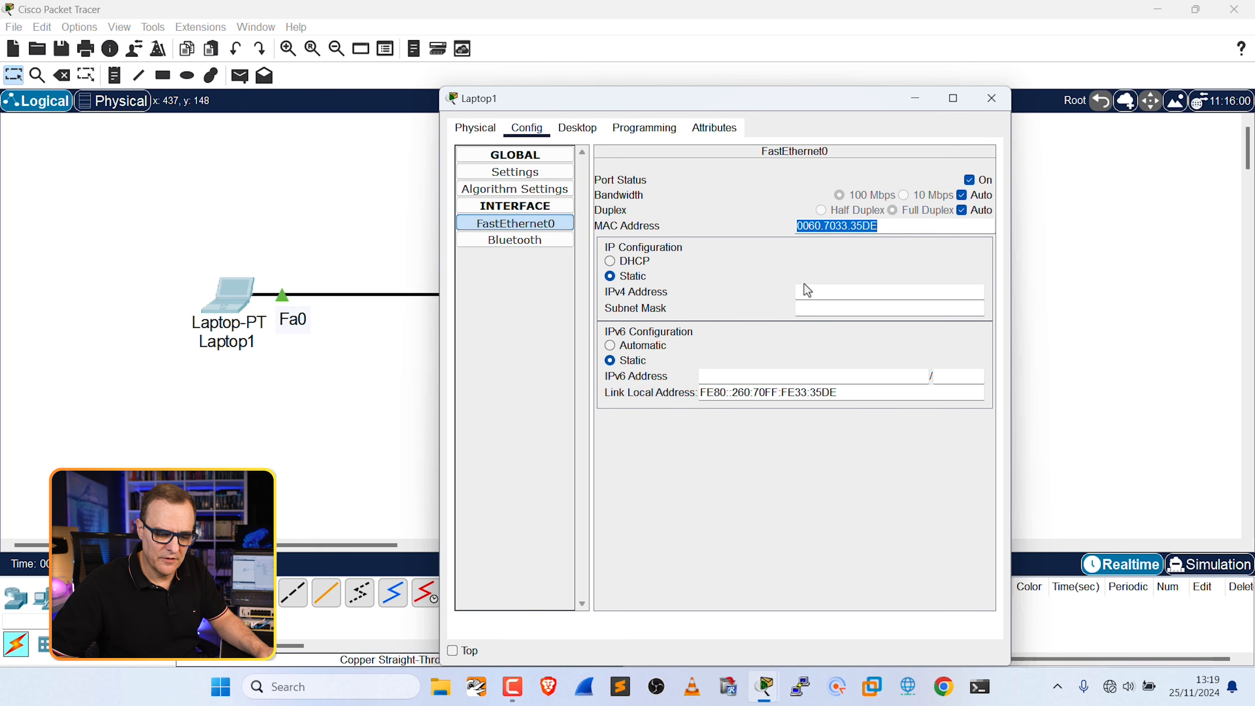
click(850, 289)
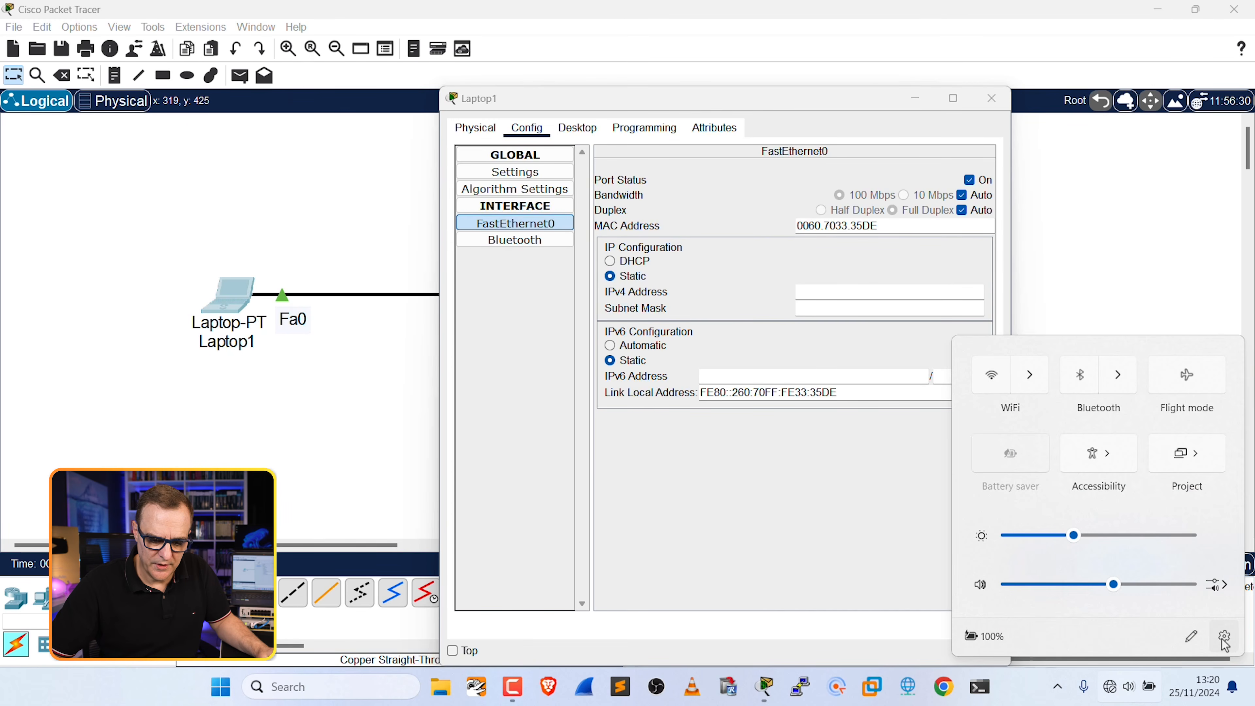
Switch to the Windows Settings app and review the Ethernet details of both unidentified networks
click(1225, 638)
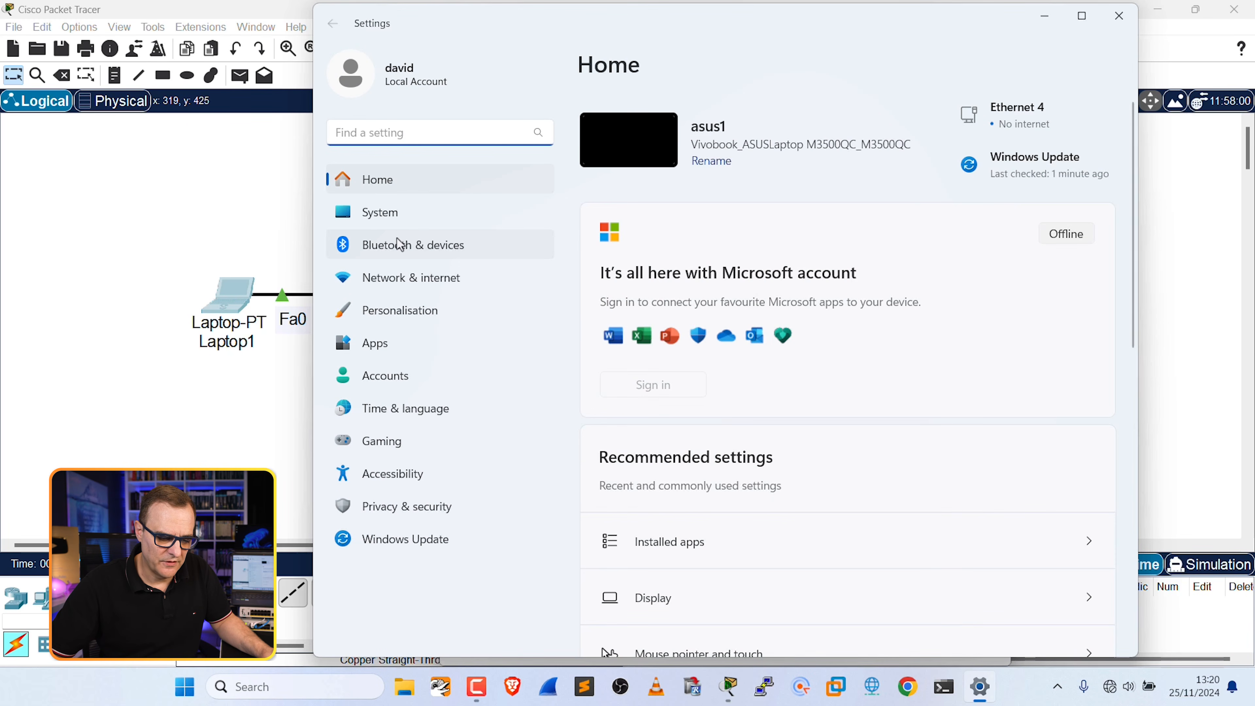
click(403, 285)
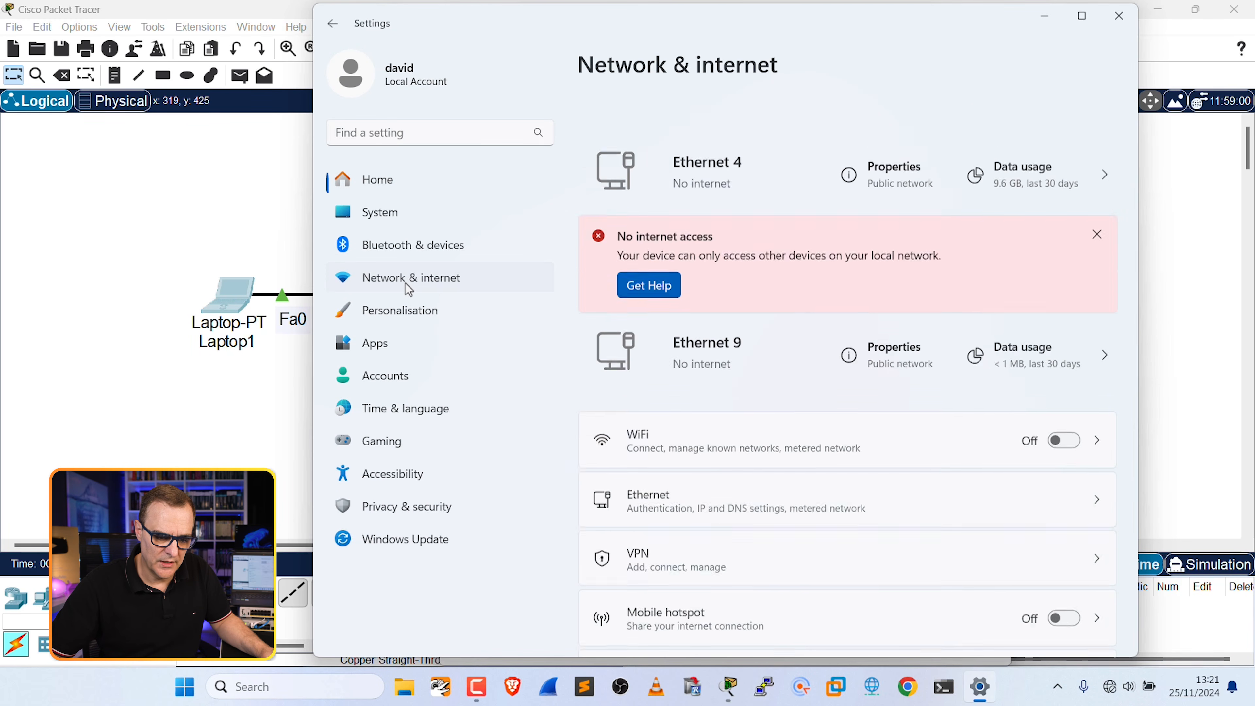
click(797, 457)
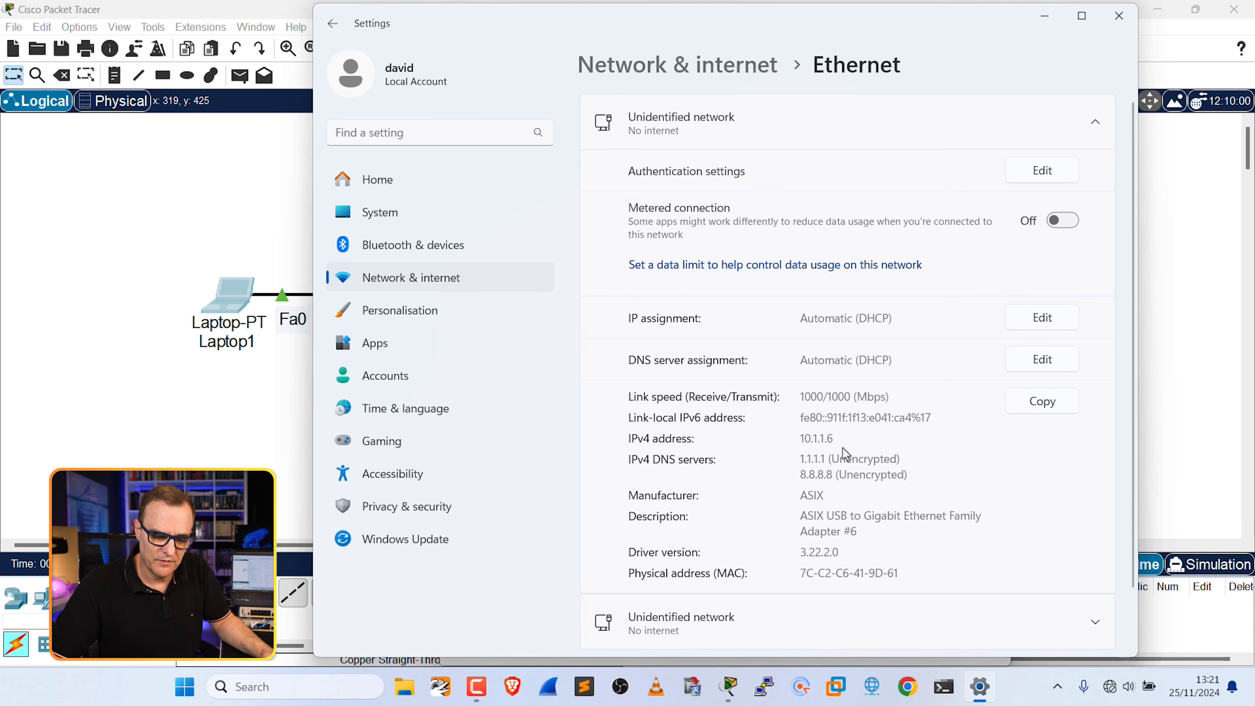
click(695, 626)
scroll(922, 465, up, 2)
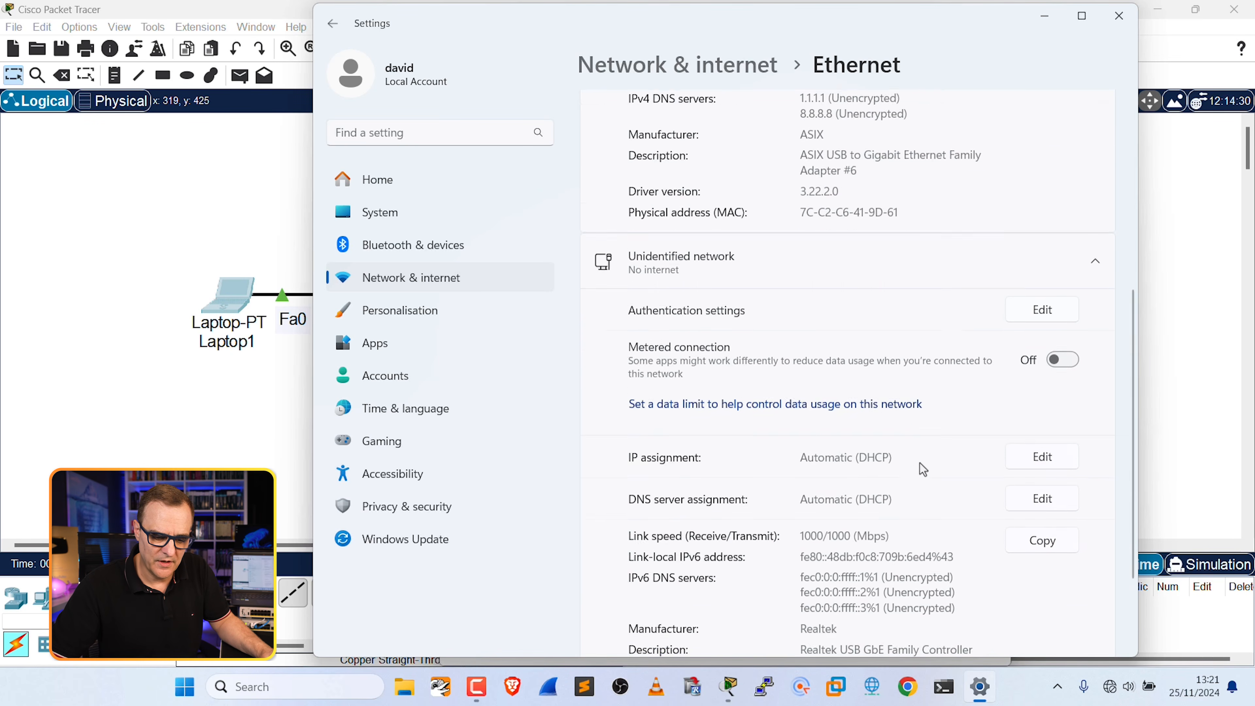
scroll(919, 468, down, 3)
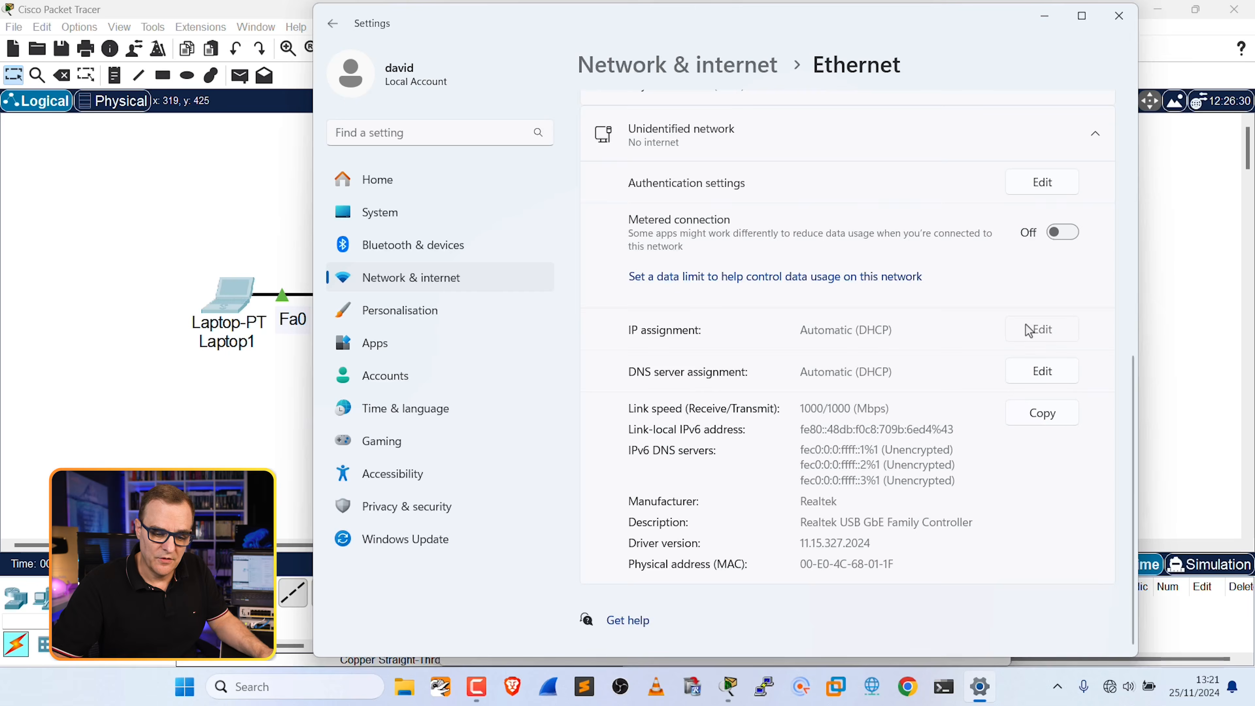
Switch the Realtek Ethernet network's IP assignment to Manual and enable IPv4
click(1030, 331)
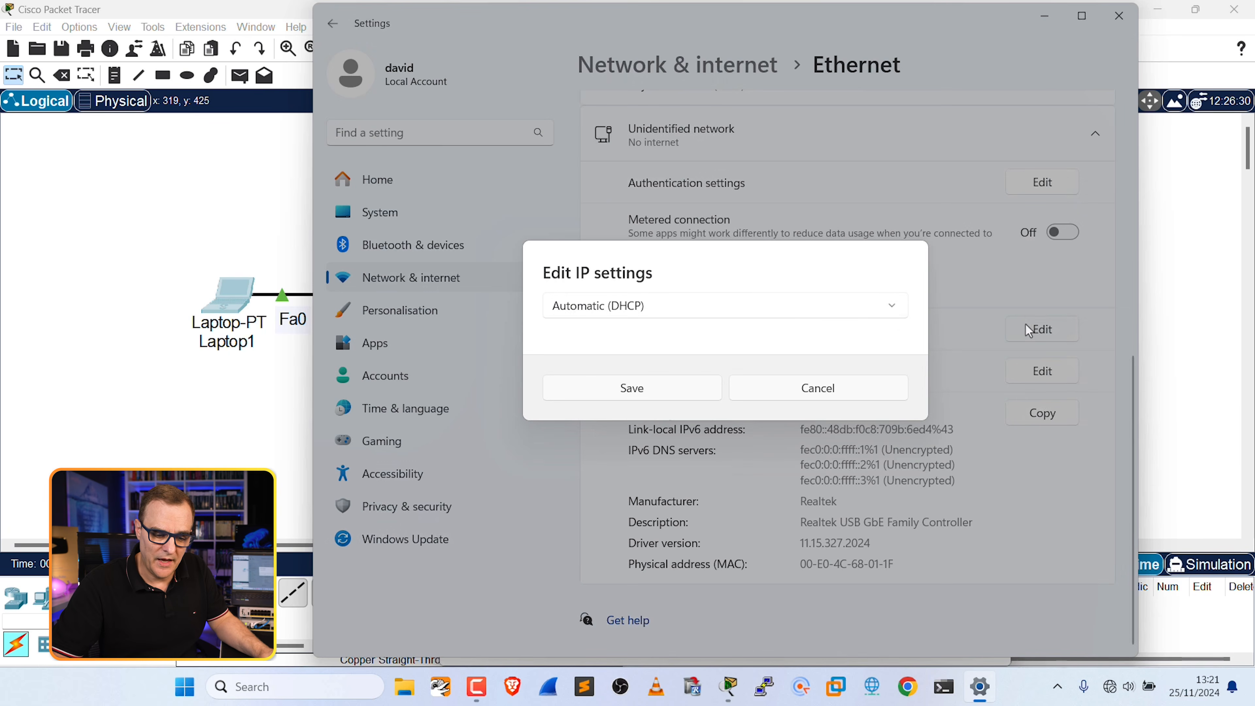
click(883, 313)
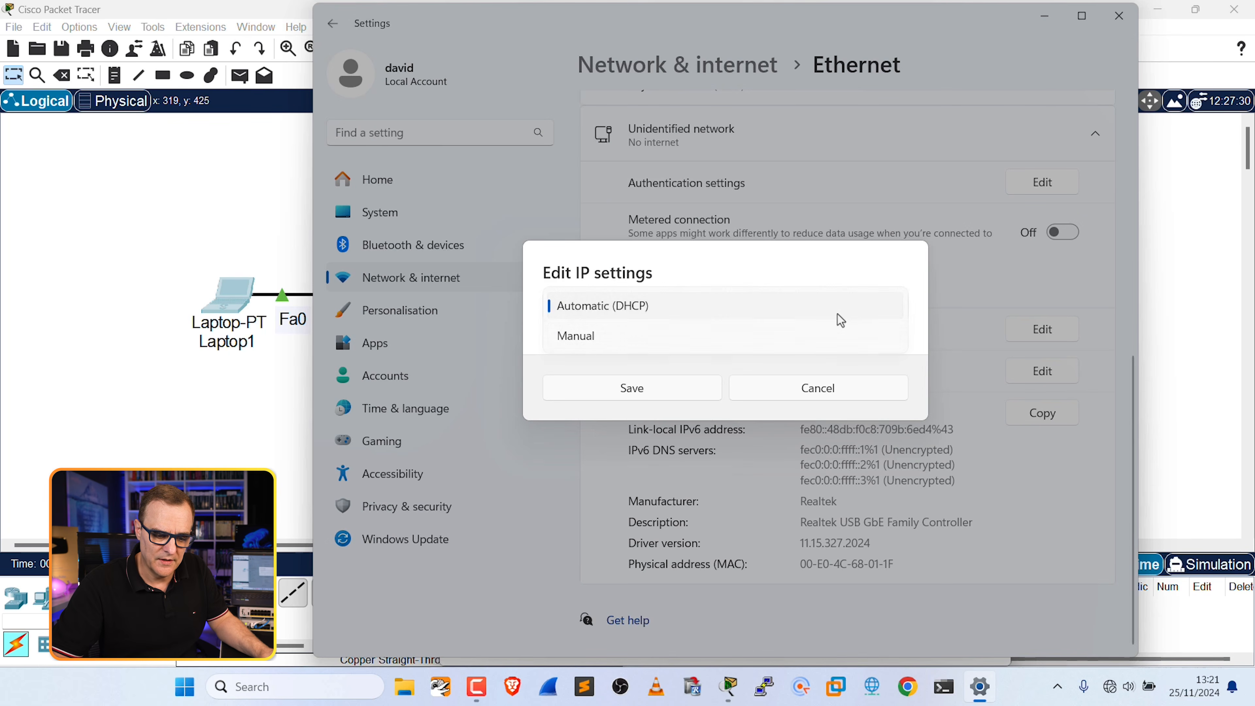
click(696, 334)
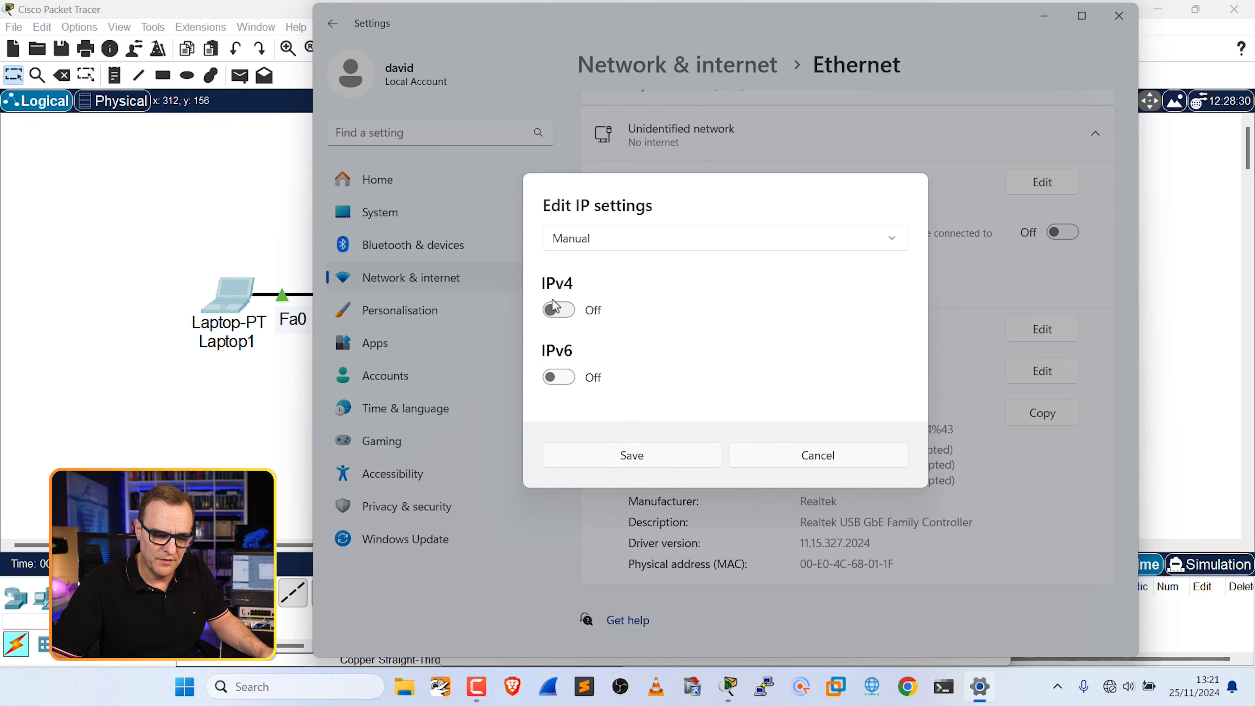
click(559, 310)
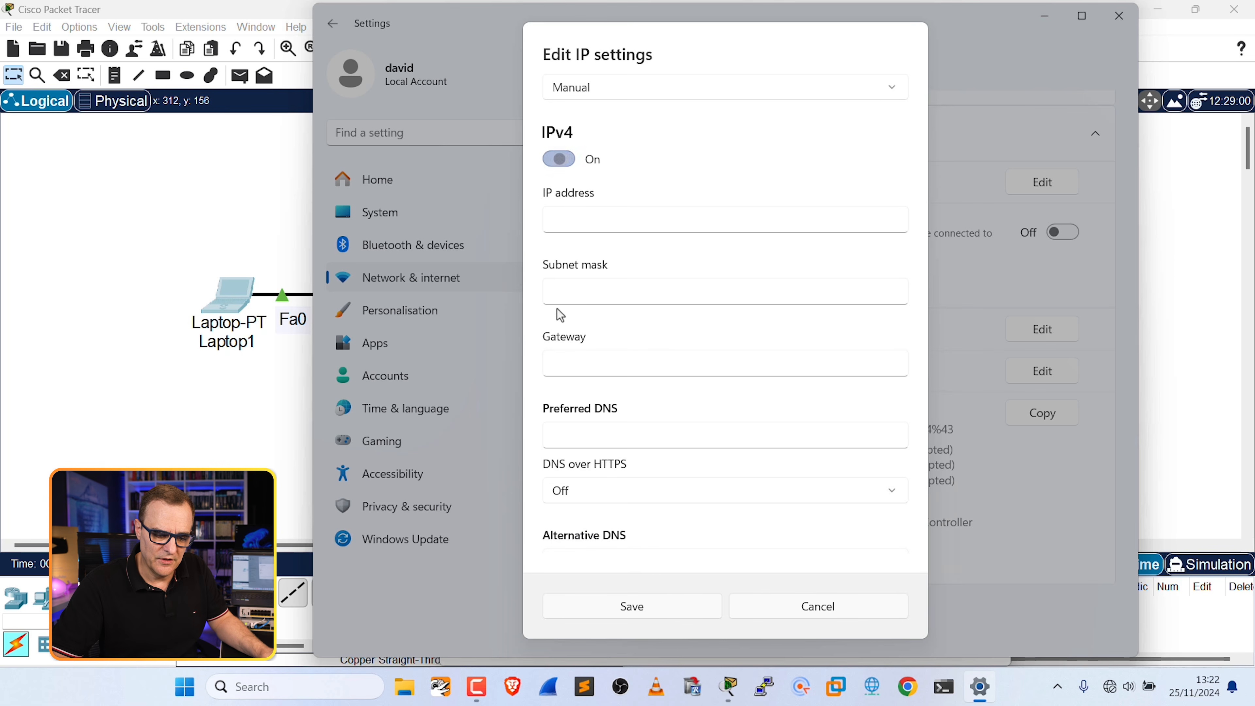
Set the IPv4 address to 192.168.1.1, the subnet mask to 255.255.255.0 and the gateway to 192.168.1.254
click(601, 223)
text(192.168.1.1)
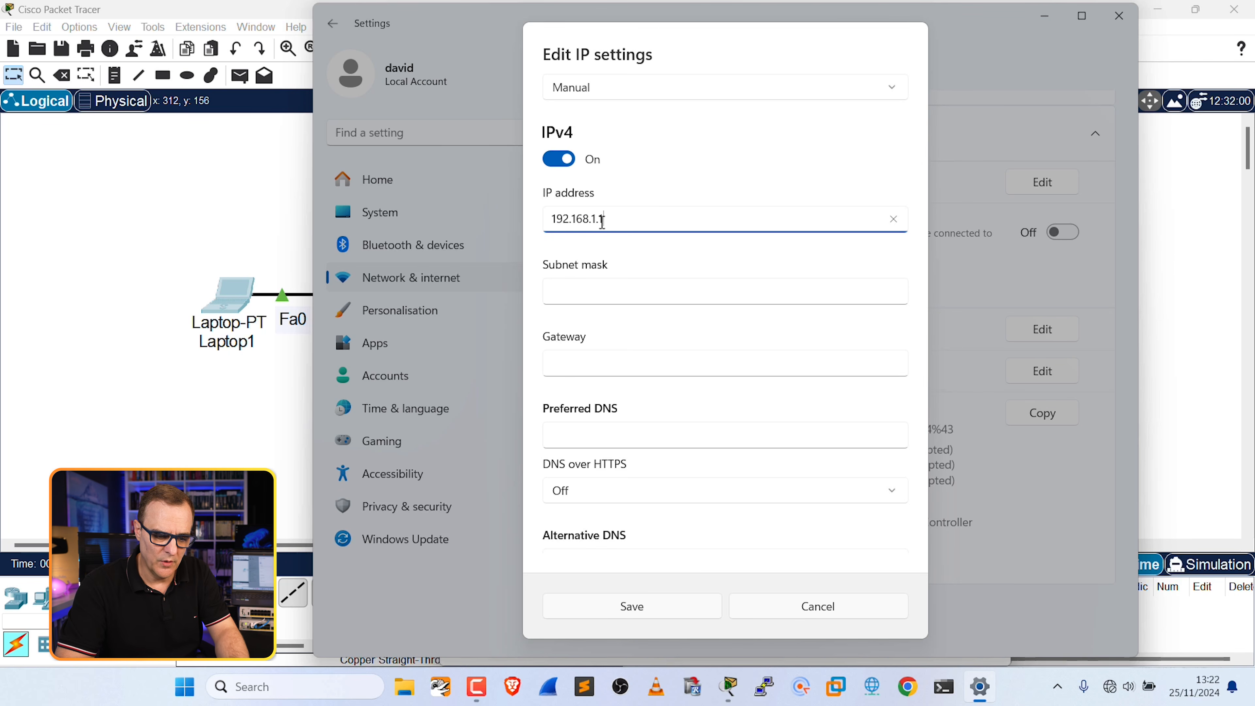
click(619, 292)
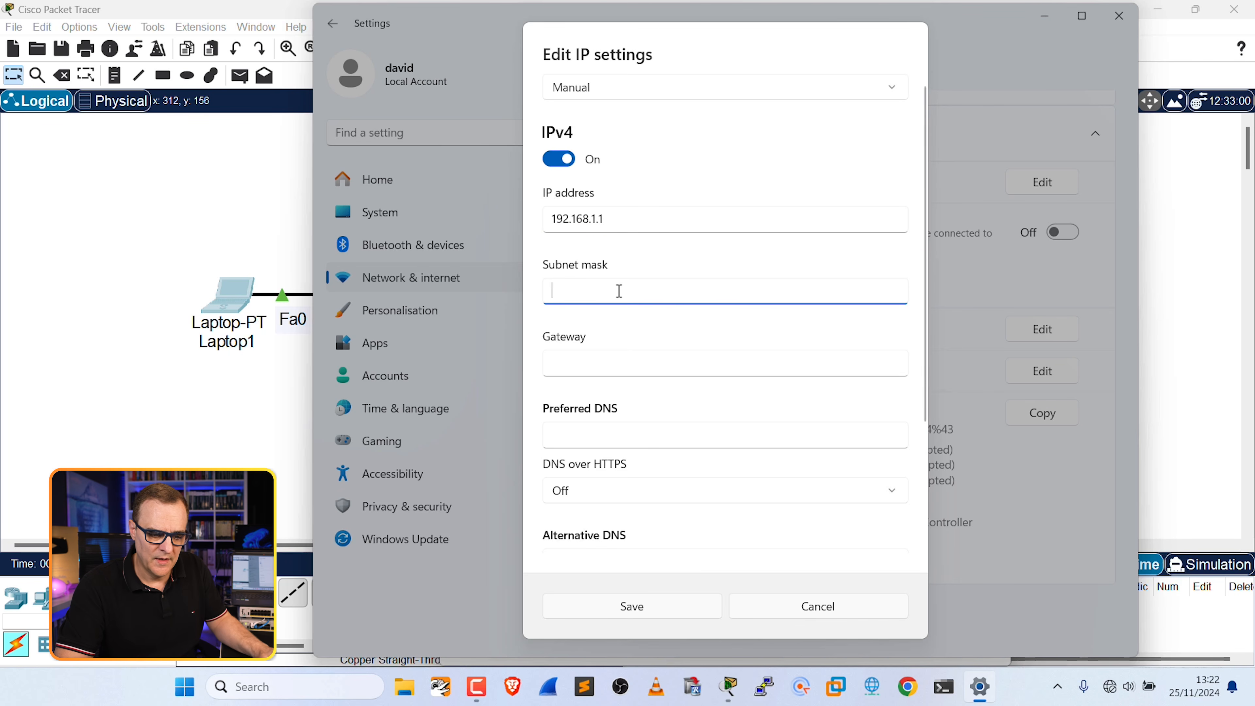
text(255.255.255.0)
click(671, 356)
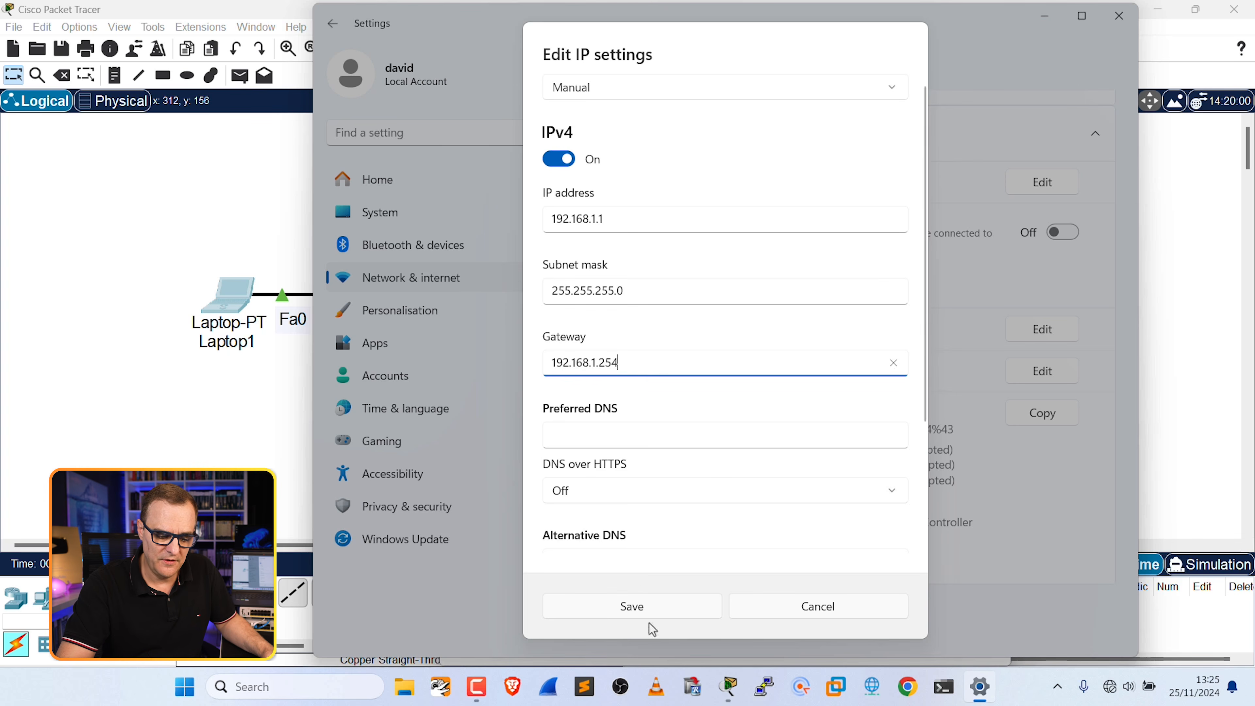
Set the preferred DNS to 8.8.8.8, save the IP settings and review the adapter's details
click(641, 607)
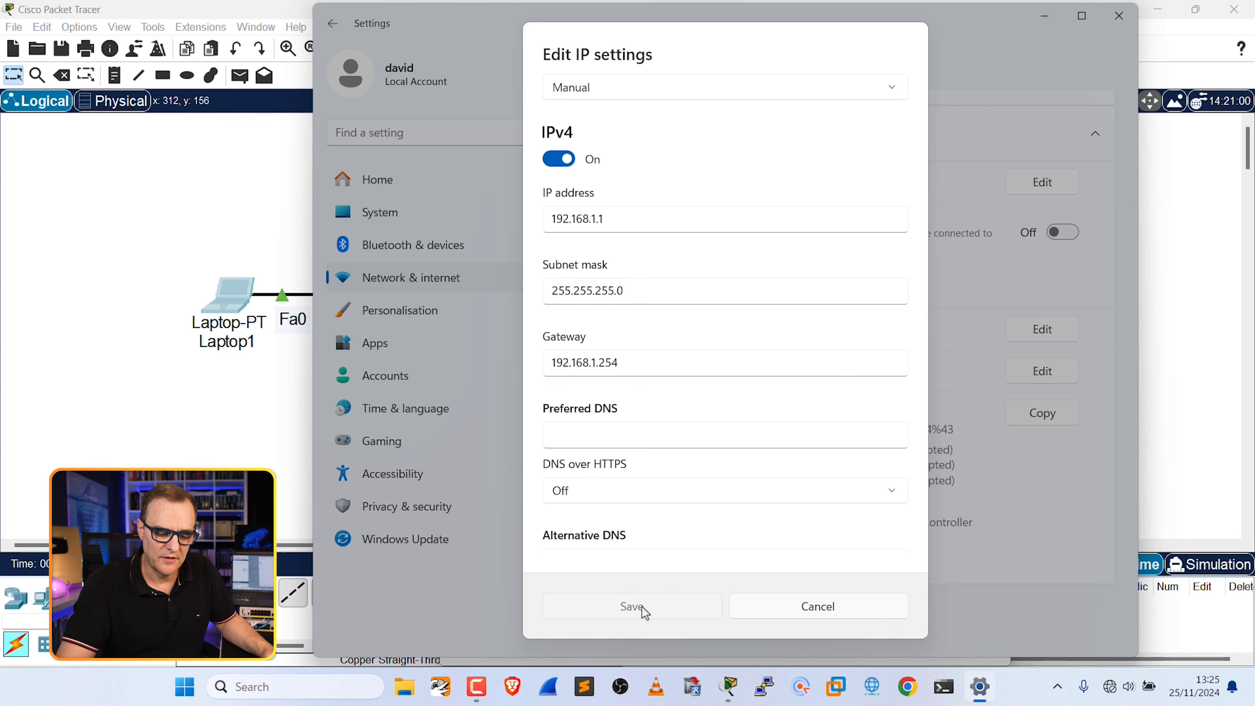
text(.8.8.8)
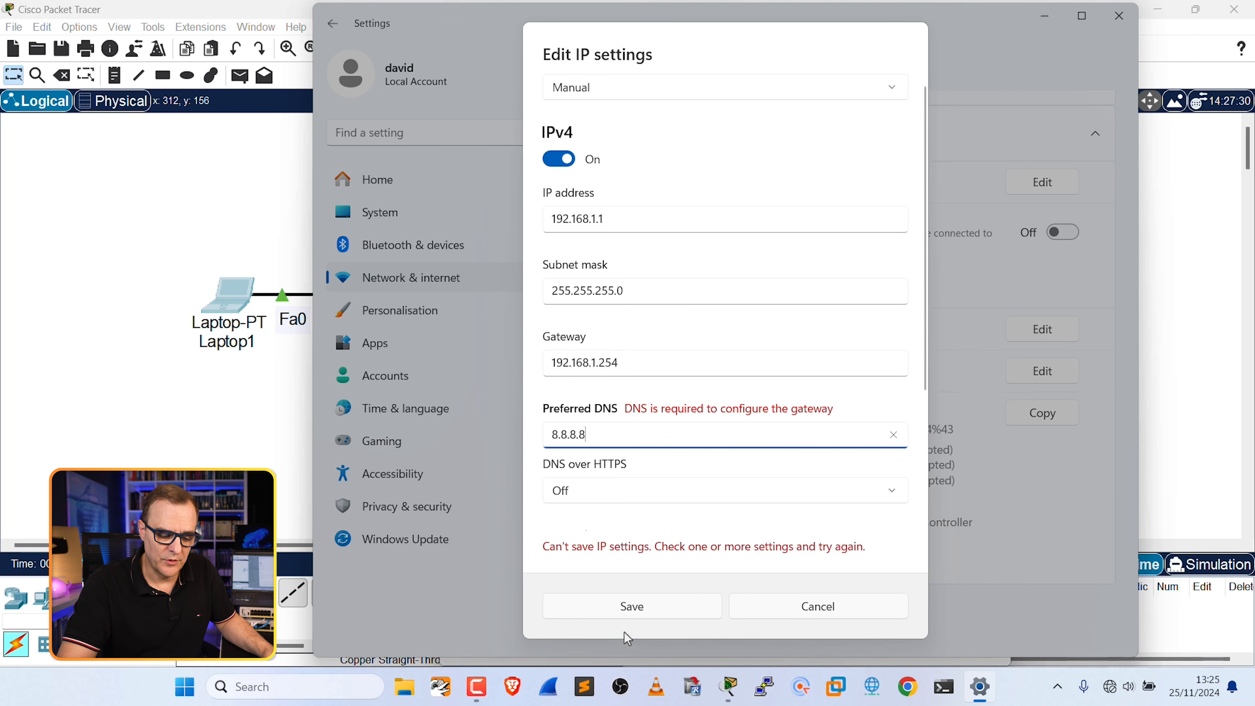
click(623, 610)
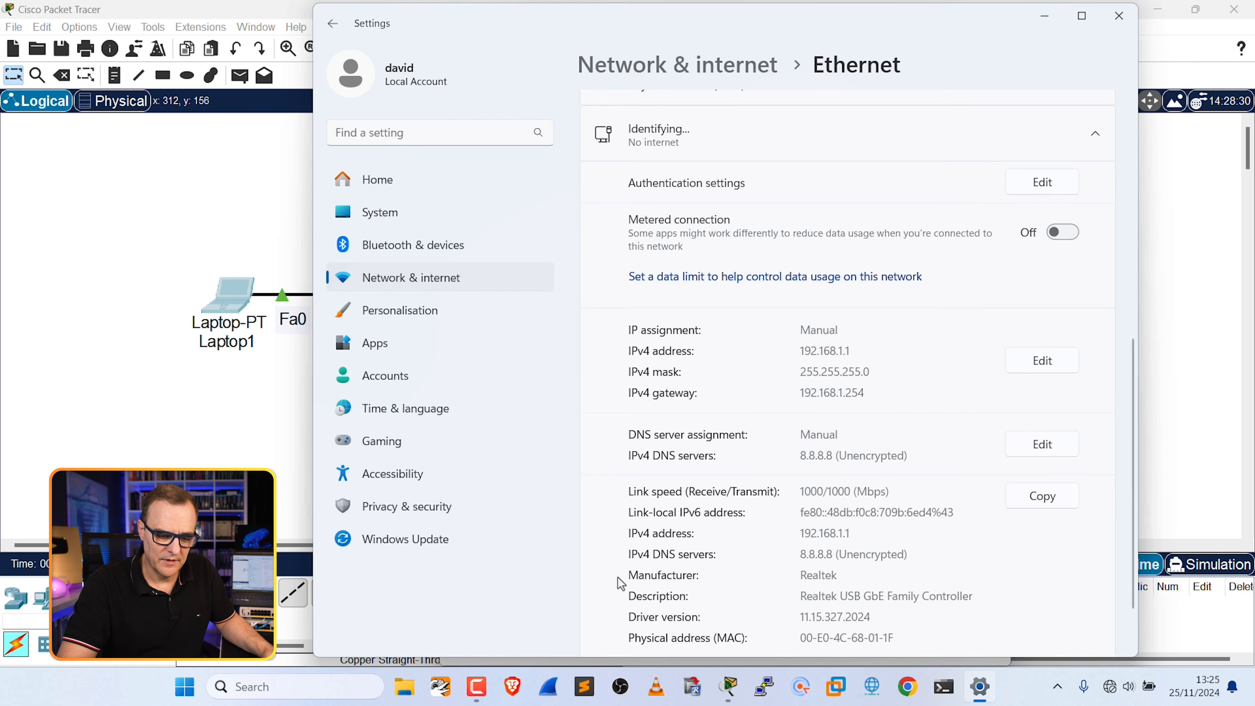
scroll(835, 391, up, 3)
scroll(840, 398, down, 4)
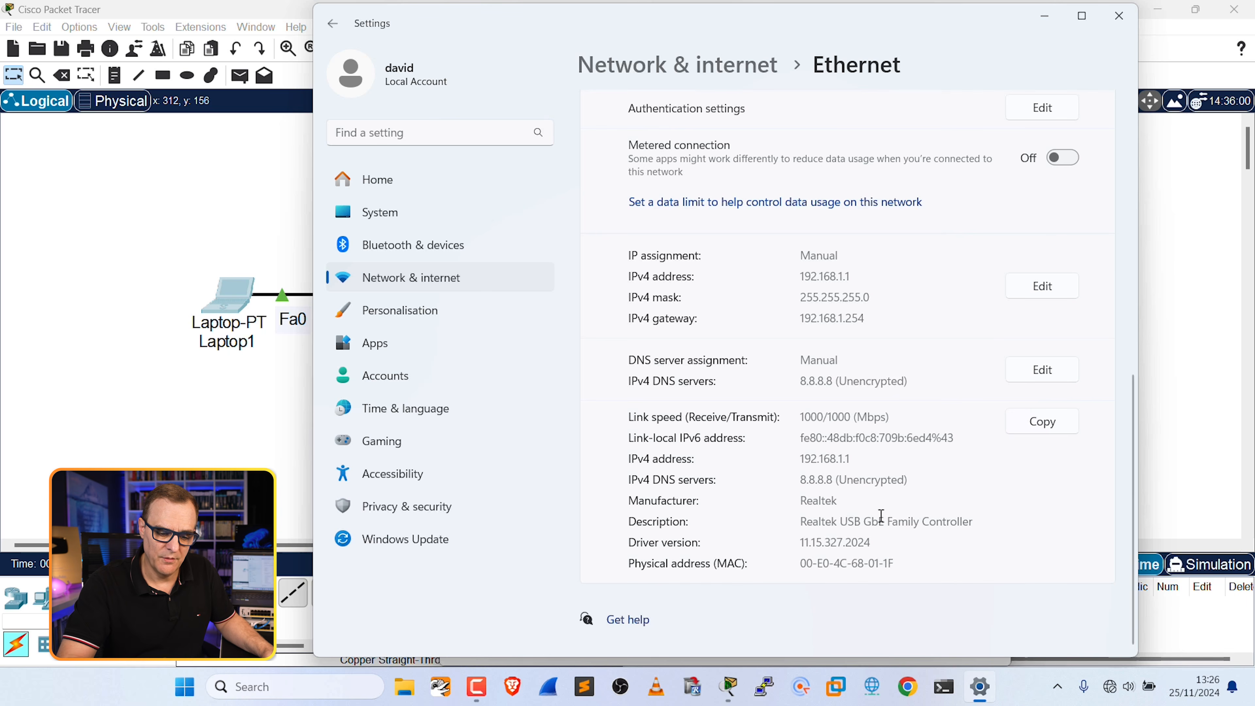
Open a Command Prompt window, enlarge its text and maximize it
click(294, 686)
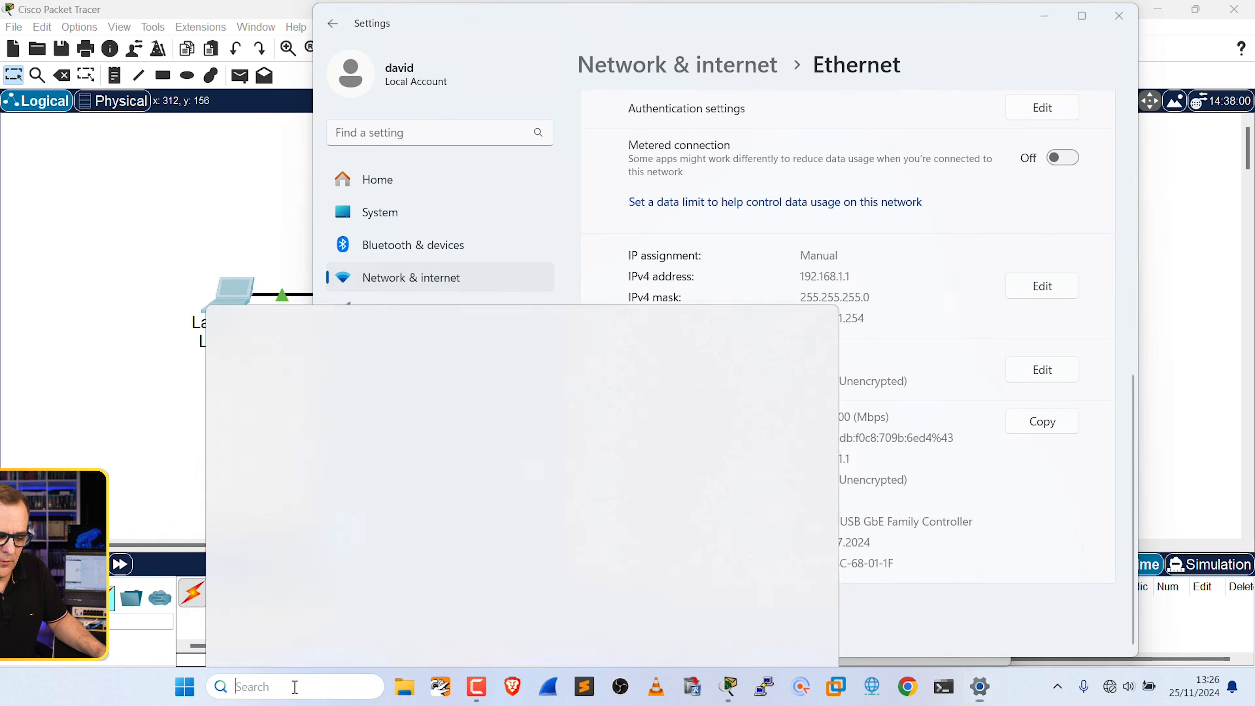
text(control Panel)
key(ctrl+a)
text(cmd)
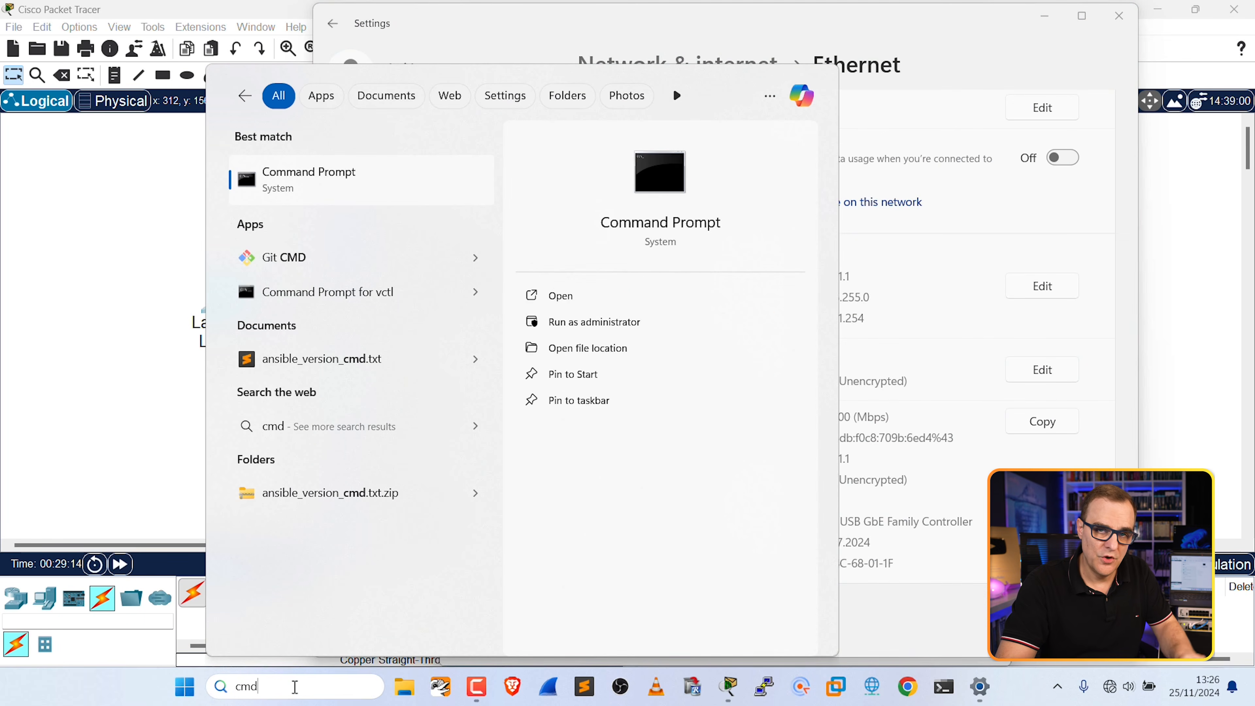
click(344, 188)
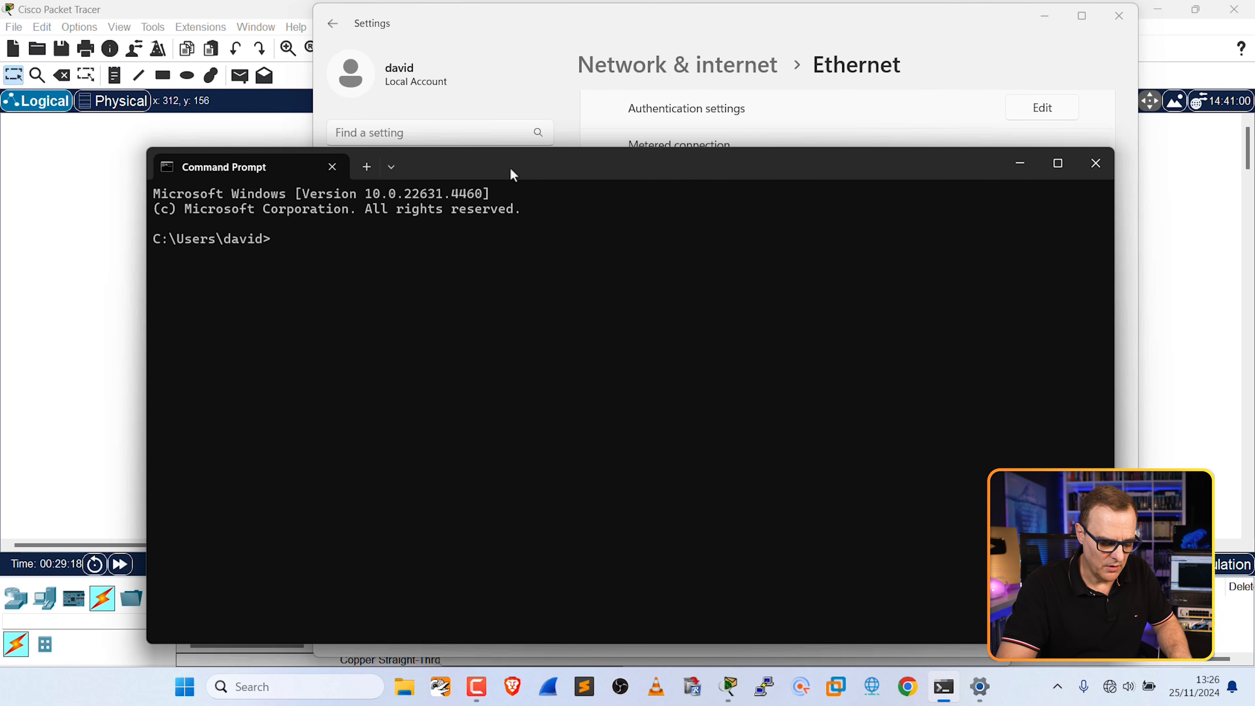
key(ctrl+plus)
key(ctrl+plus)
key(ctrl+plus)
key(ctrl+plus)
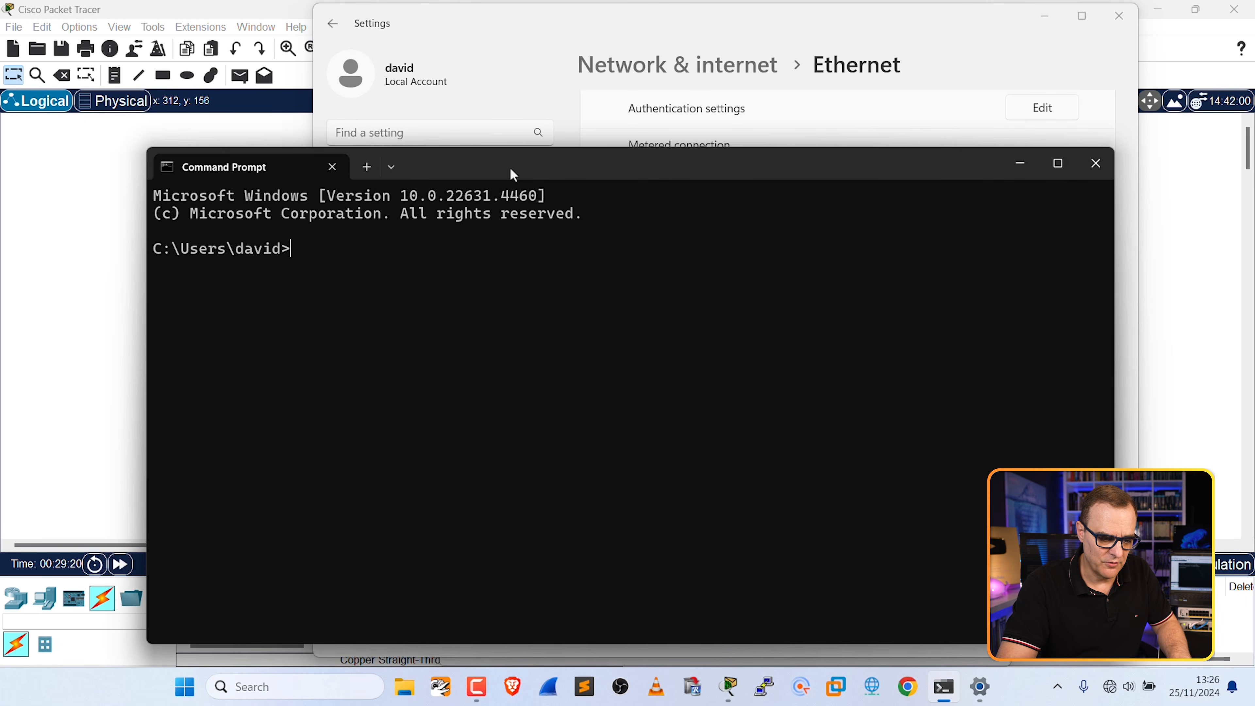
click(1058, 164)
Run ipconfig and check the IPv4 address, subnet mask and default gateway of adapter Ethernet 9
text(ipconfig)
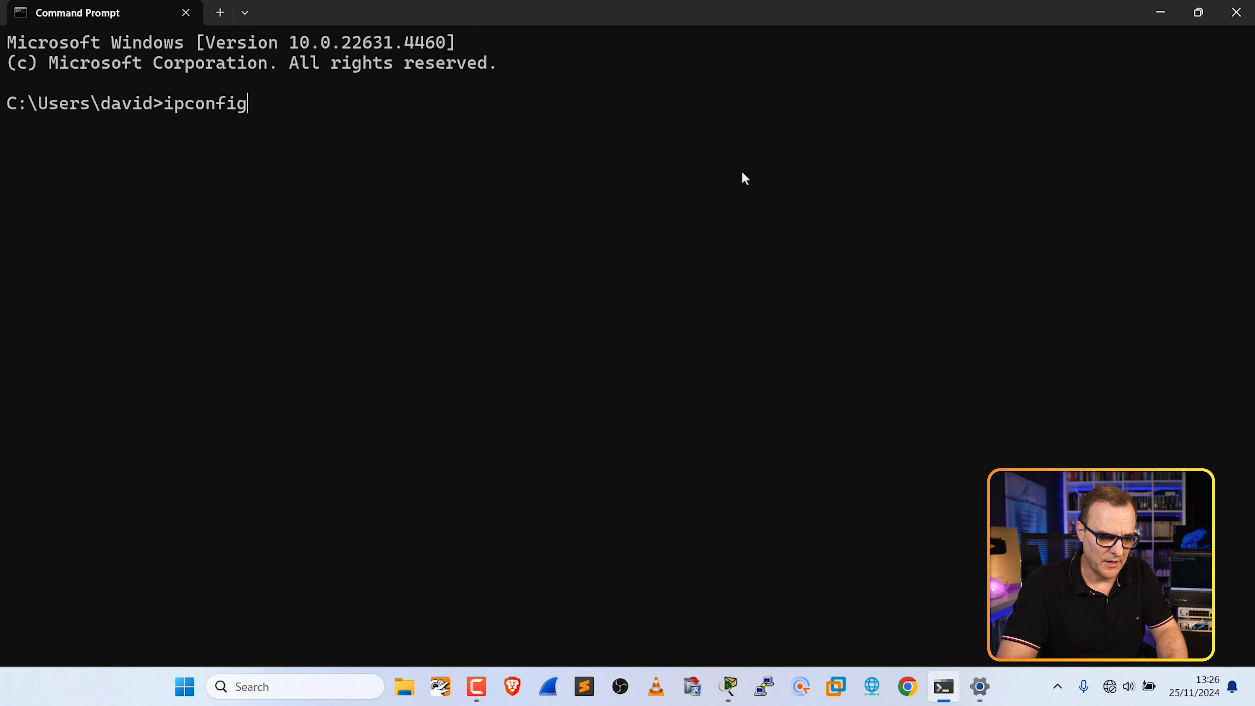
key(Return)
scroll(756, 197, up, 3)
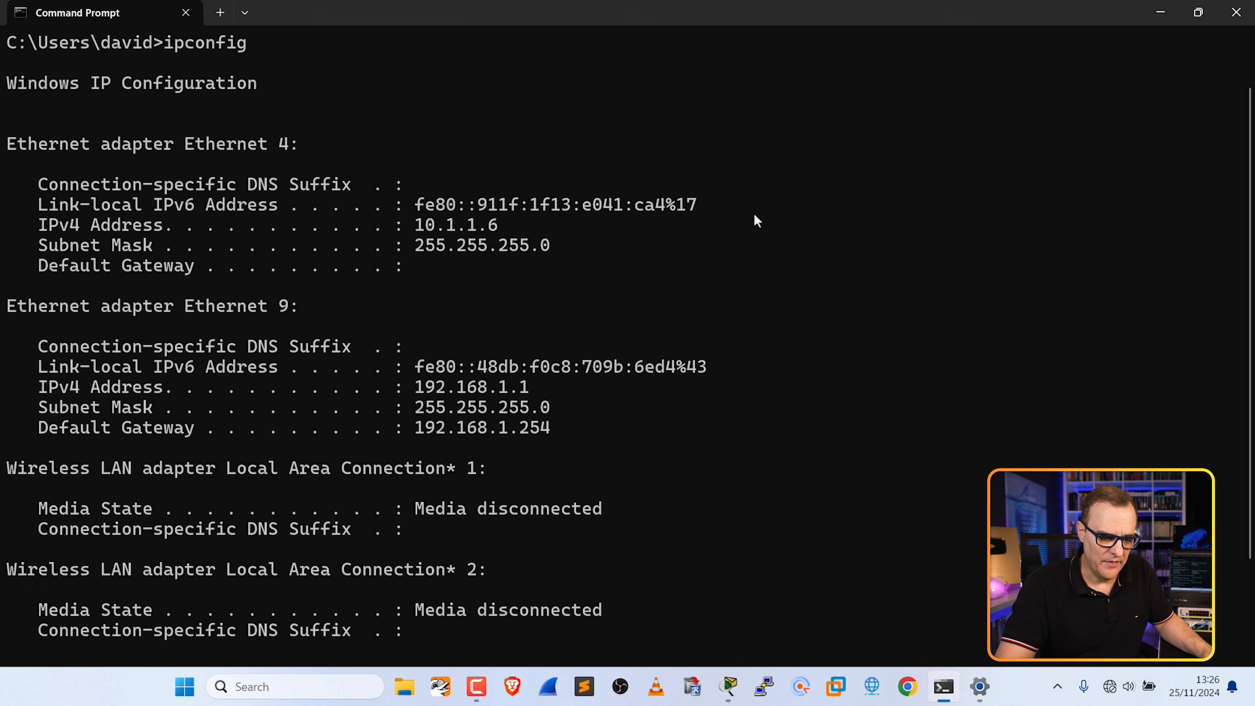
drag(321, 386, 2, 360)
drag(560, 447, 458, 450)
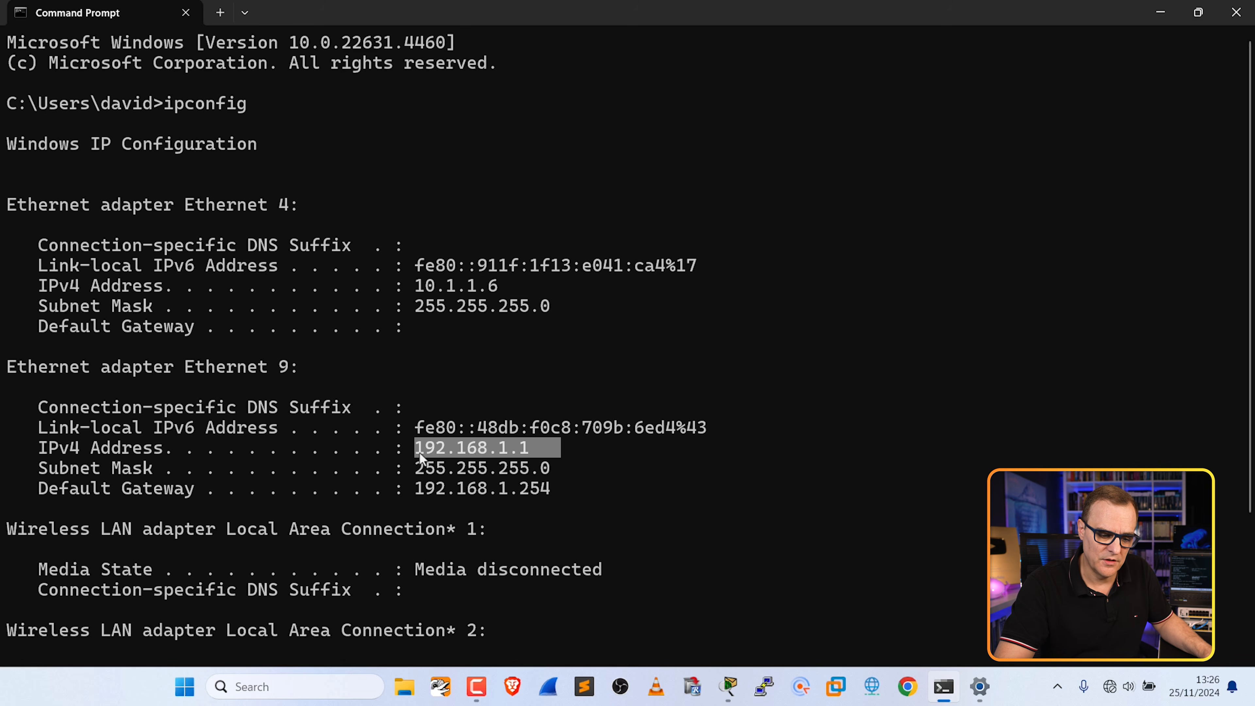
drag(578, 469, 379, 473)
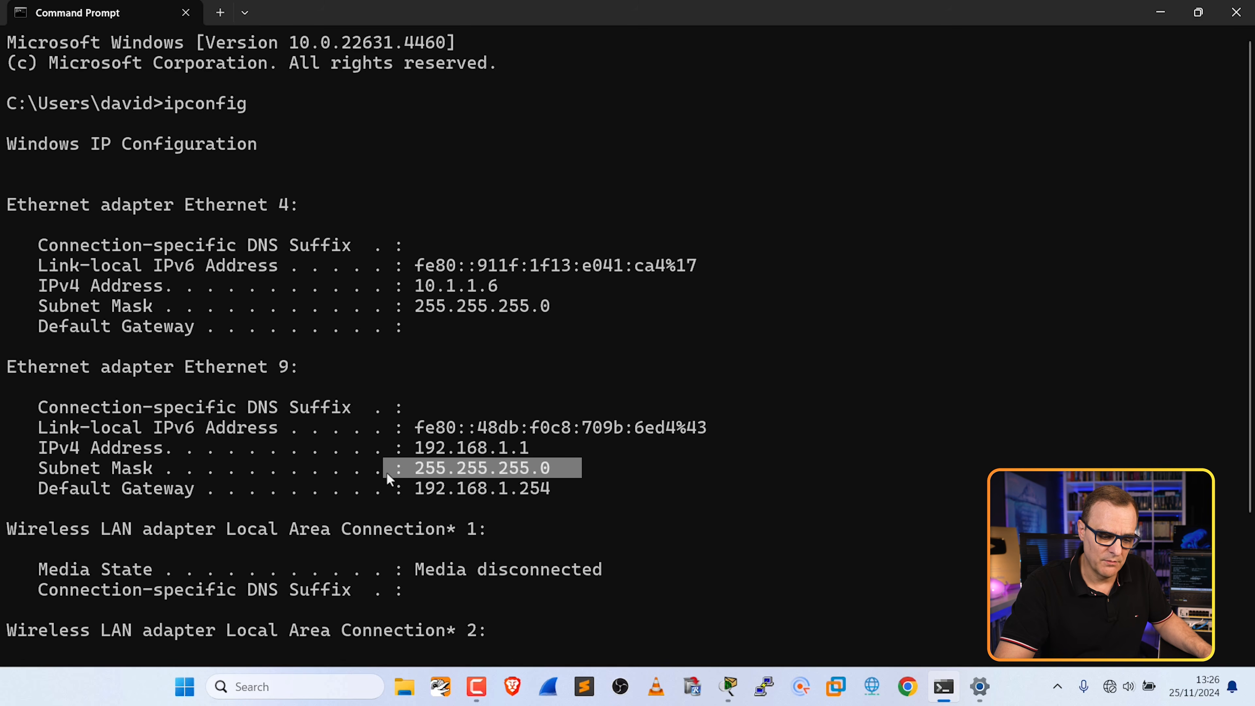
drag(602, 490, 393, 491)
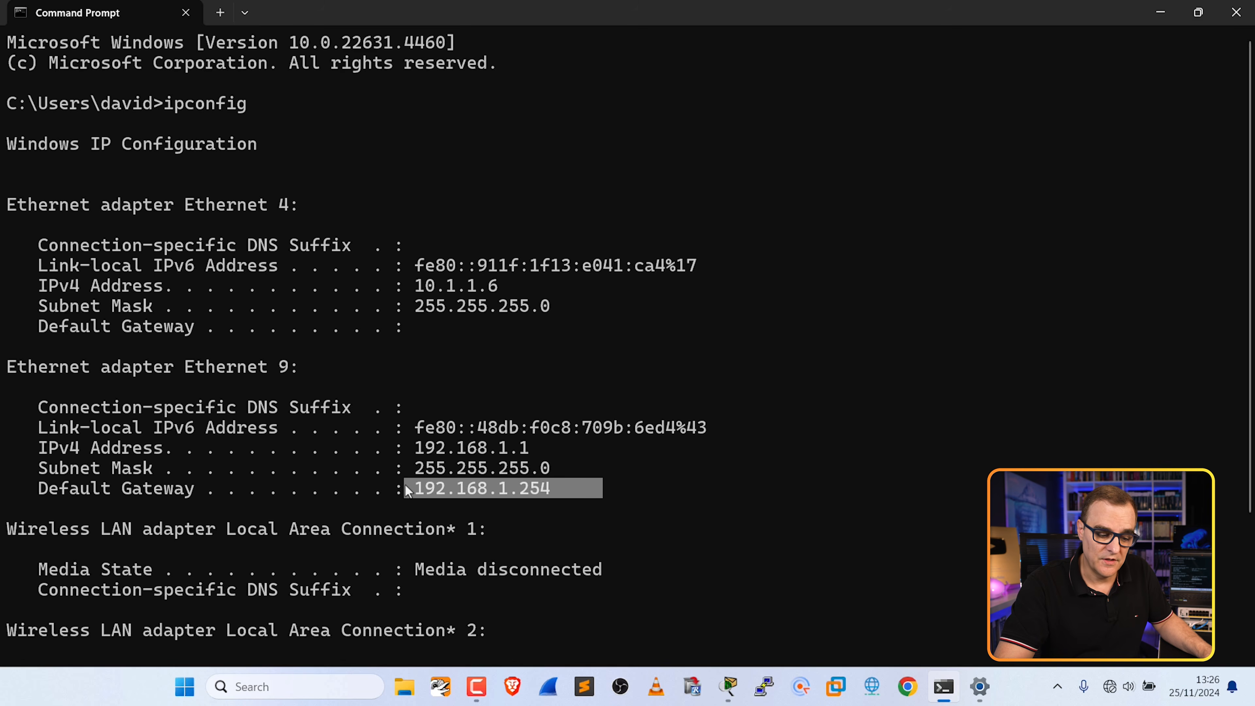
Run ipconfig /all and examine Ethernet 9's IPv4 address, subnet mask, gateway, DNS server and physical address
key(Up)
text(/all)
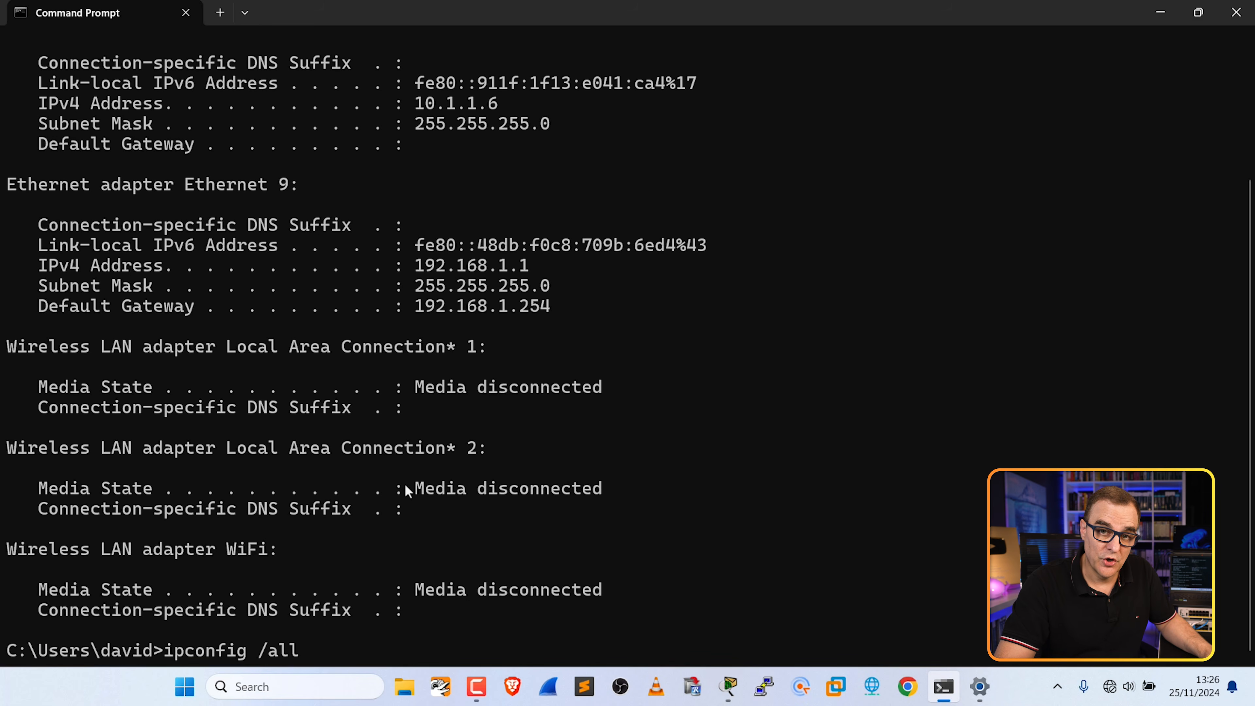
key(Return)
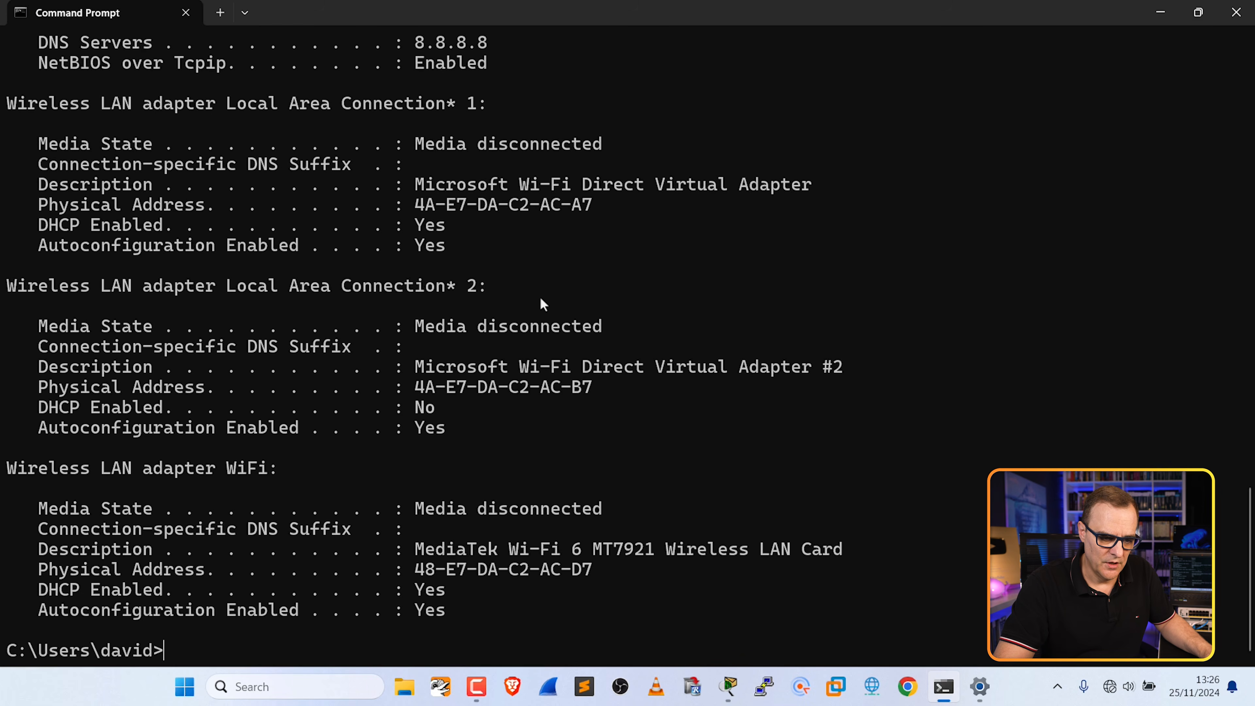
scroll(541, 302, up, 8)
drag(307, 266, 5, 266)
drag(406, 427, 531, 427)
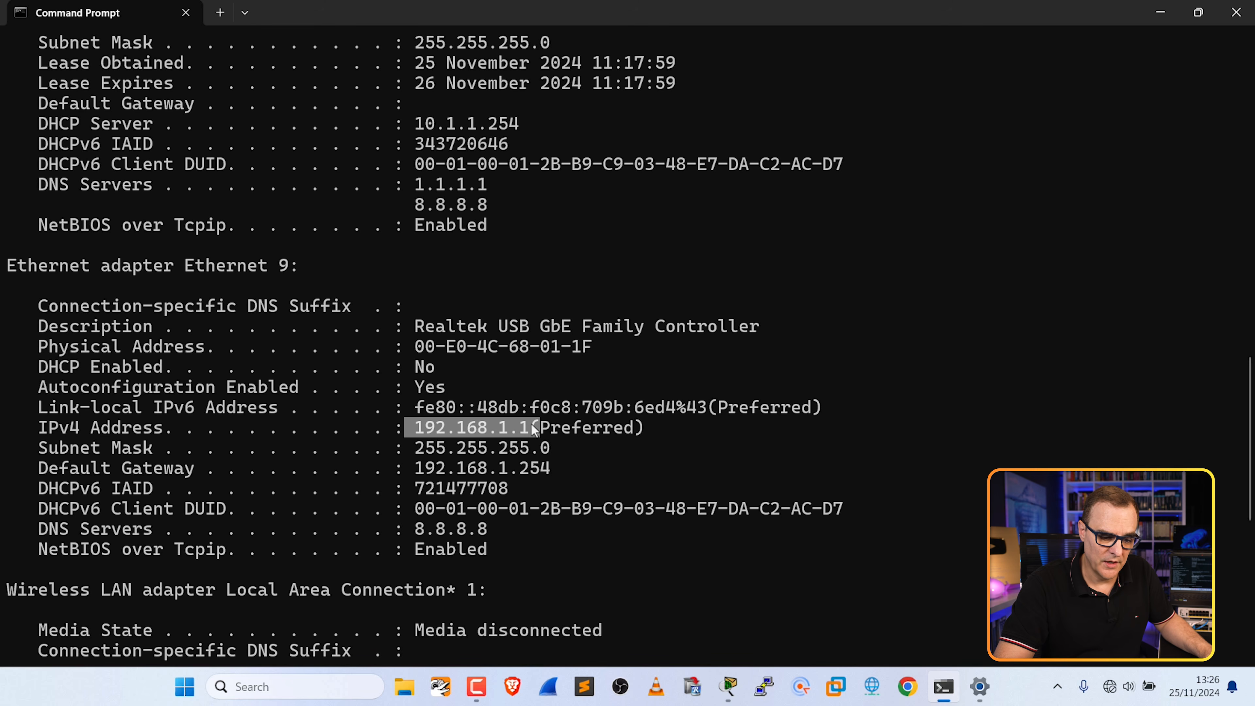
drag(394, 448, 550, 470)
drag(412, 474, 645, 470)
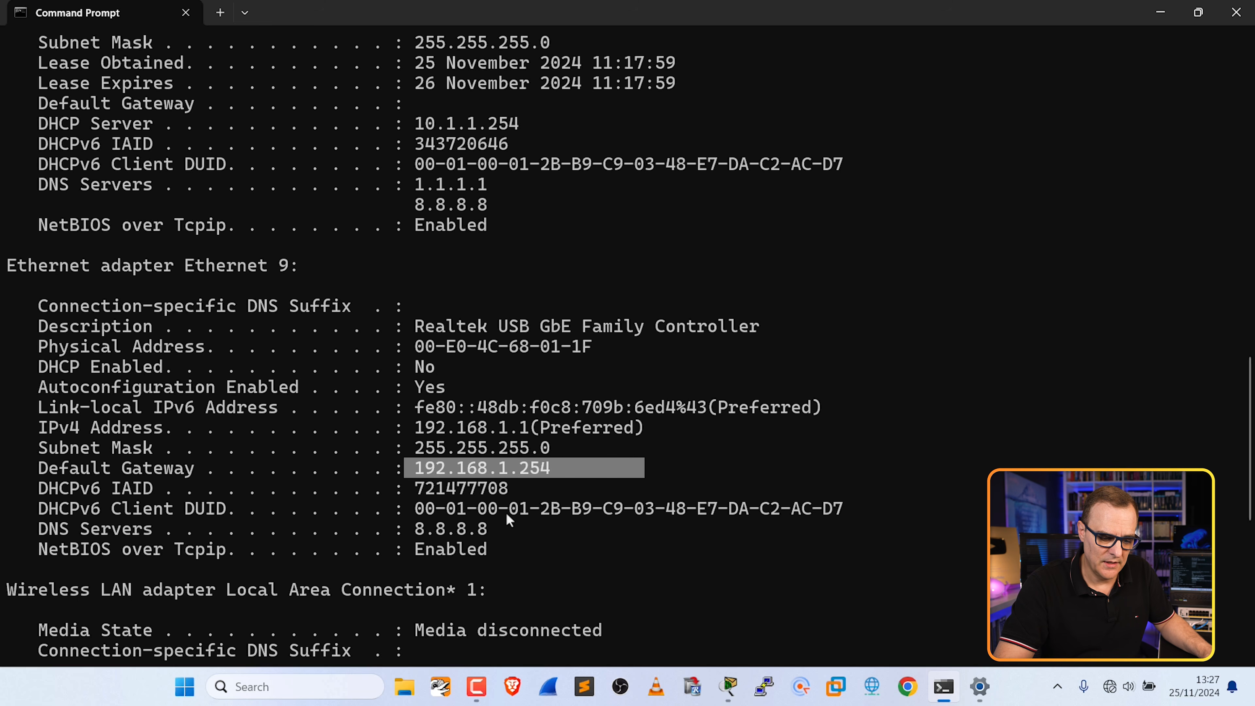
drag(414, 530, 553, 533)
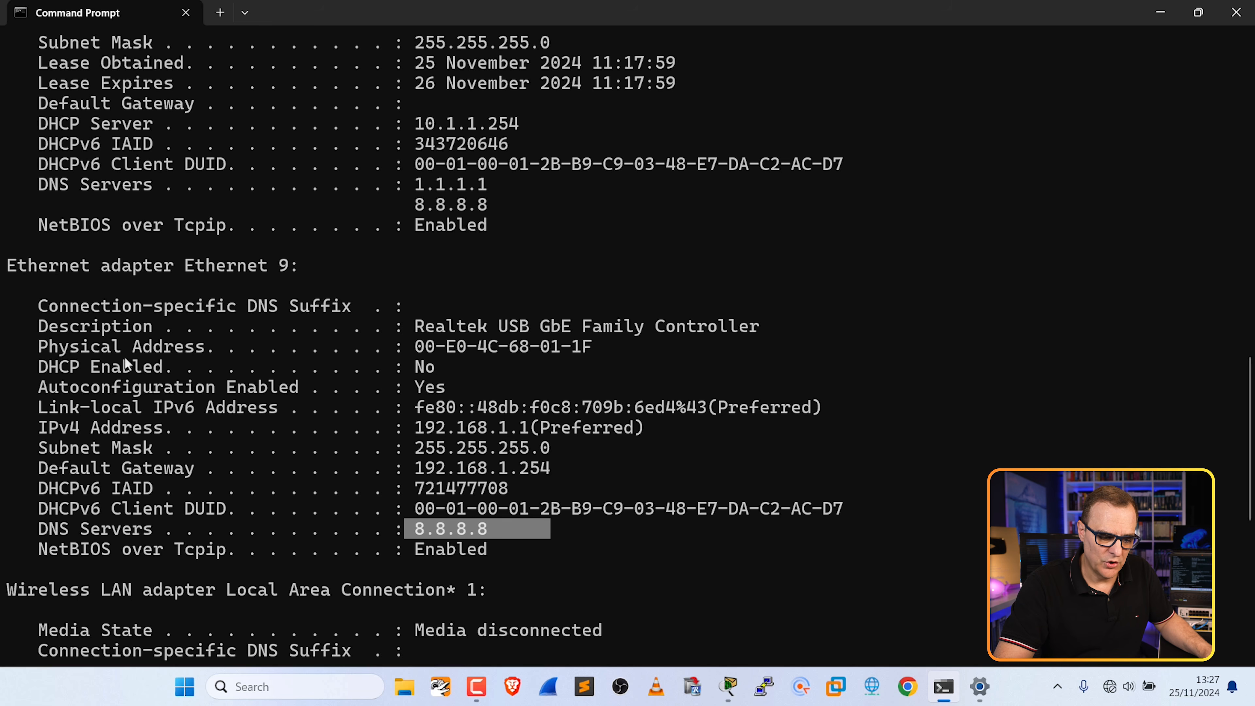
drag(47, 348, 655, 356)
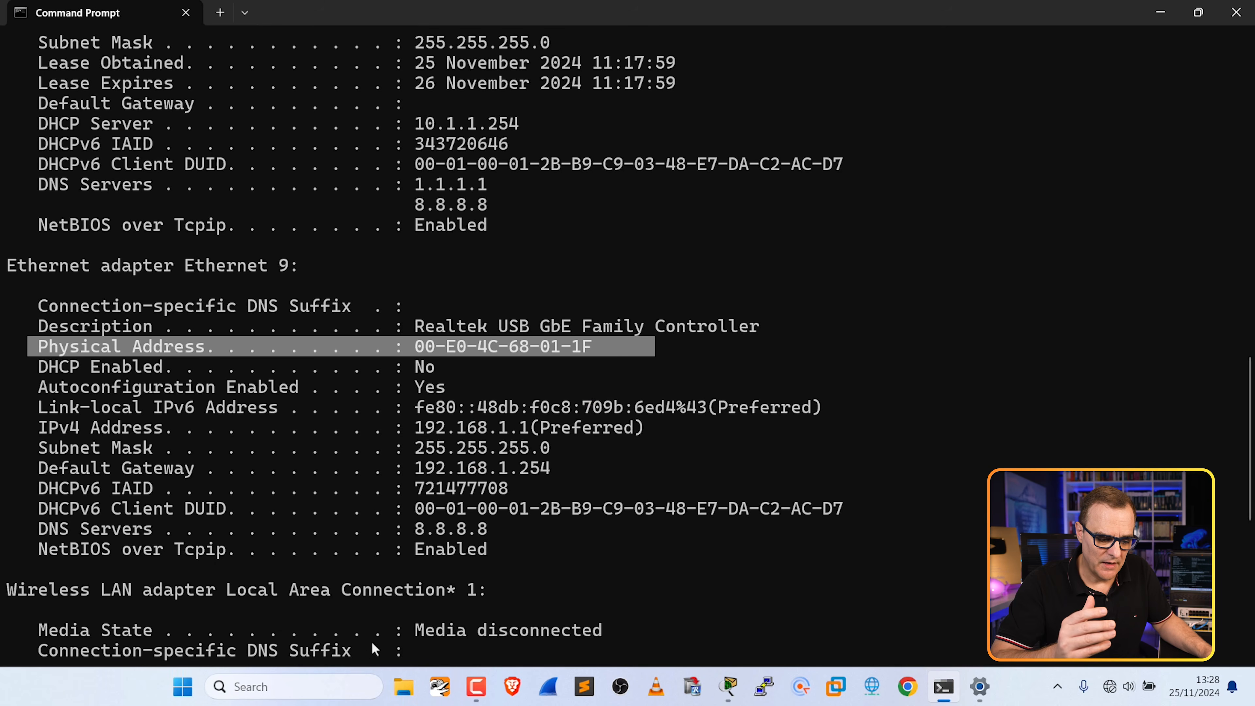
Open Control Panel and go through the Network and Sharing Centre to the list of network adapters
click(272, 688)
text(cont)
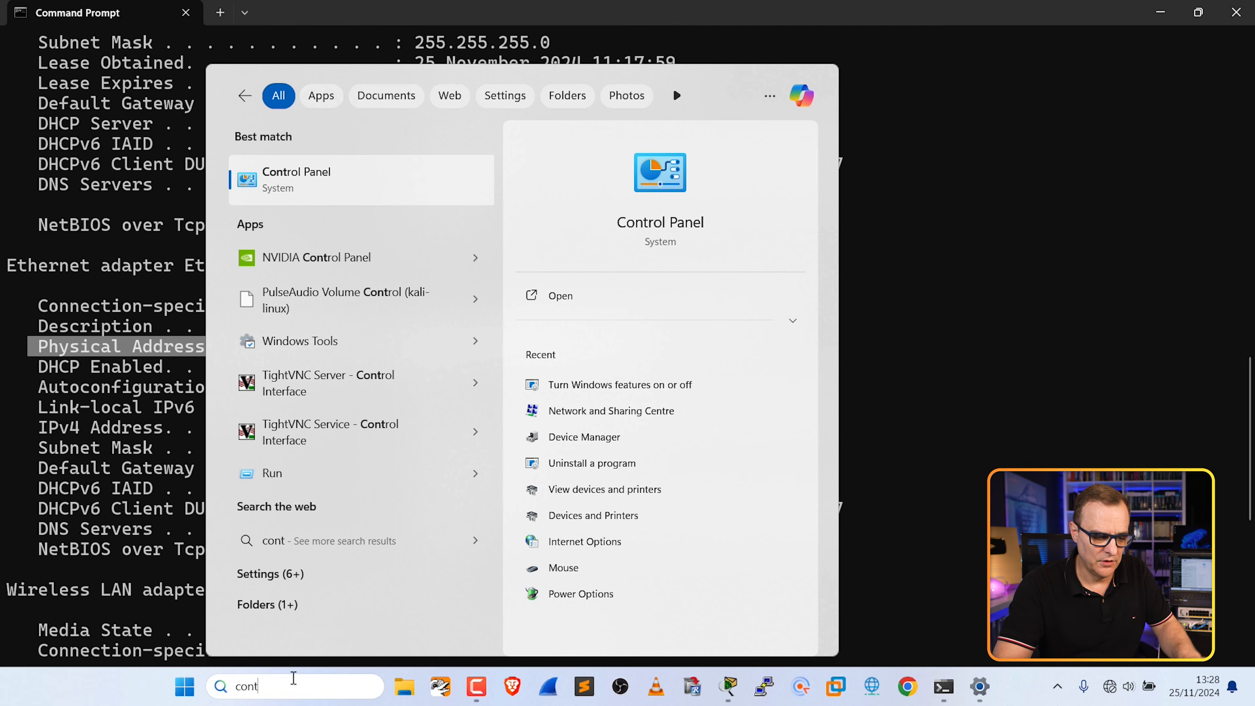
click(339, 191)
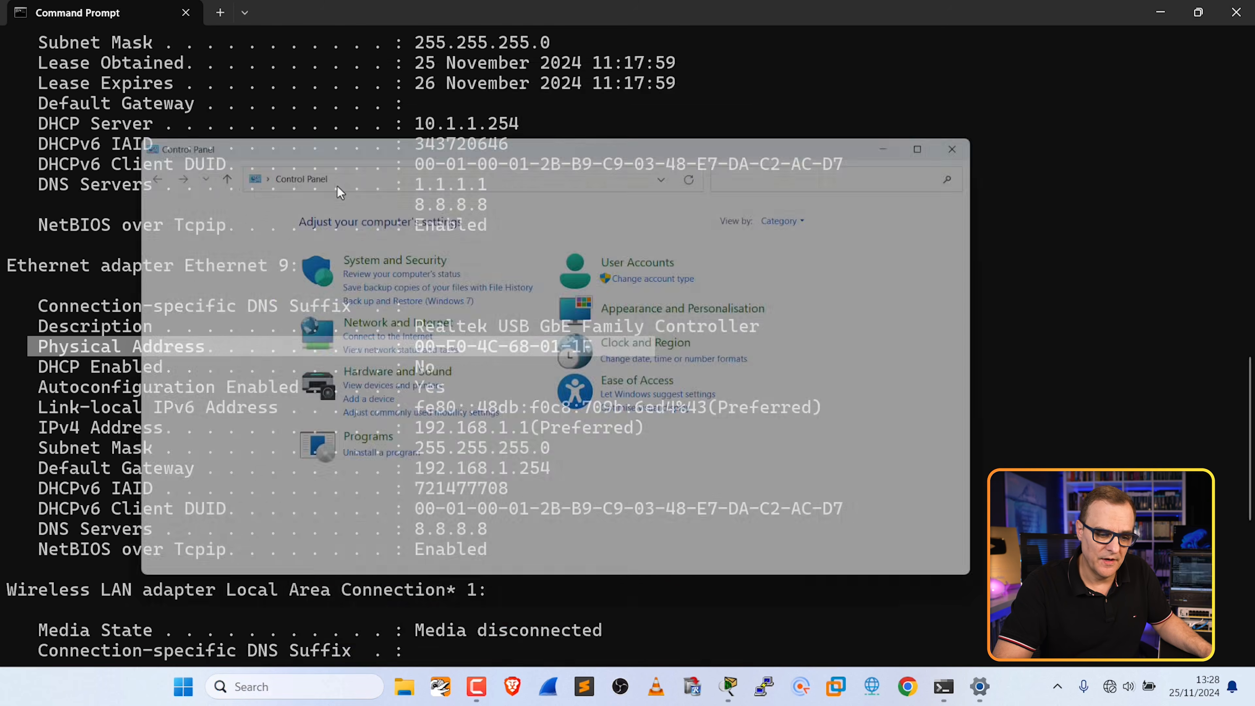
click(391, 322)
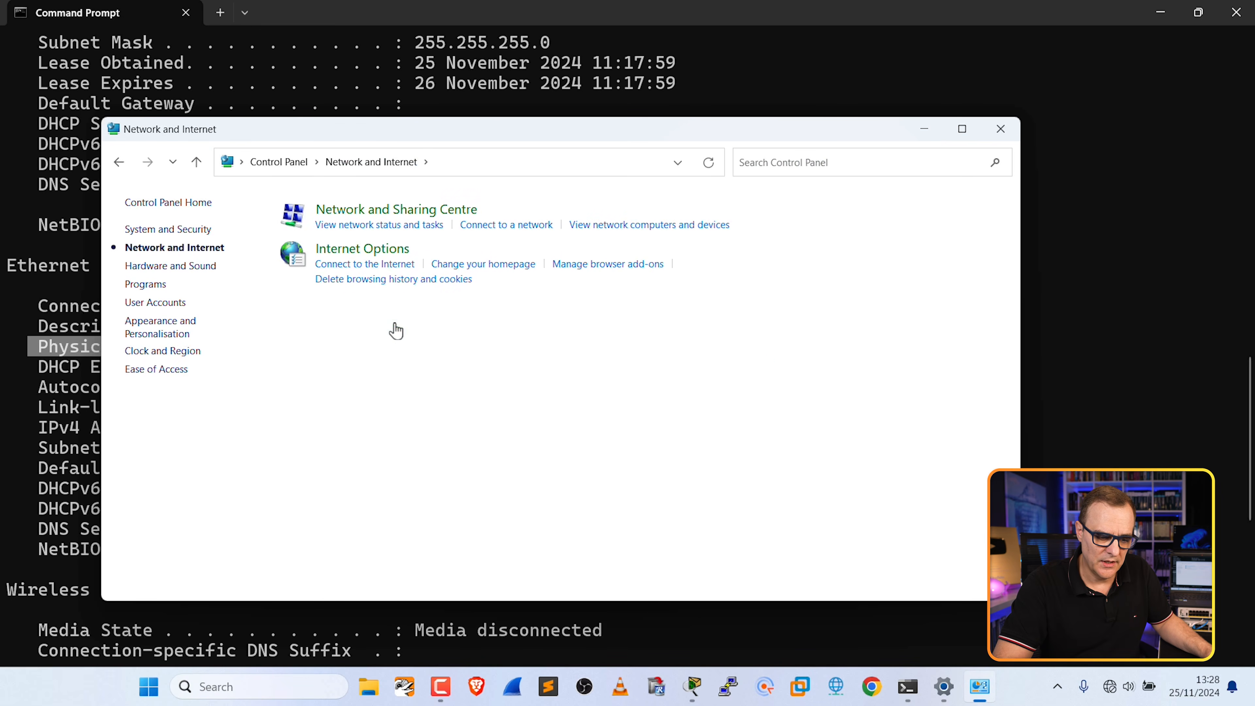
click(395, 224)
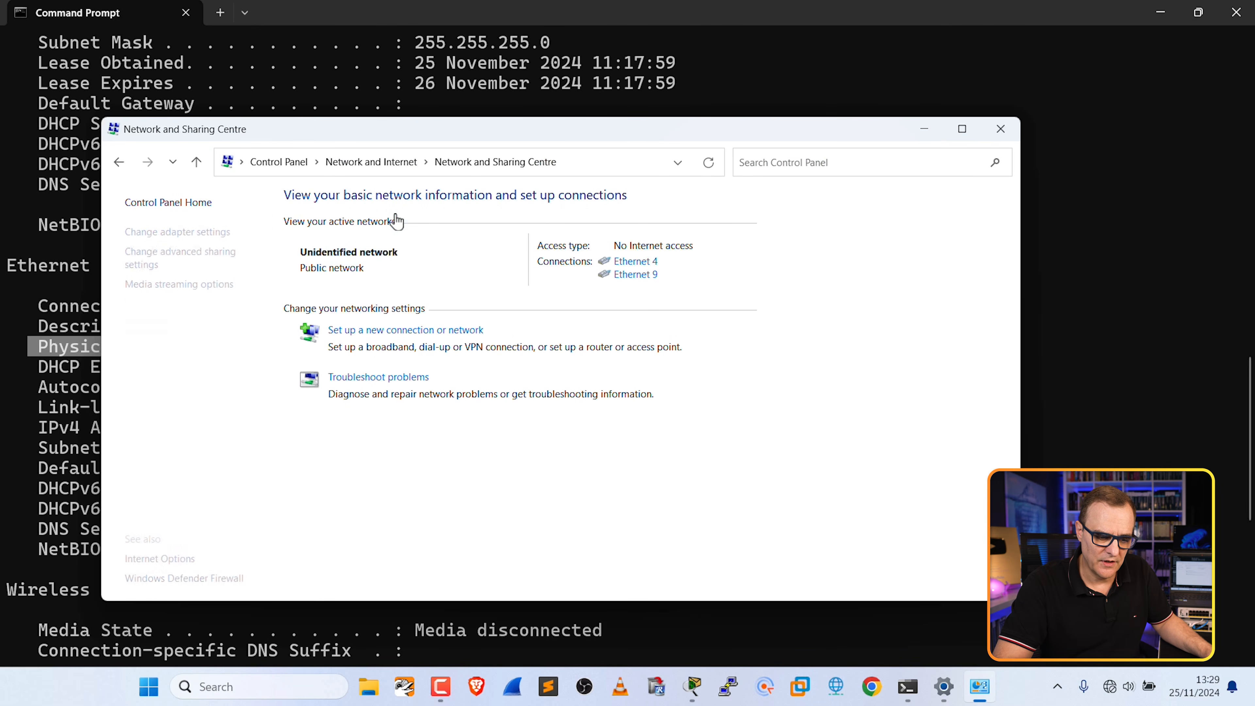
click(197, 232)
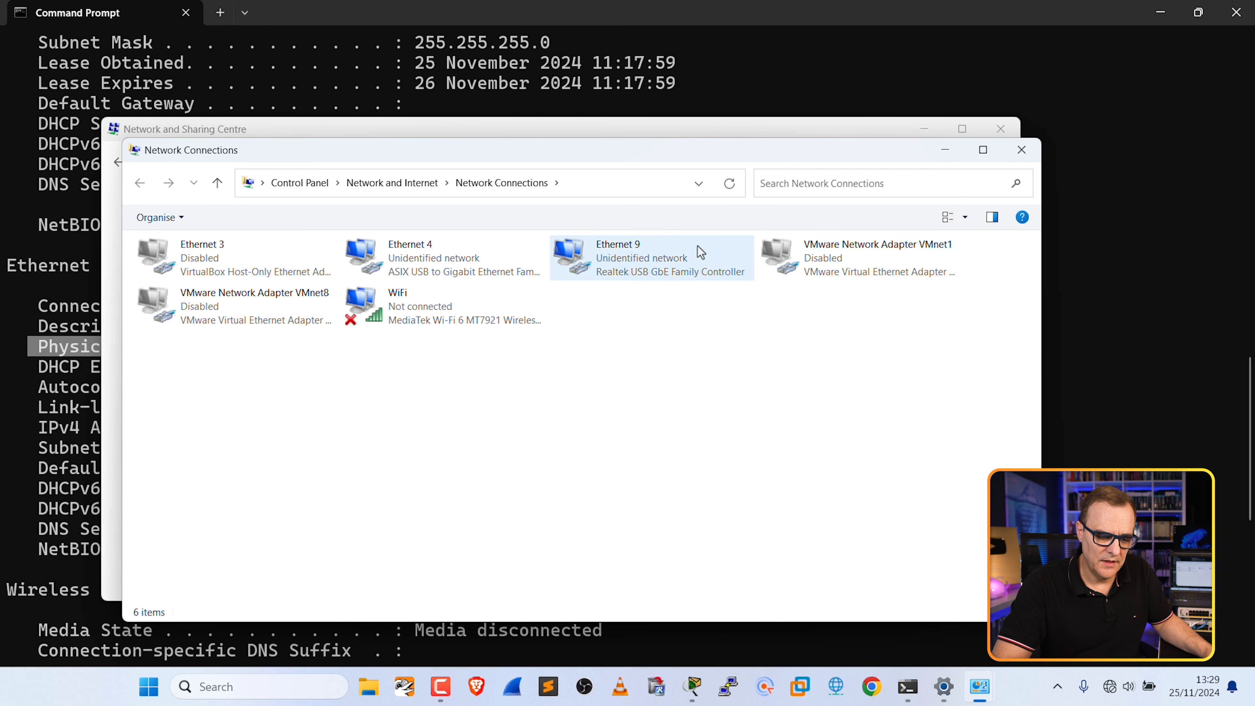
Examine Ethernet 9's network connection details, including its IPv4 and DNS values, and close its status windows
click(659, 263)
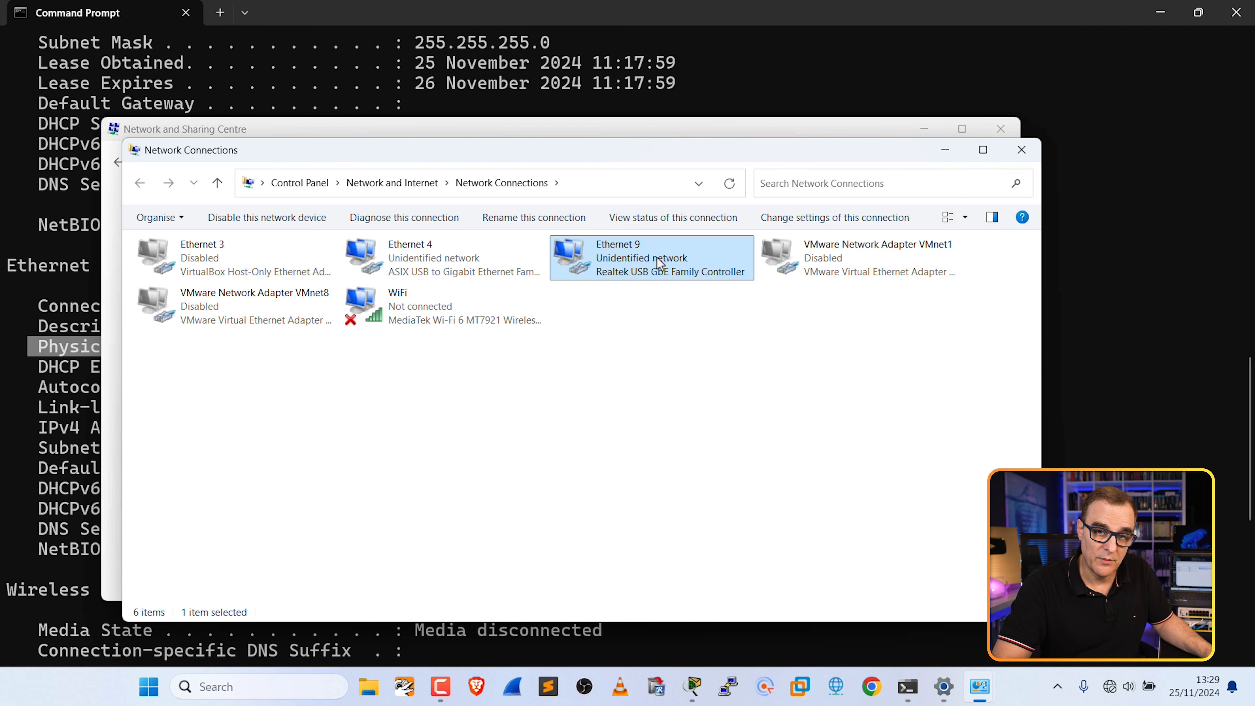
double_click(659, 264)
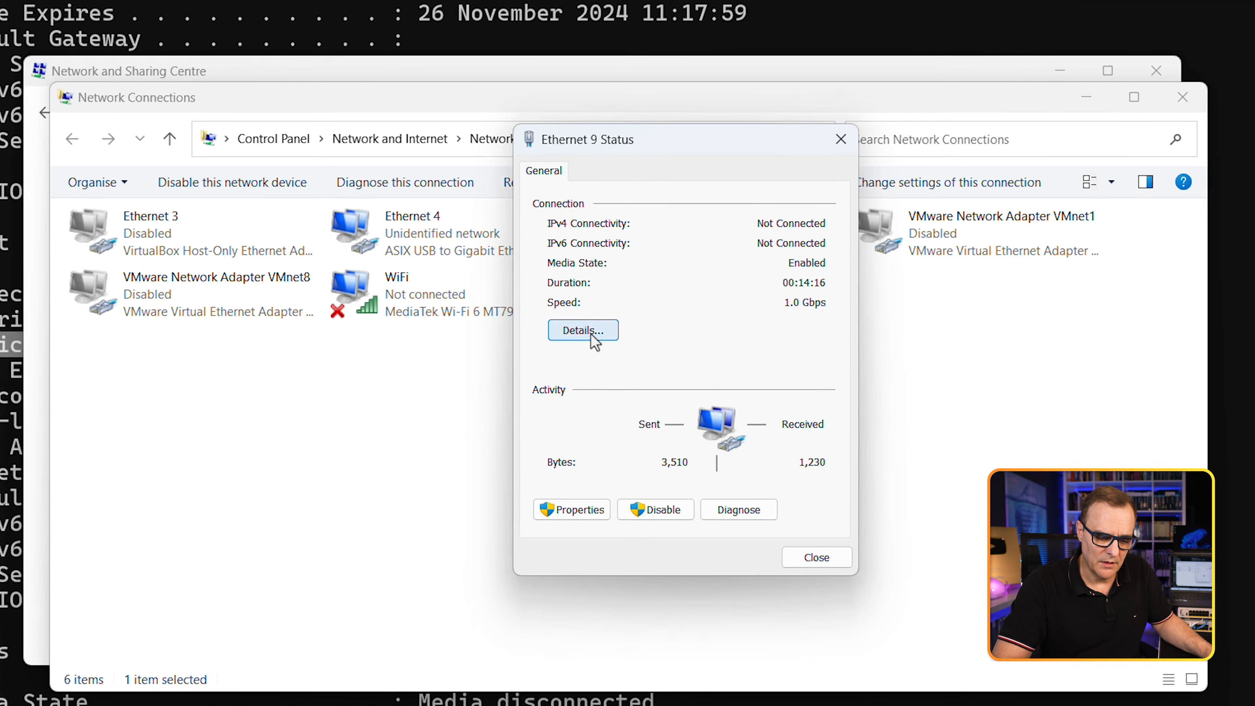
click(590, 333)
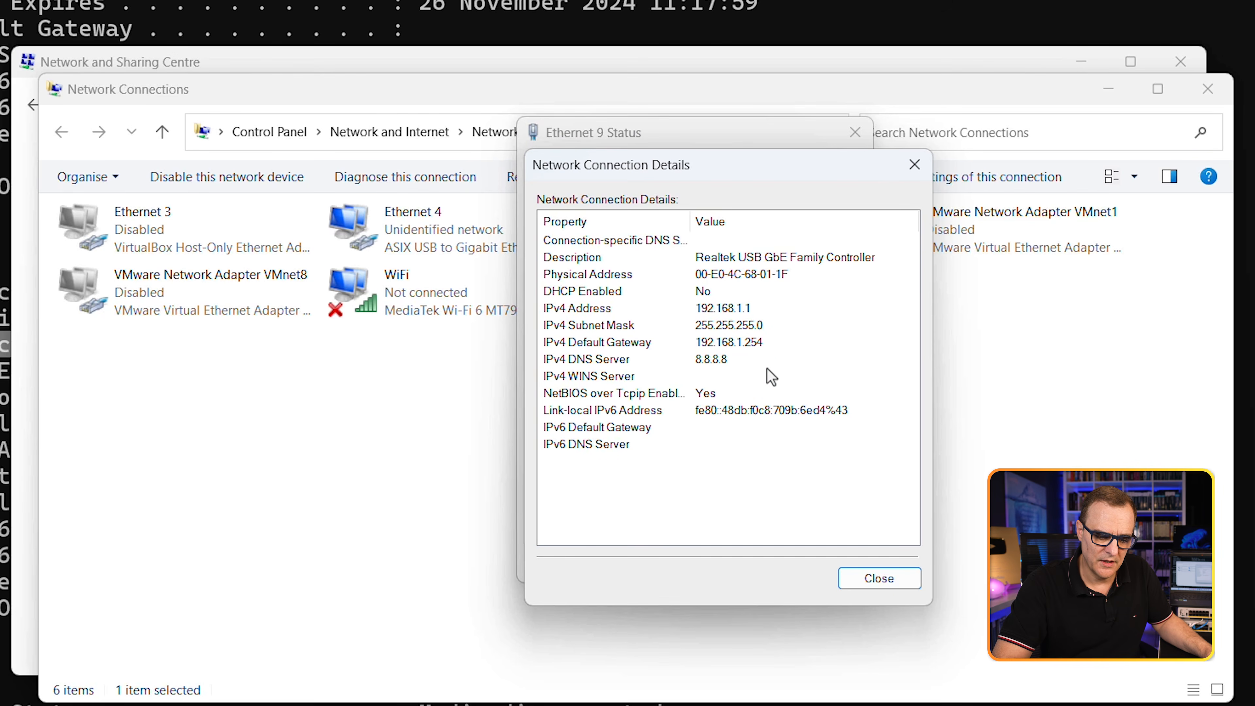
click(915, 165)
click(855, 132)
Examine Ethernet 4's network connection details, then close its status windows and the list of network connections
click(488, 245)
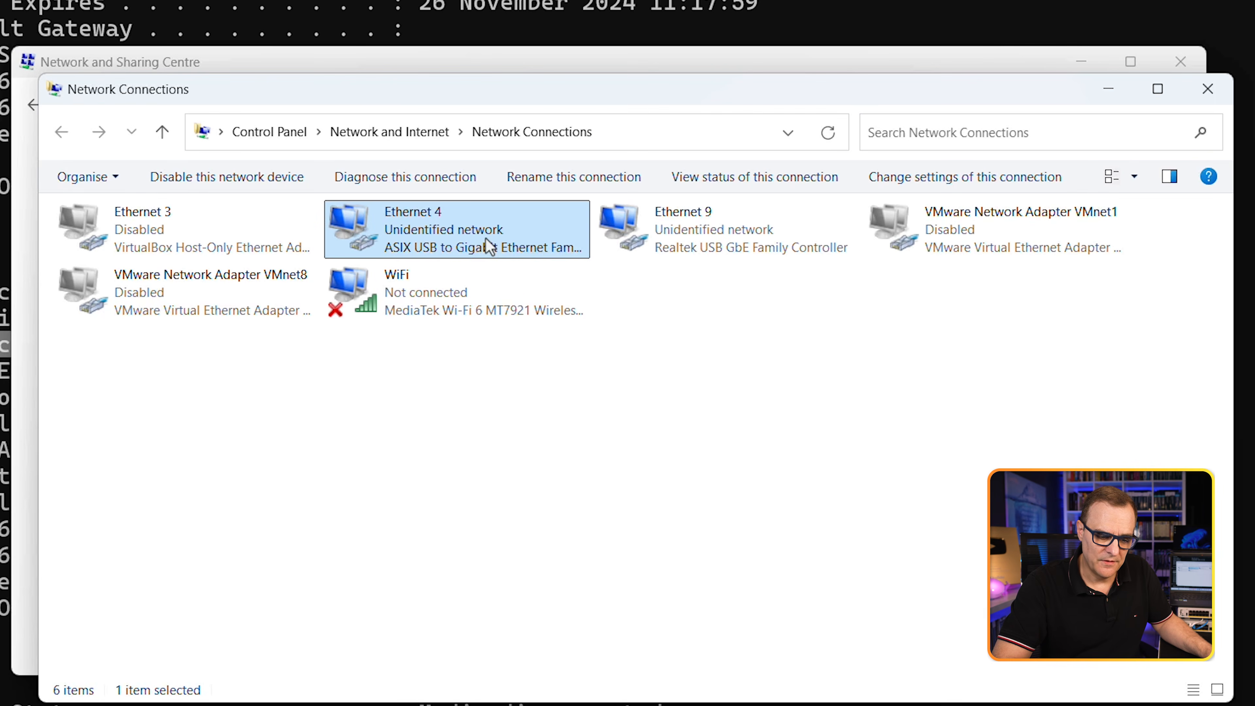
double_click(488, 245)
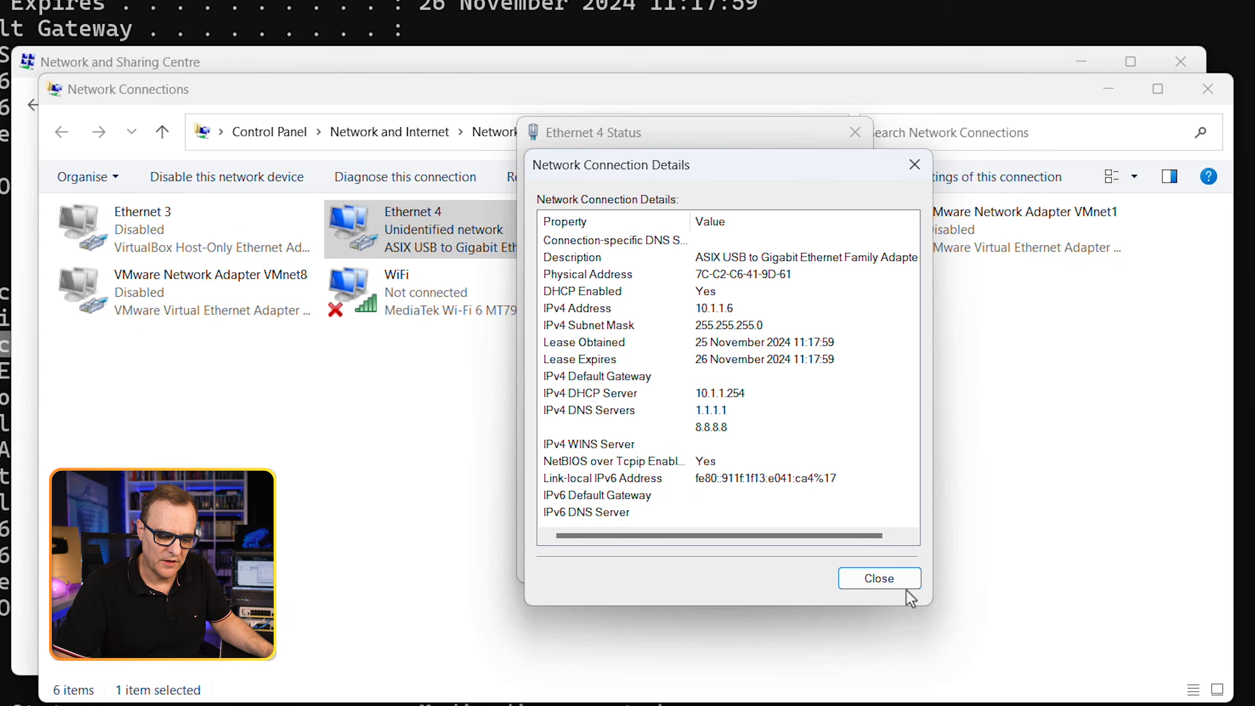
click(884, 583)
click(829, 563)
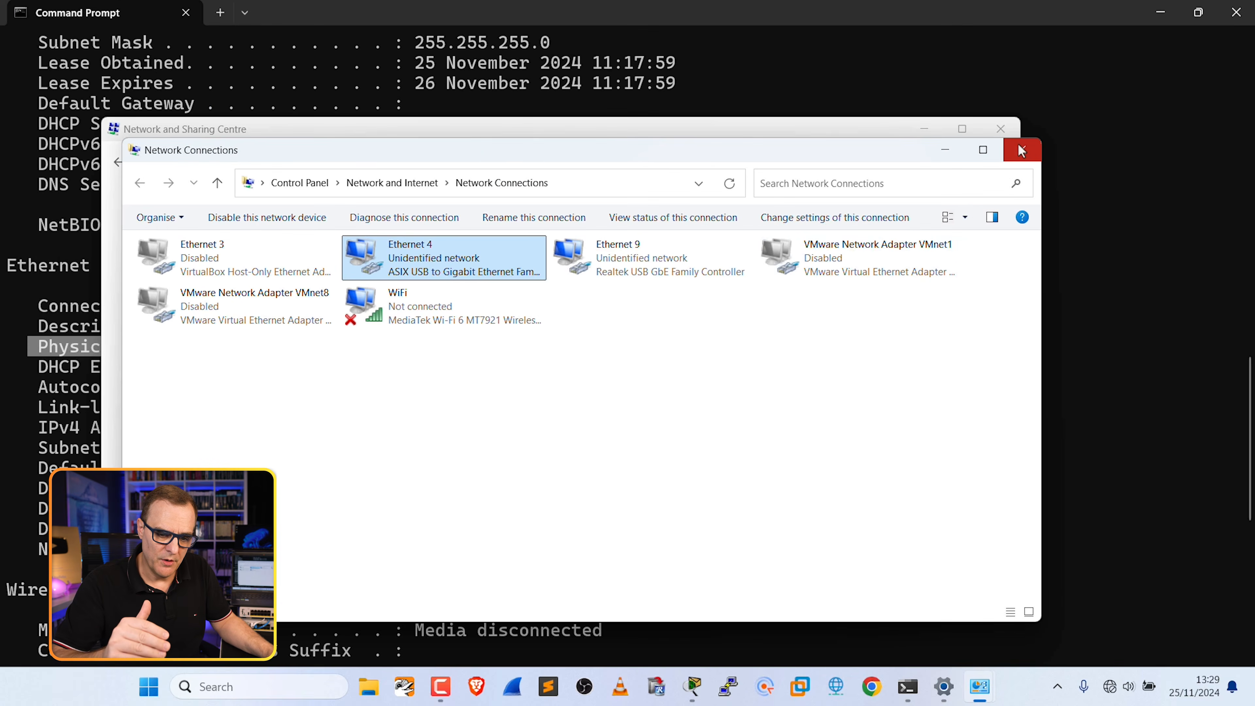
click(1021, 150)
Switch to Packet Tracer and give Laptop1's FastEthernet0 the IPv4 address 192.168.1.1 with subnet mask 255.255.255.0
click(1160, 12)
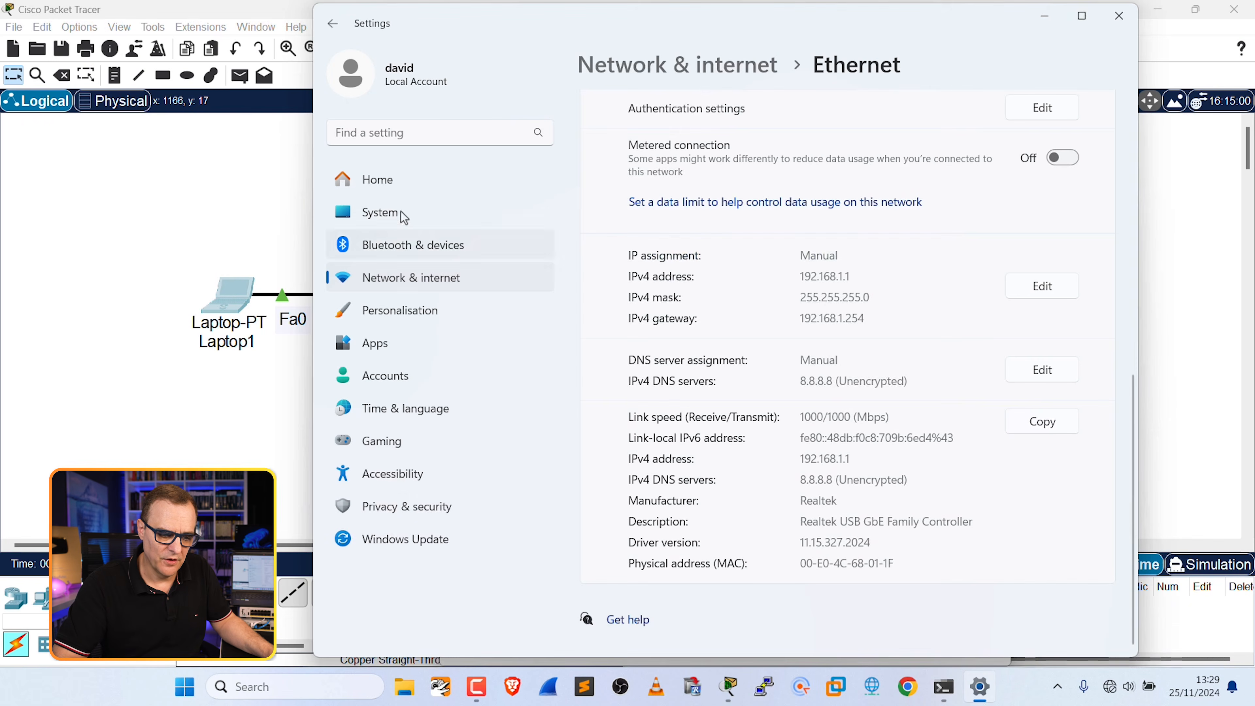
click(154, 219)
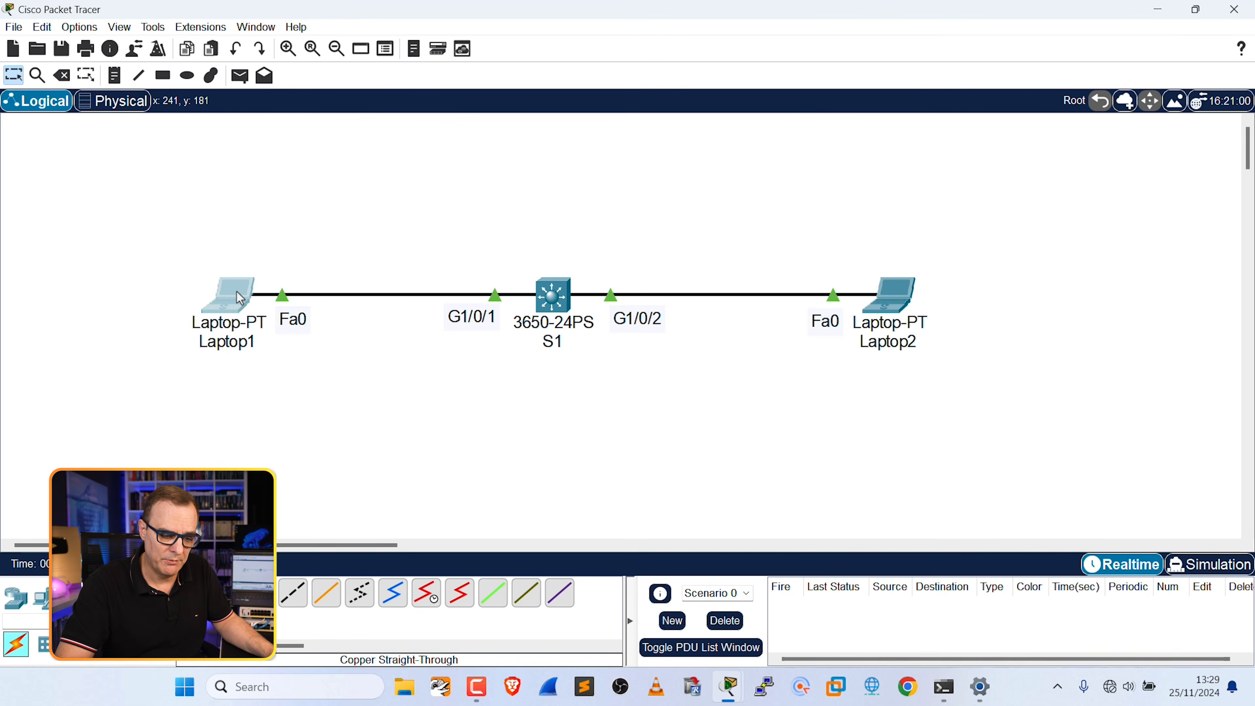
click(240, 298)
click(870, 289)
text(192.168.1.1)
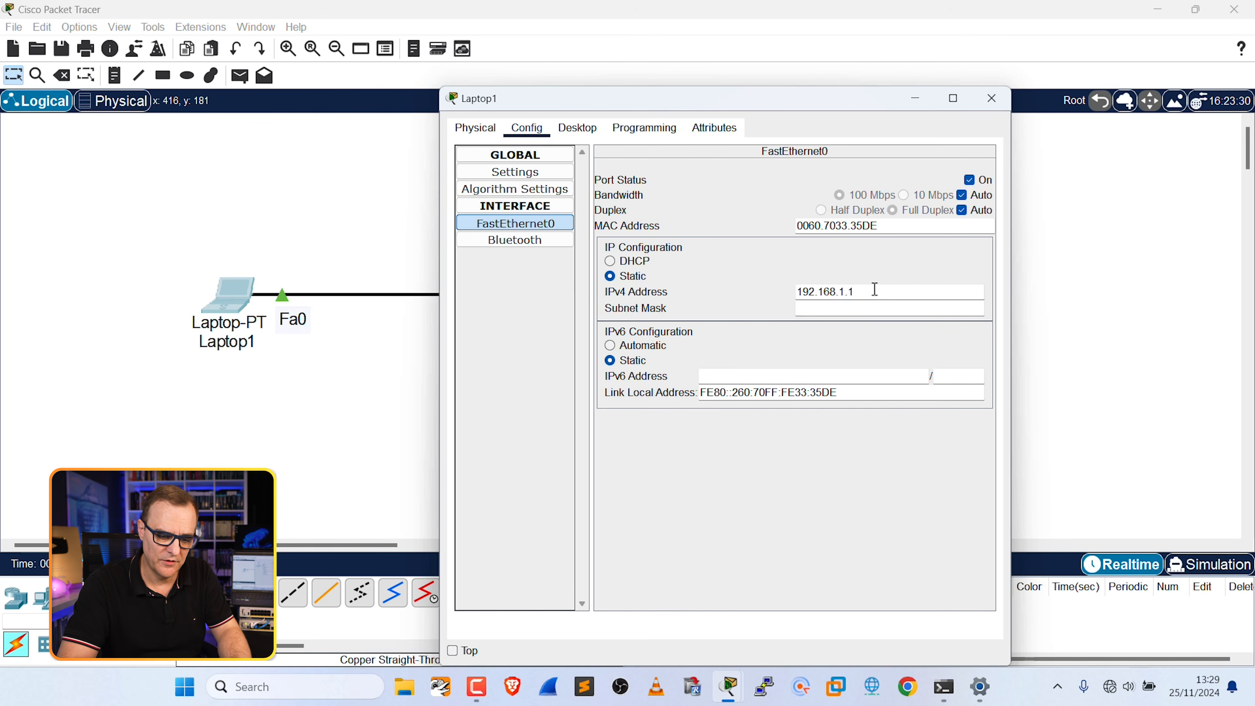
key(Tab)
click(898, 308)
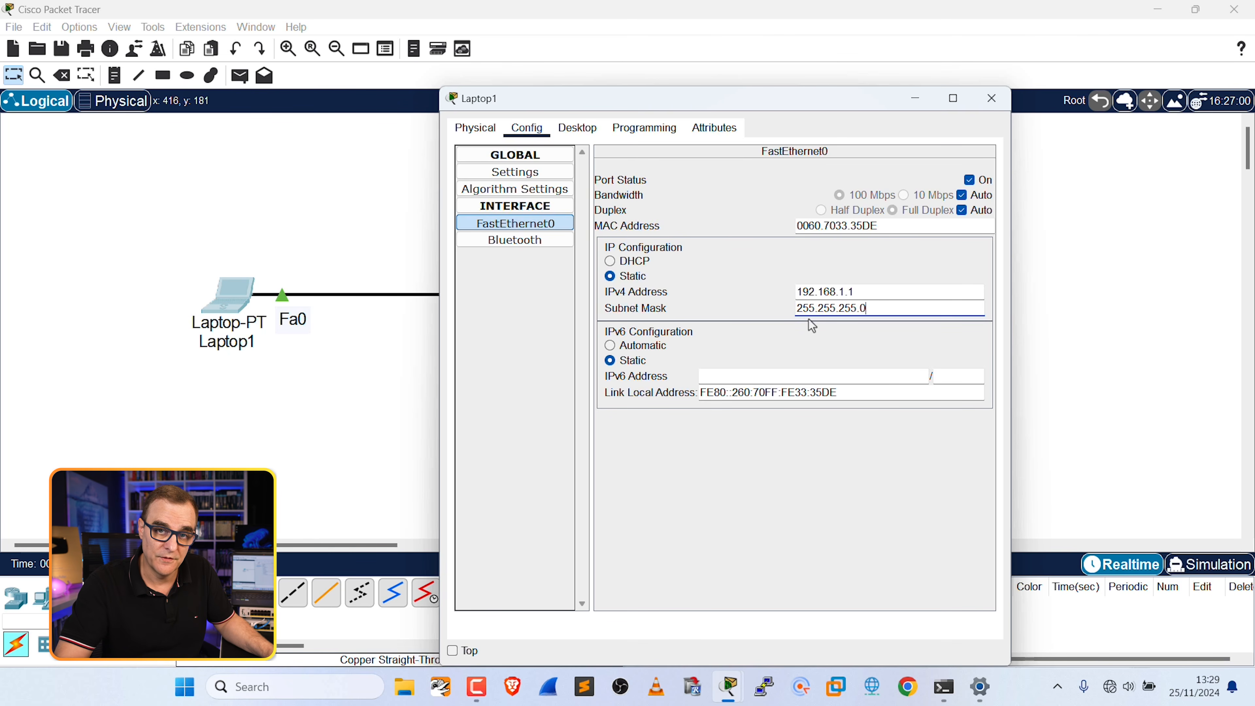
Set the MAC address of Laptop1's FastEthernet0 to 0001.1111.1111
drag(880, 228, 720, 227)
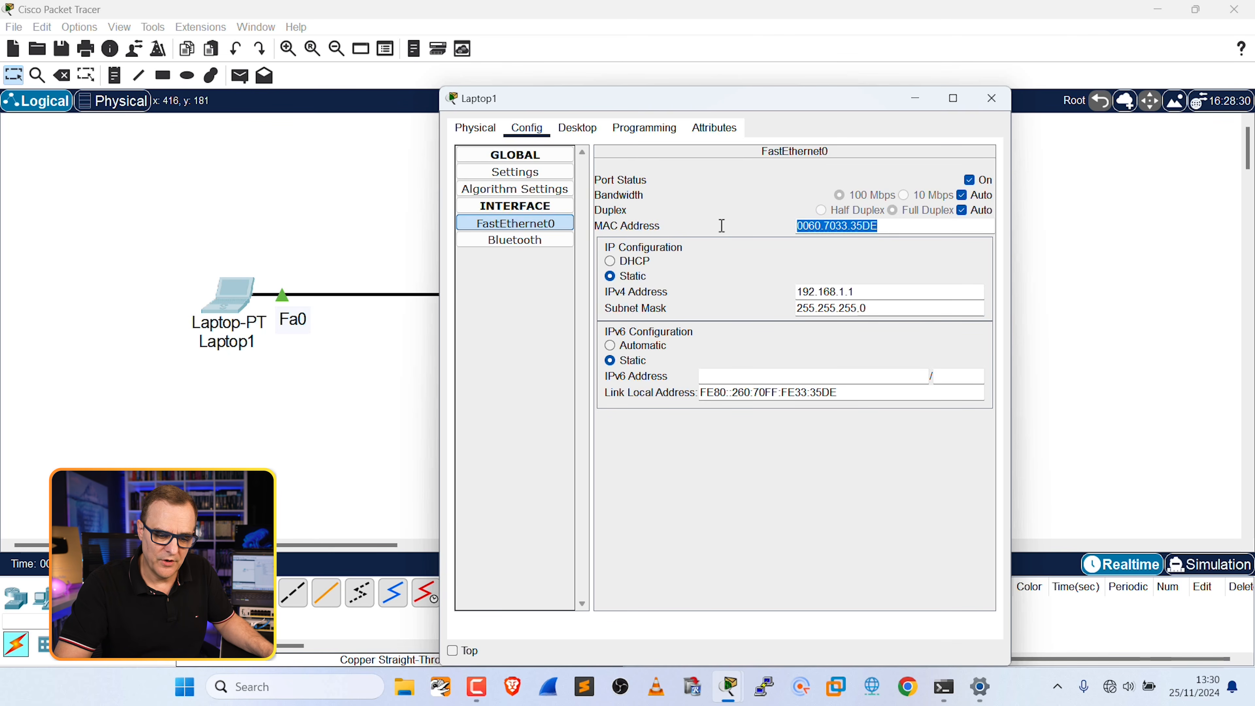
text(00)
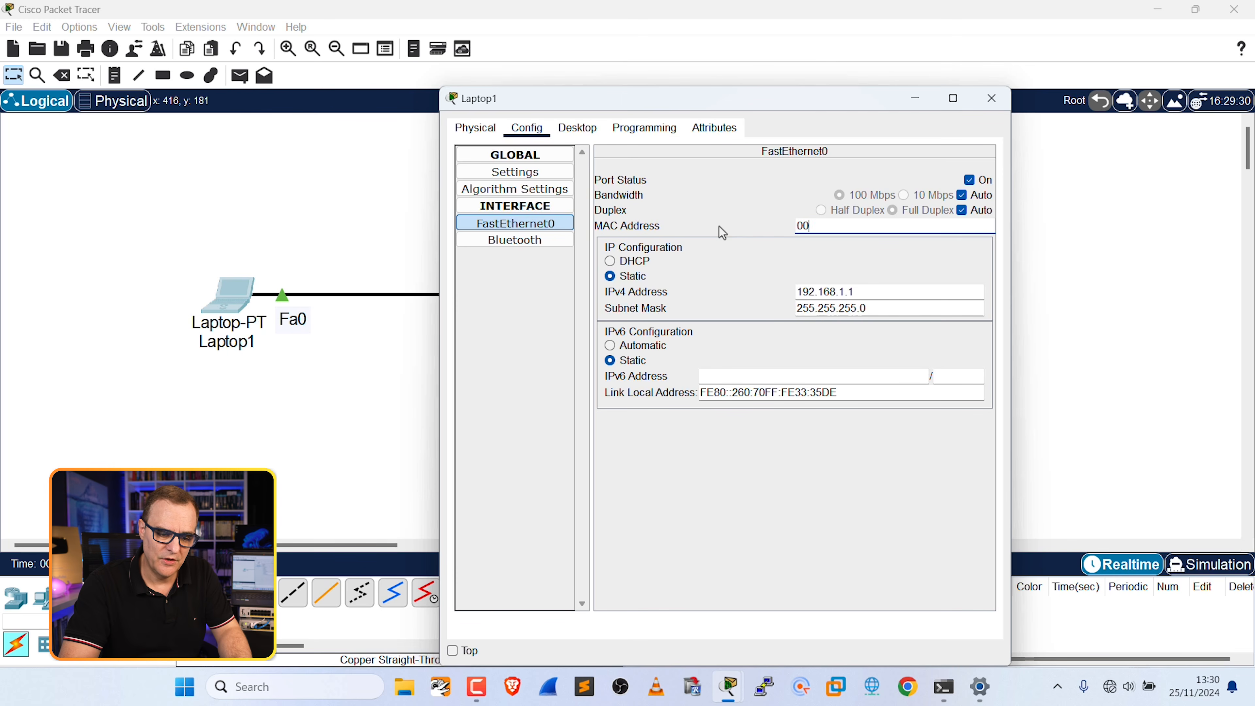
text(01.1111)
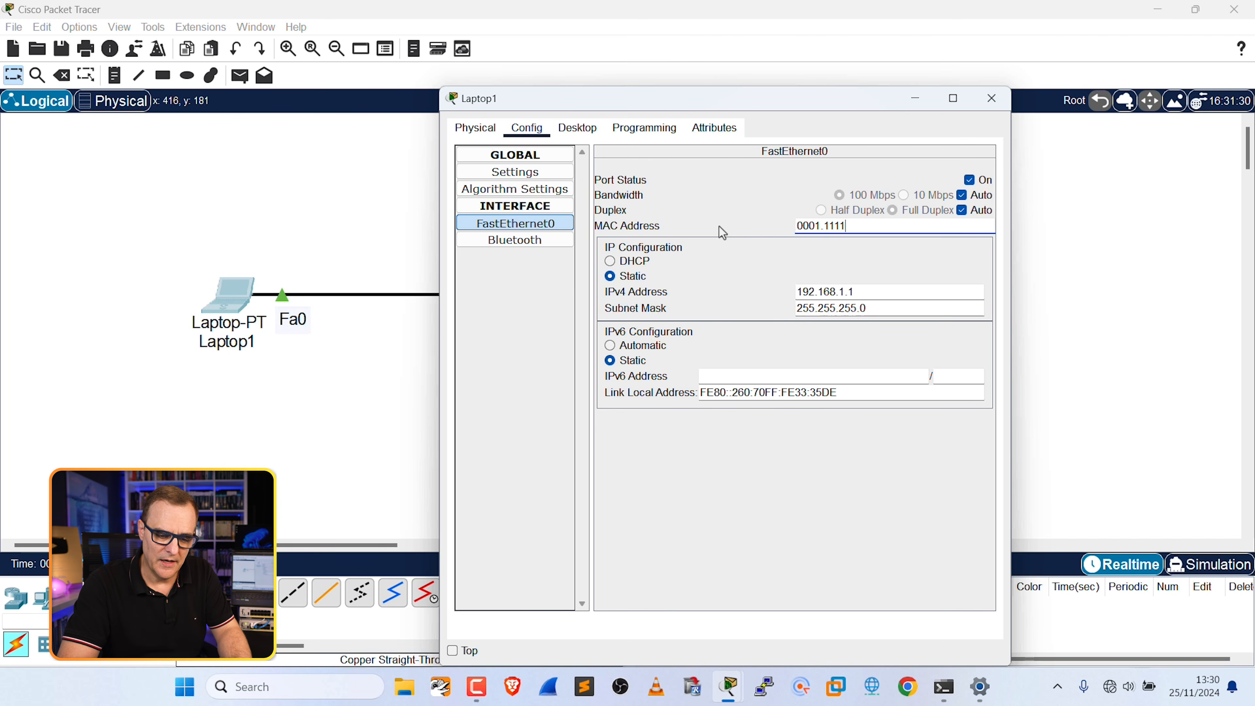
text(.1111)
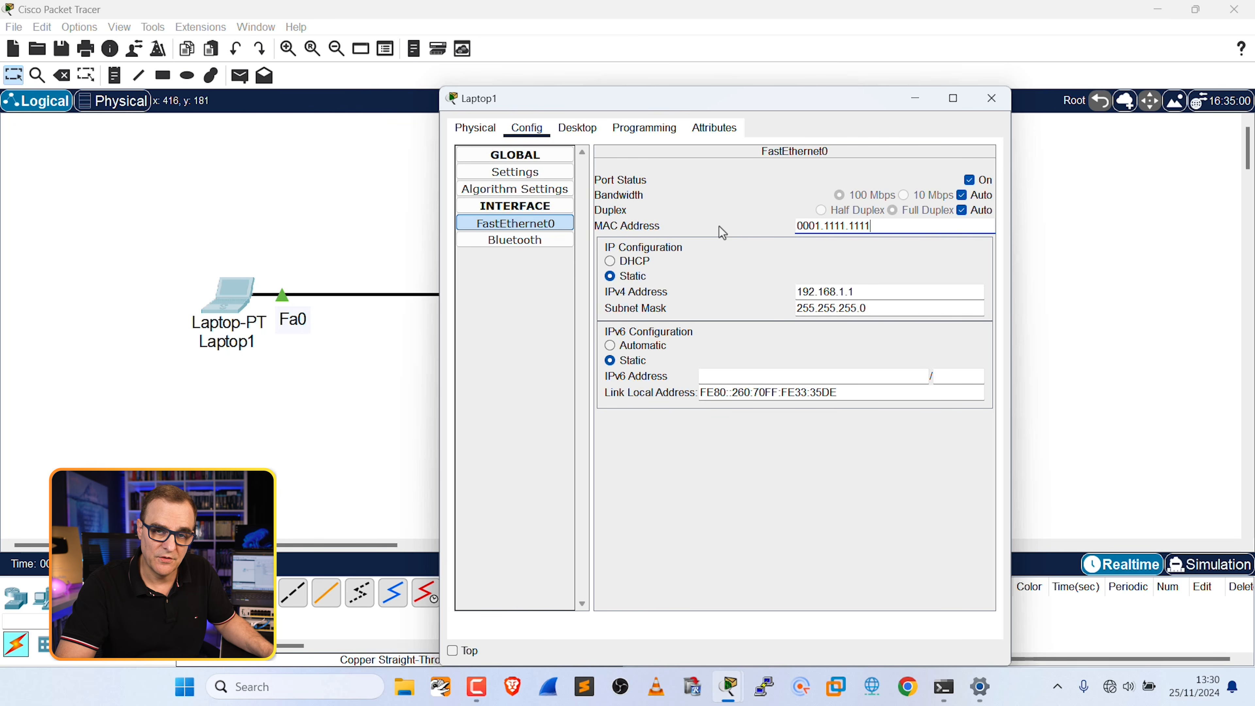
click(886, 237)
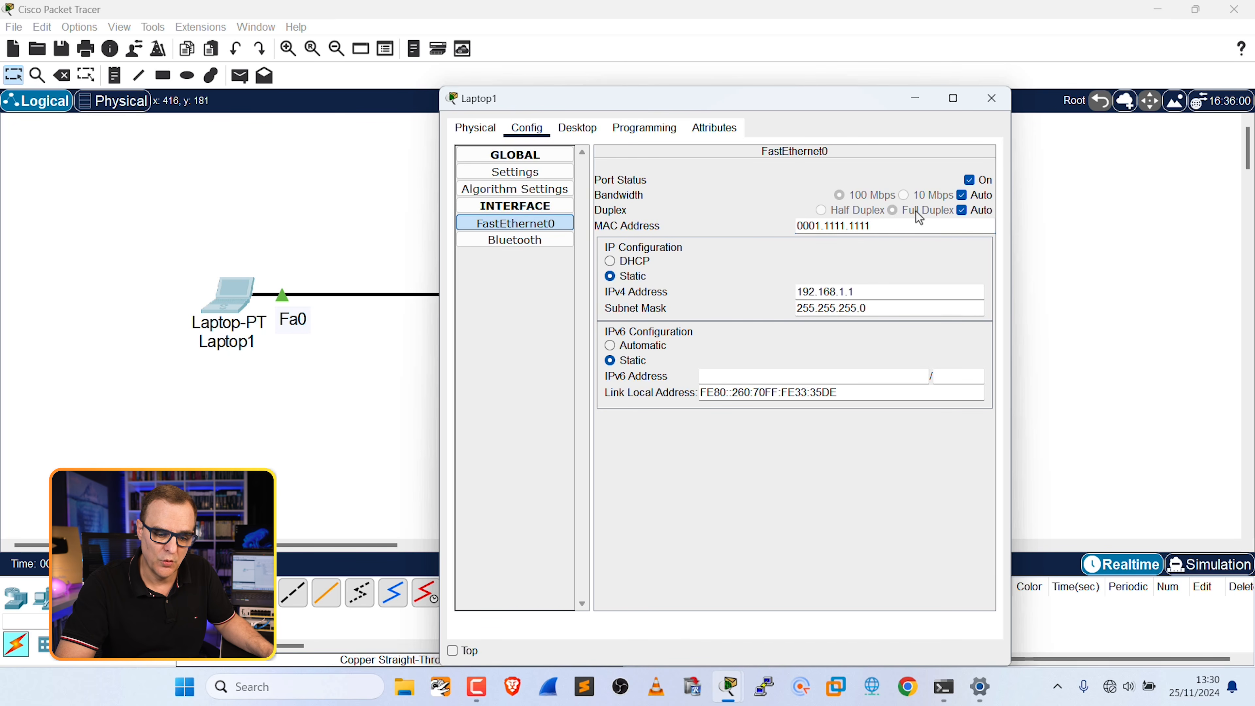
Compare Laptop1's MAC address with the Ethernet adapter details in Windows Settings
drag(899, 223, 778, 222)
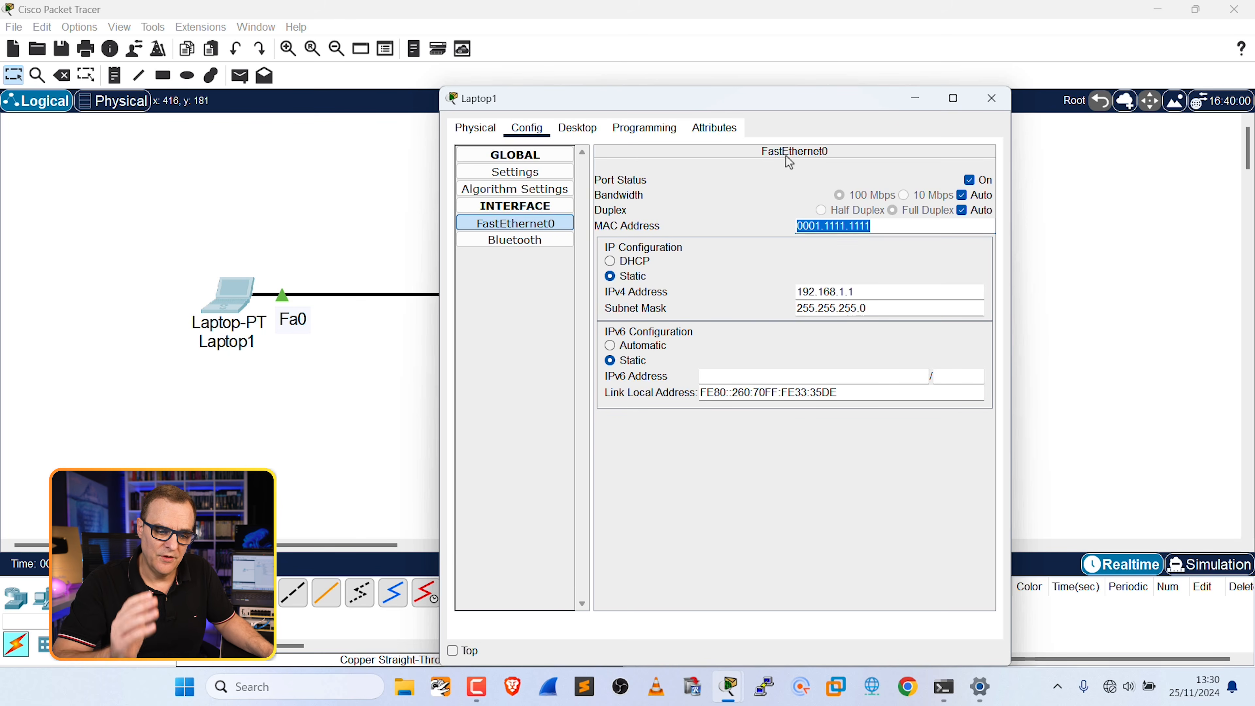
drag(757, 101, 717, 73)
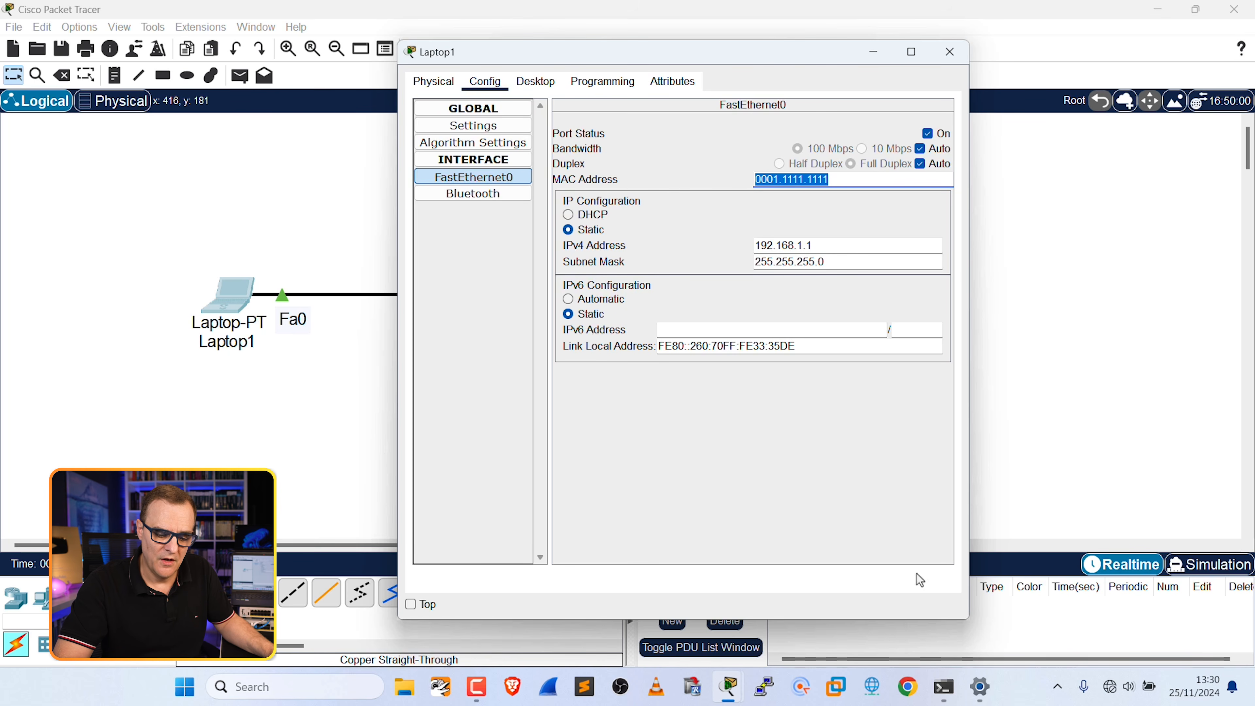
mouse_move(979, 700)
click(972, 621)
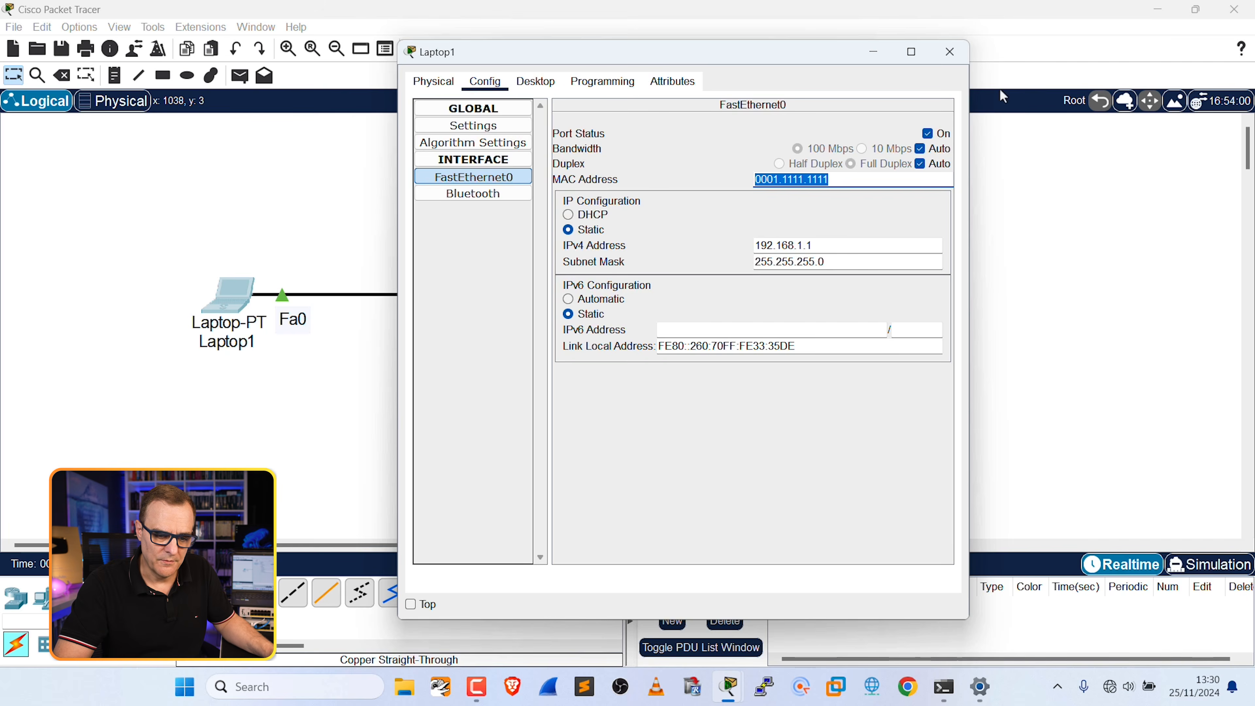
Open the Command Prompt on Laptop1's desktop
click(535, 82)
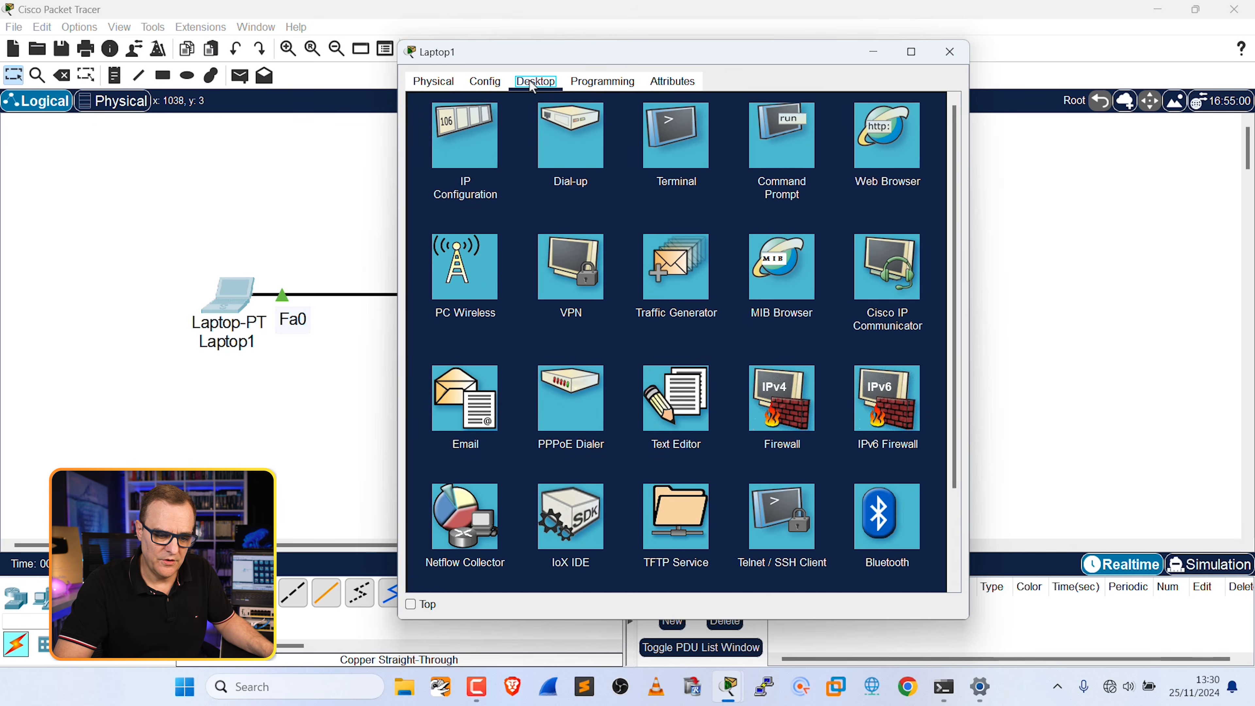
click(770, 136)
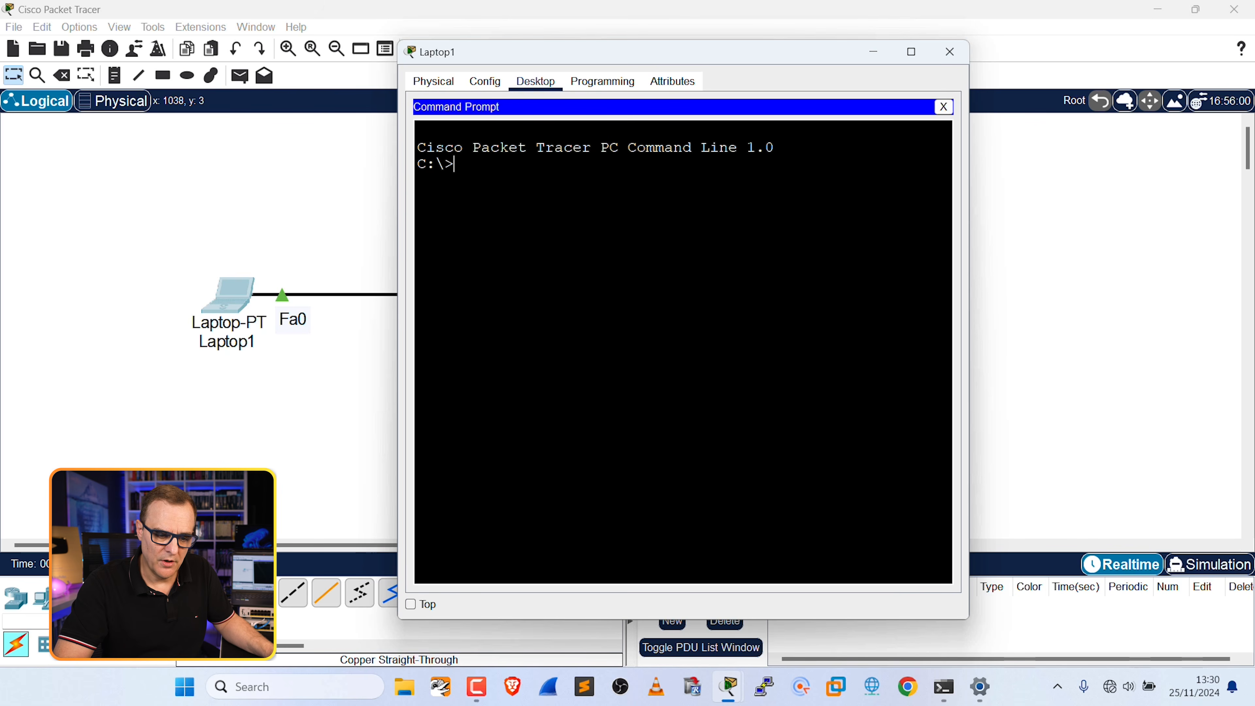
Search Windows for cmd, open its Command Prompt for comparison and close it again
click(337, 685)
text(cmd)
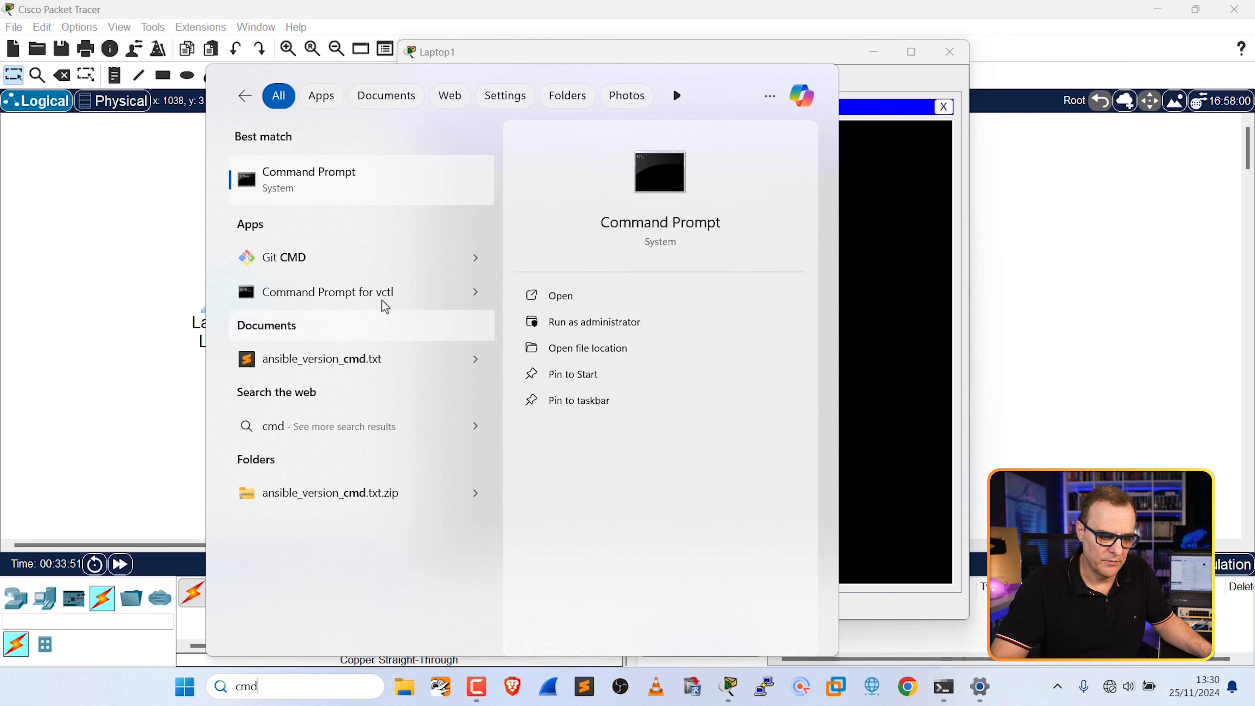
click(340, 187)
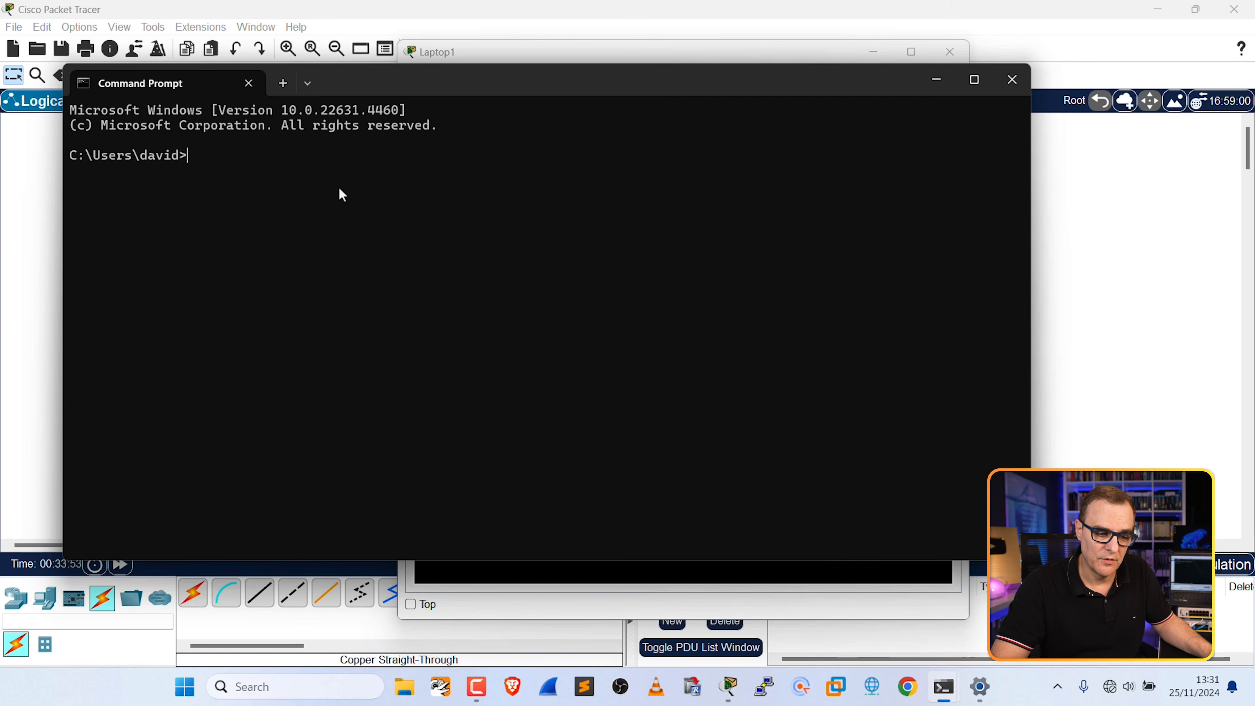
click(1012, 81)
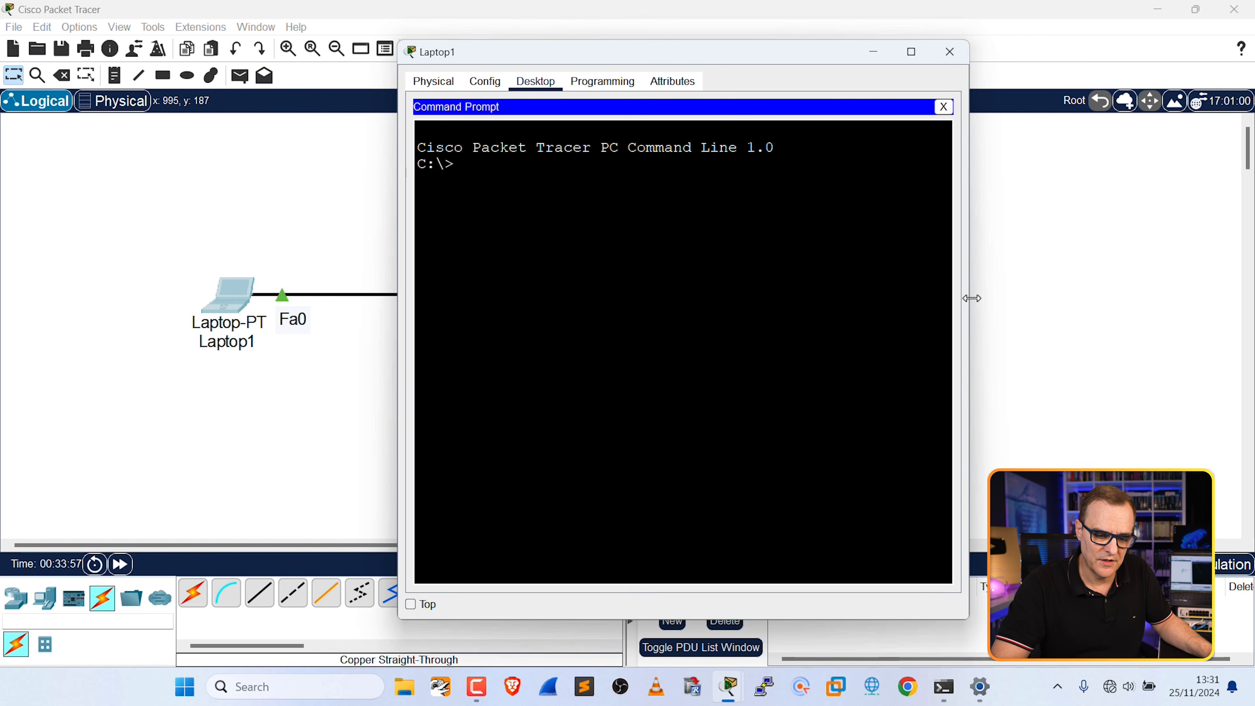
Widen Laptop1's window, run ipconfig and check FastEthernet0's IPv4 address, subnet mask and default gateway
drag(972, 298, 1163, 298)
text(ipconfig)
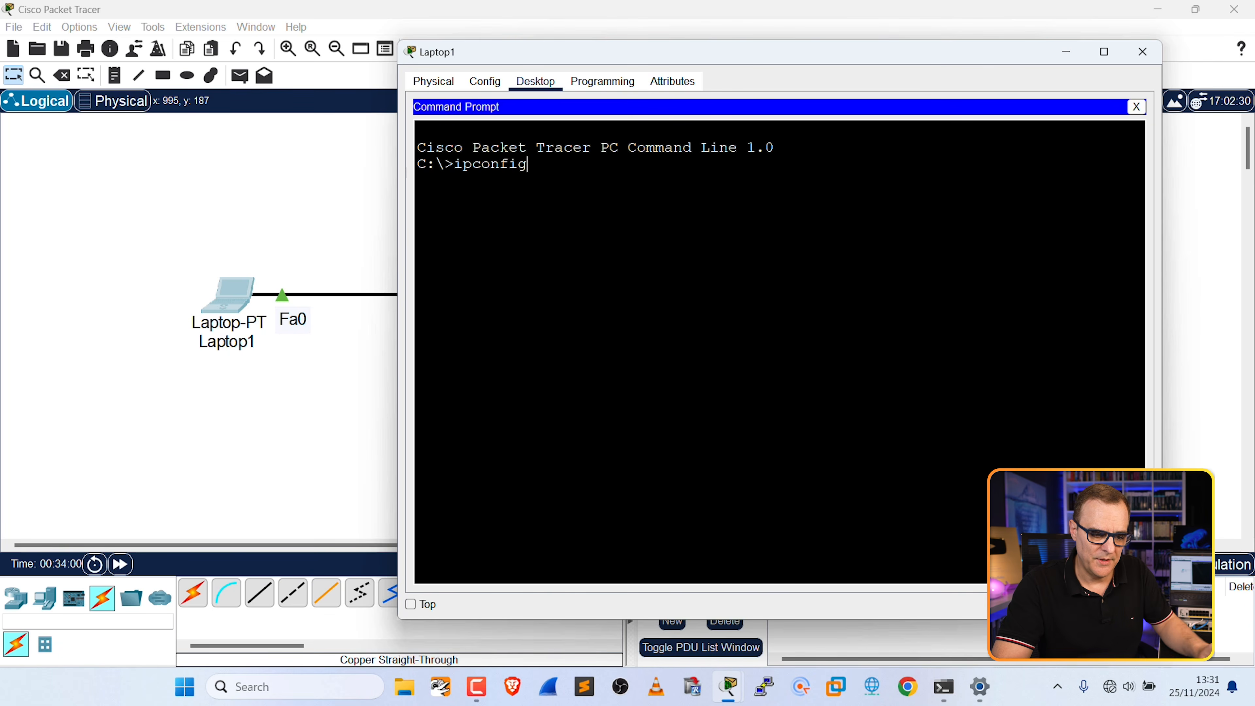
key(Return)
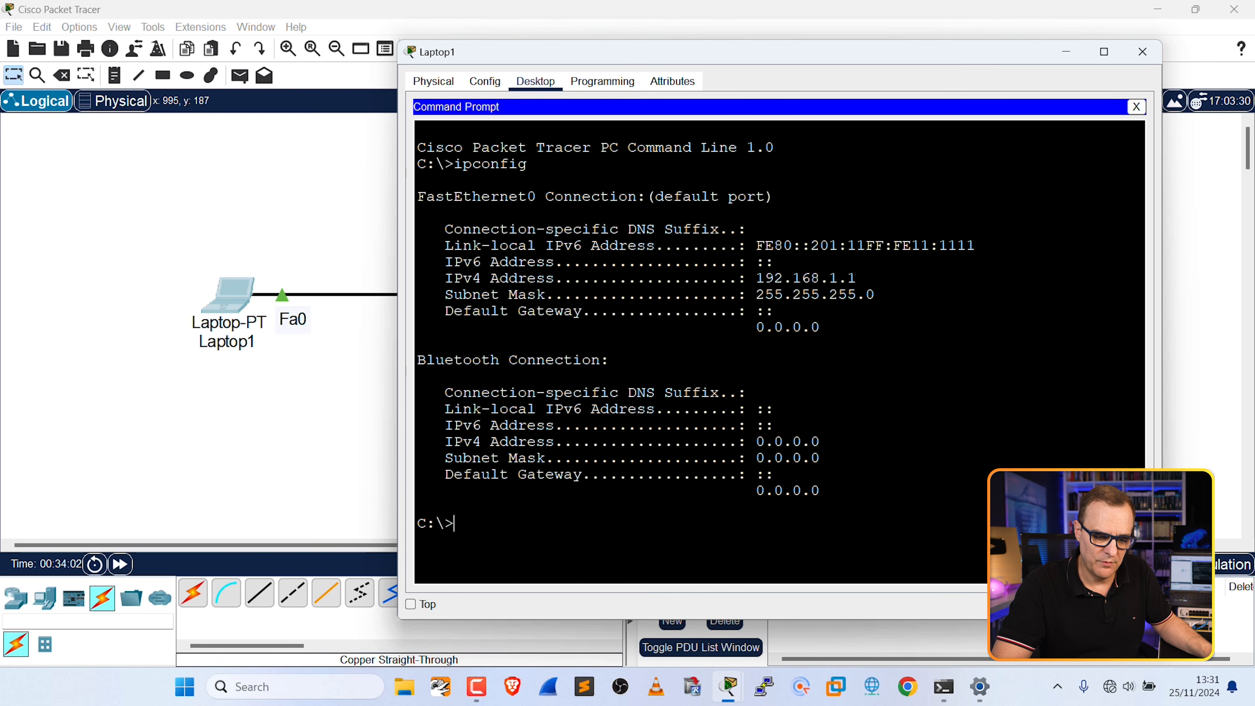
drag(858, 278, 723, 278)
drag(876, 295, 481, 294)
drag(820, 327, 426, 311)
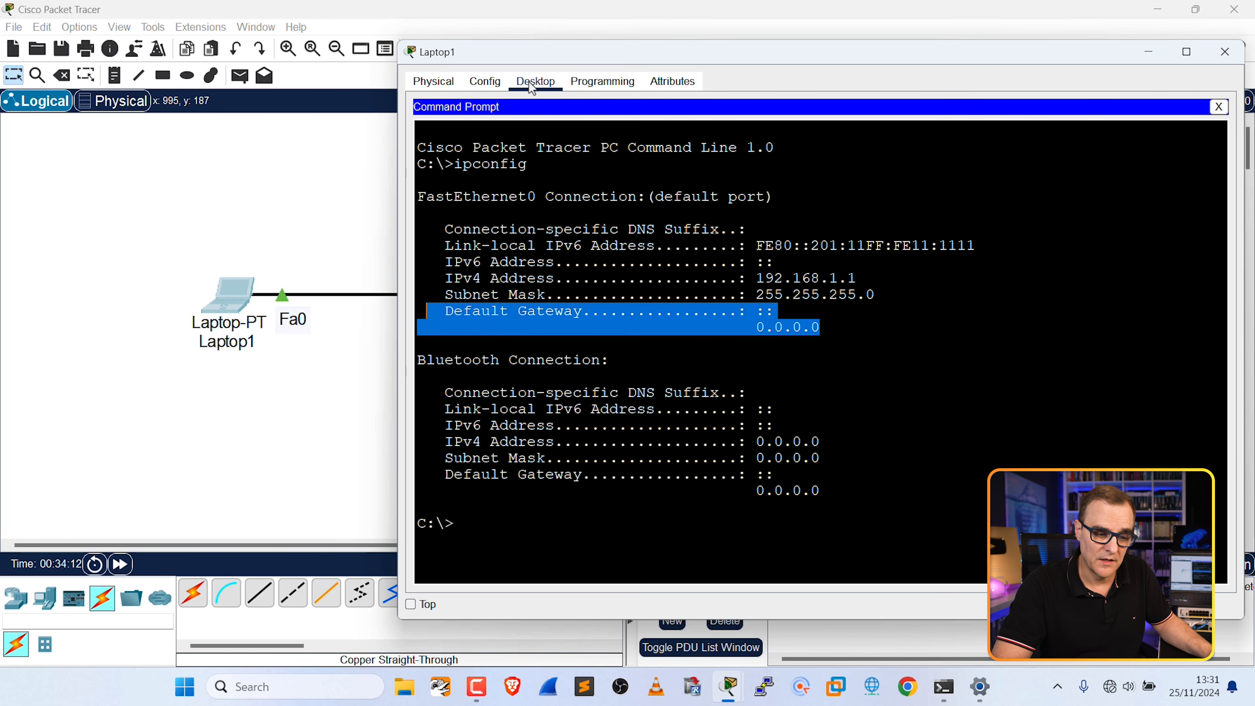
Set Laptop1's static IPv4 default gateway to 192.168.1.254 and its DNS server to 8.8.8.8
click(482, 84)
click(477, 177)
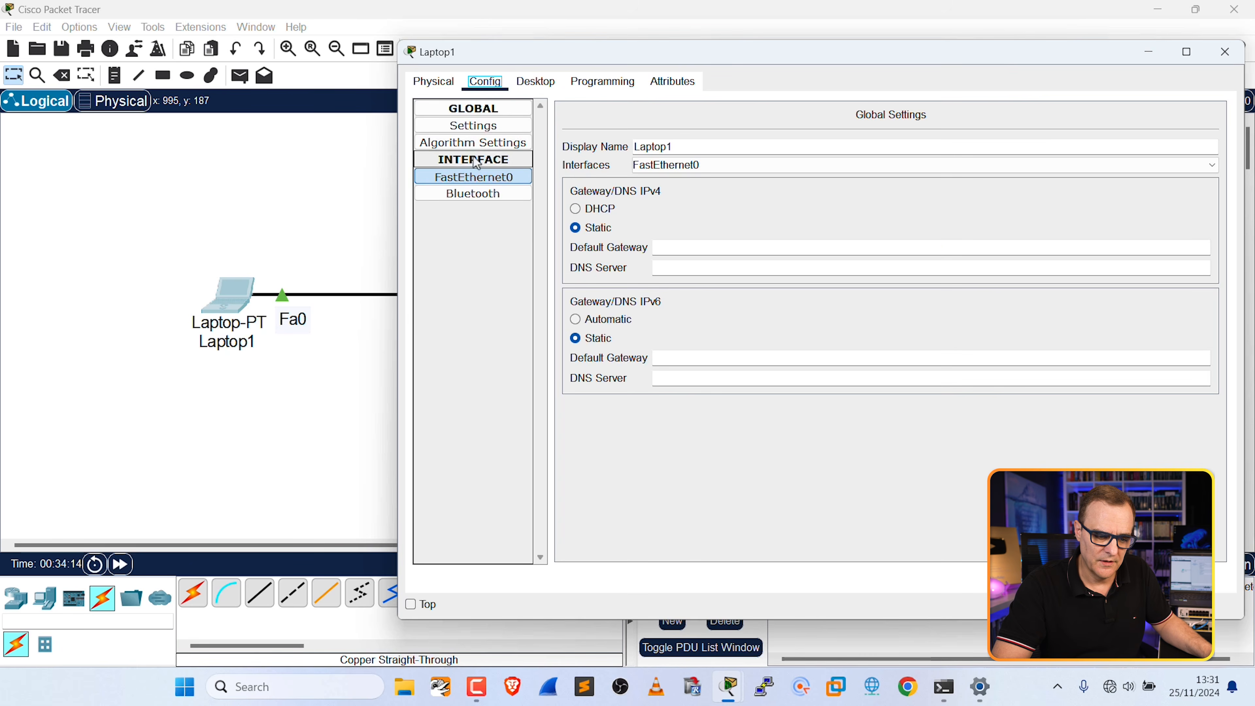
drag(778, 57, 564, 69)
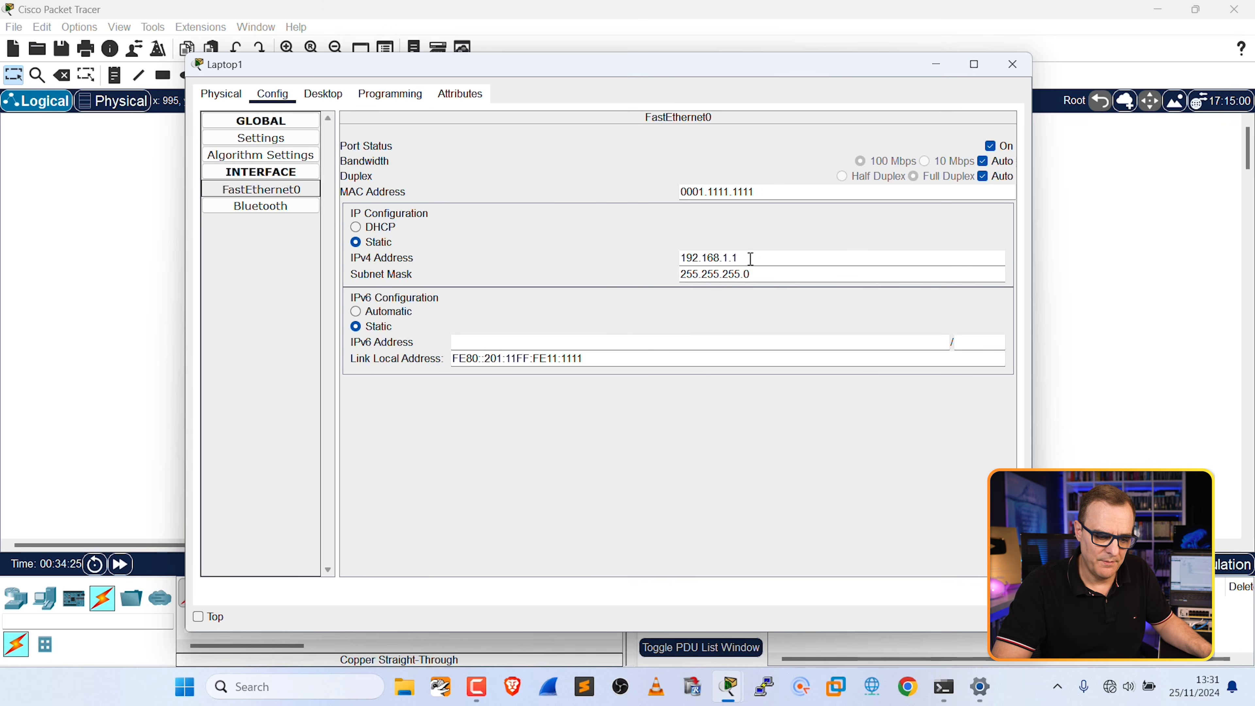
click(287, 140)
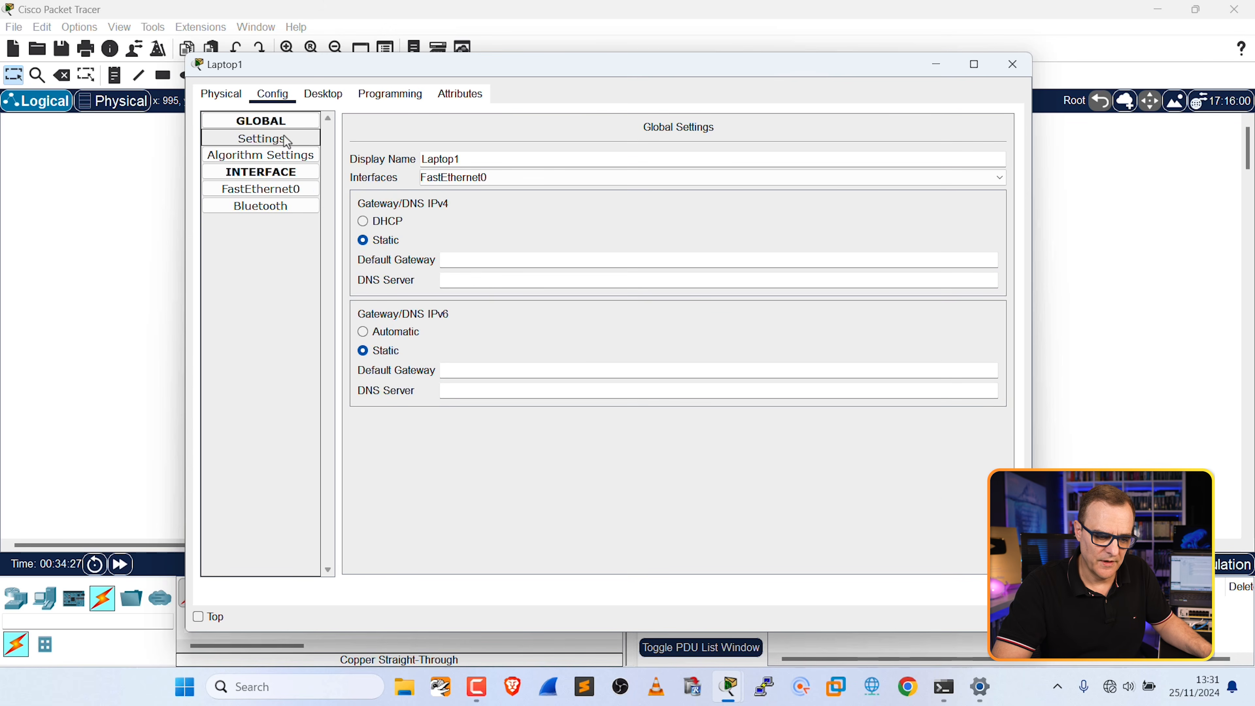
click(505, 262)
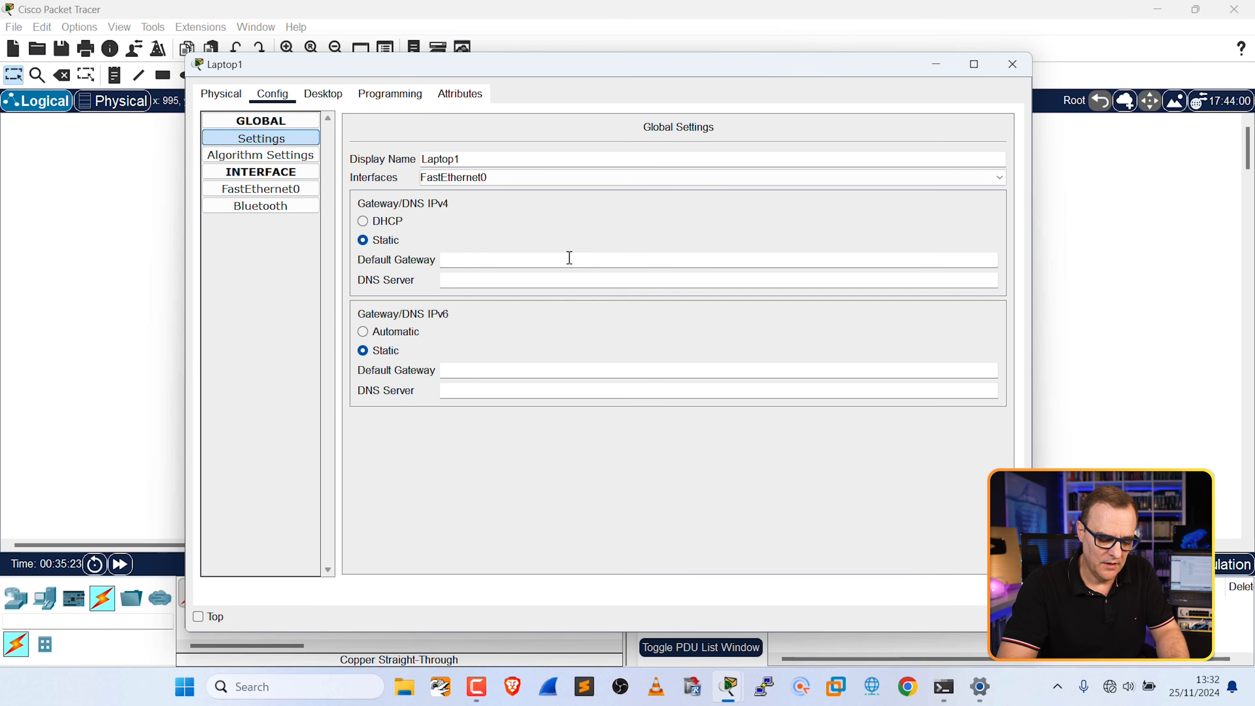
text(2.168.1.254)
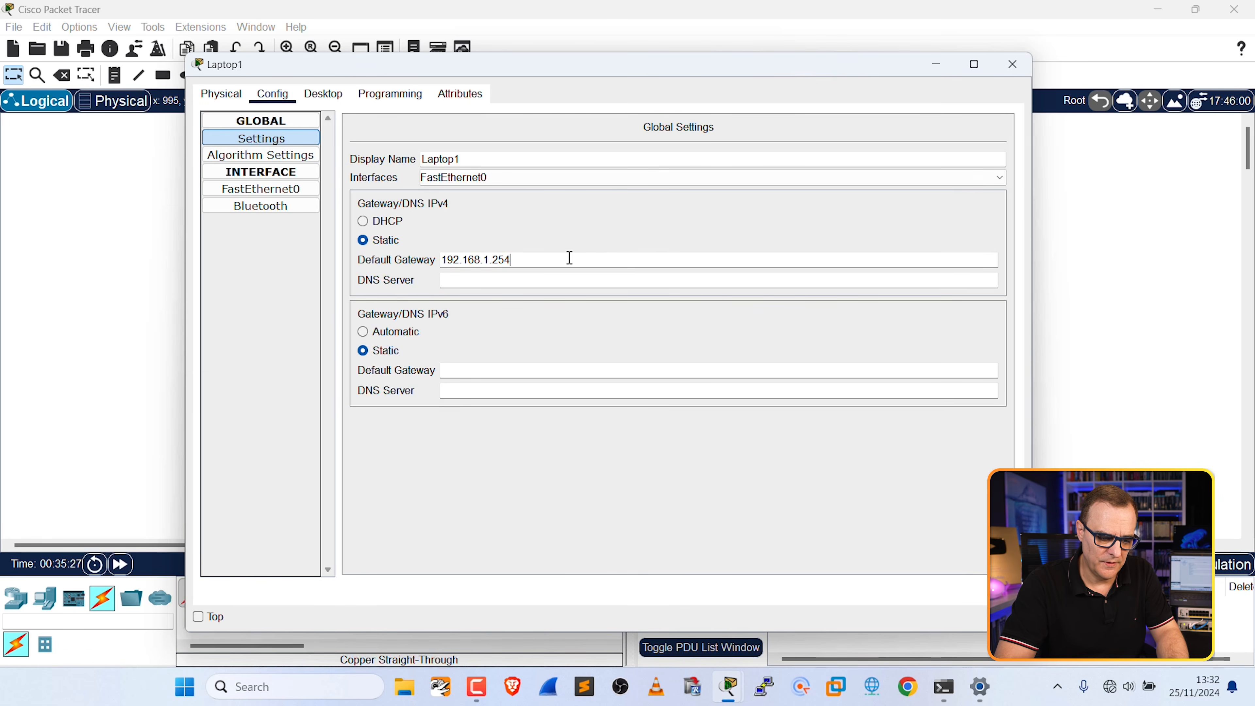
click(558, 279)
text(8.8.8.8)
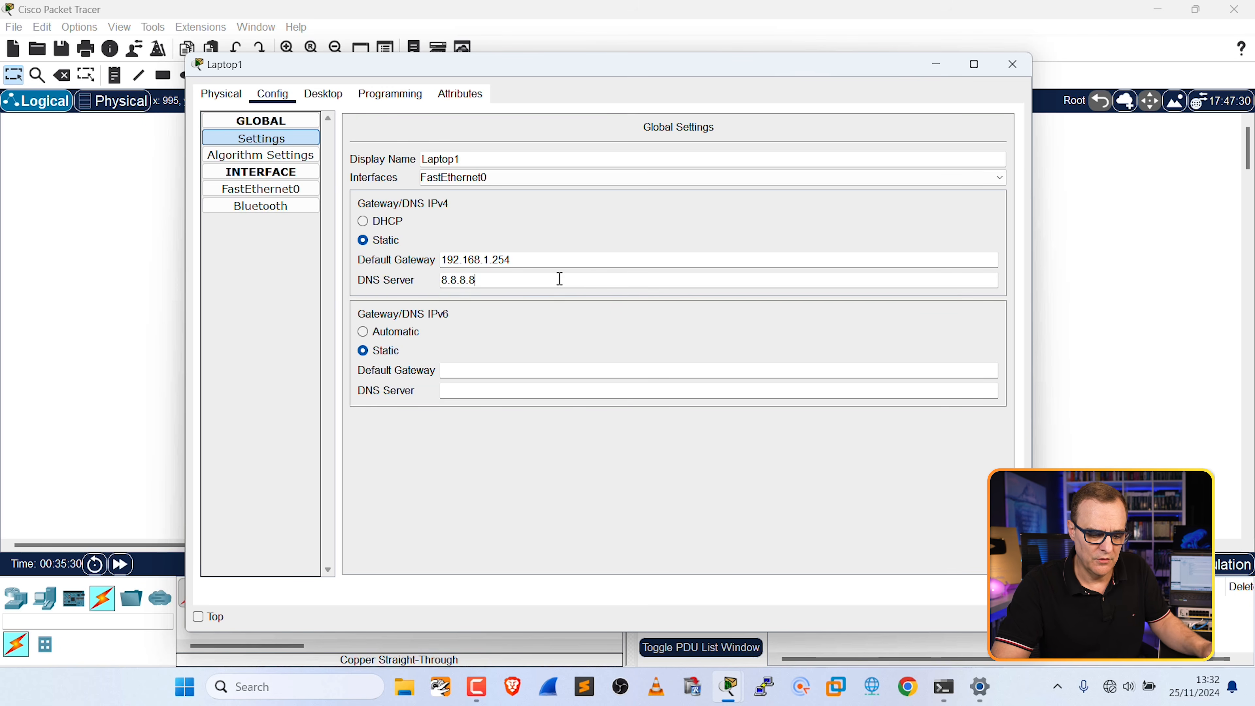
Rerun ipconfig in Laptop1's Command Prompt and verify the IPv4 address, subnet mask and newly configured default gateway
click(329, 97)
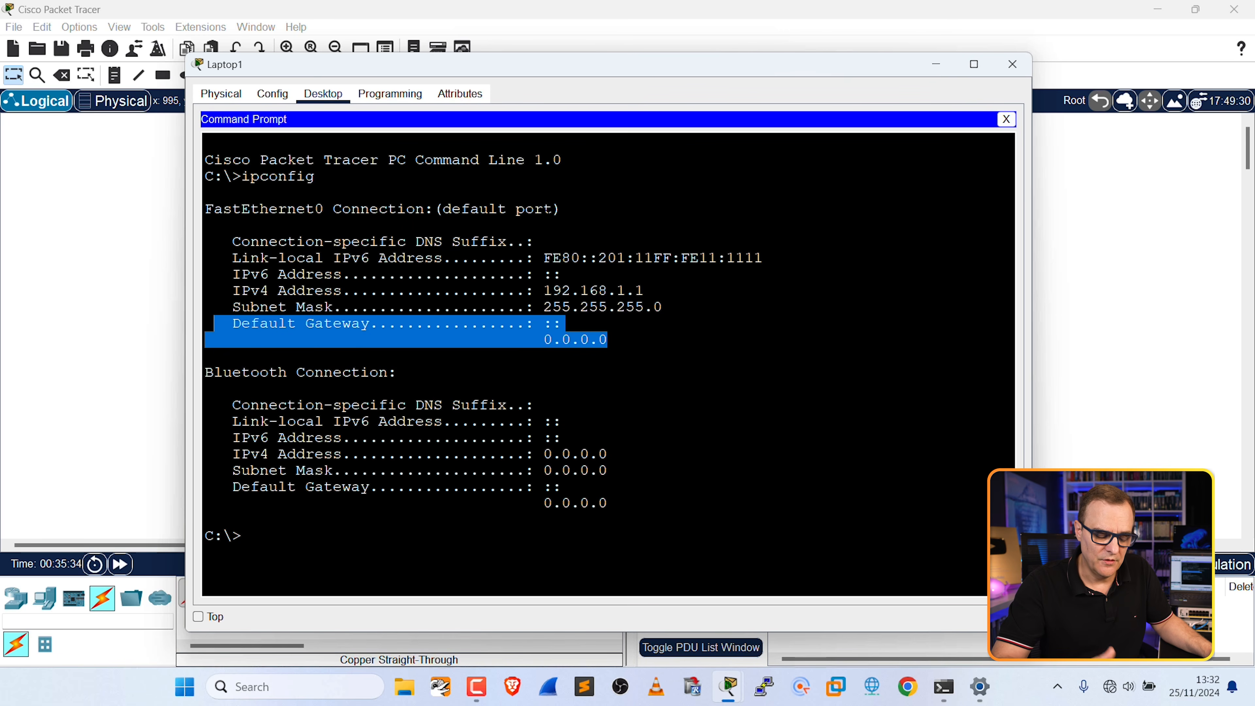
key(Up)
key(Return)
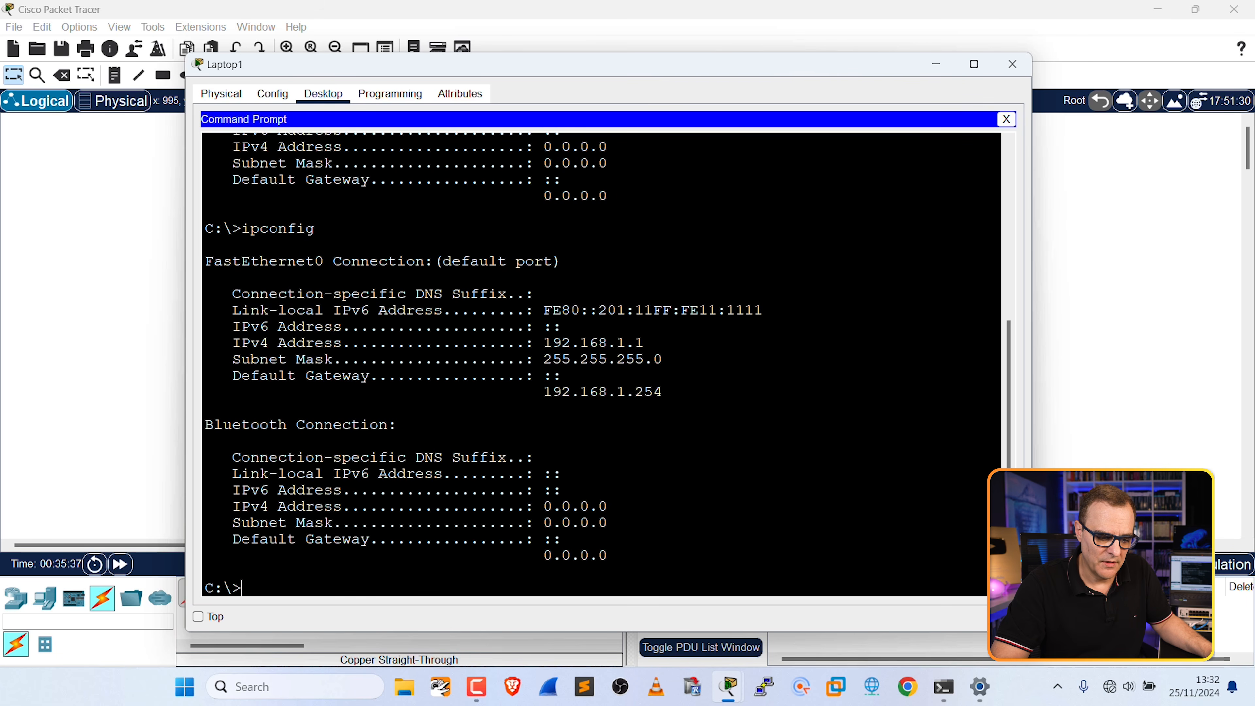
drag(644, 343, 237, 345)
drag(662, 360, 207, 357)
drag(662, 392, 221, 381)
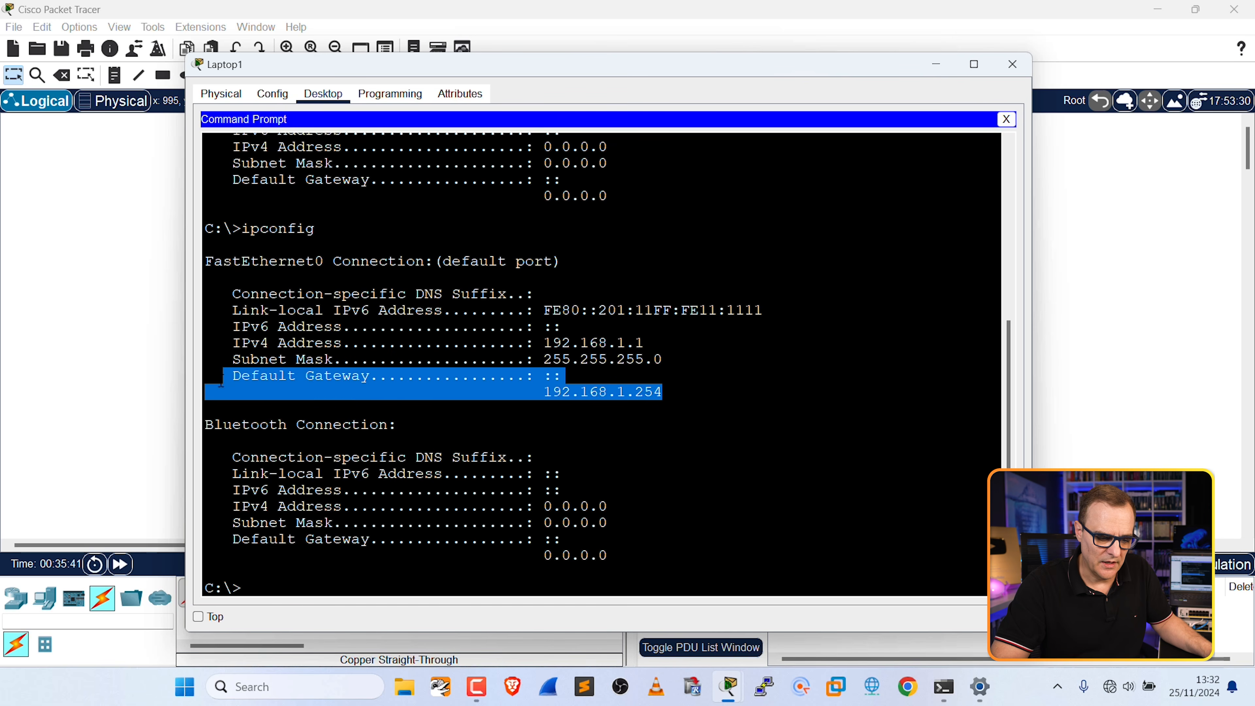
Run ipconfig /all in Laptop1's Command Prompt and check FastEthernet0's IPv4 address, subnet mask, gateway, DNS server and physical address
key(Up)
text(/all)
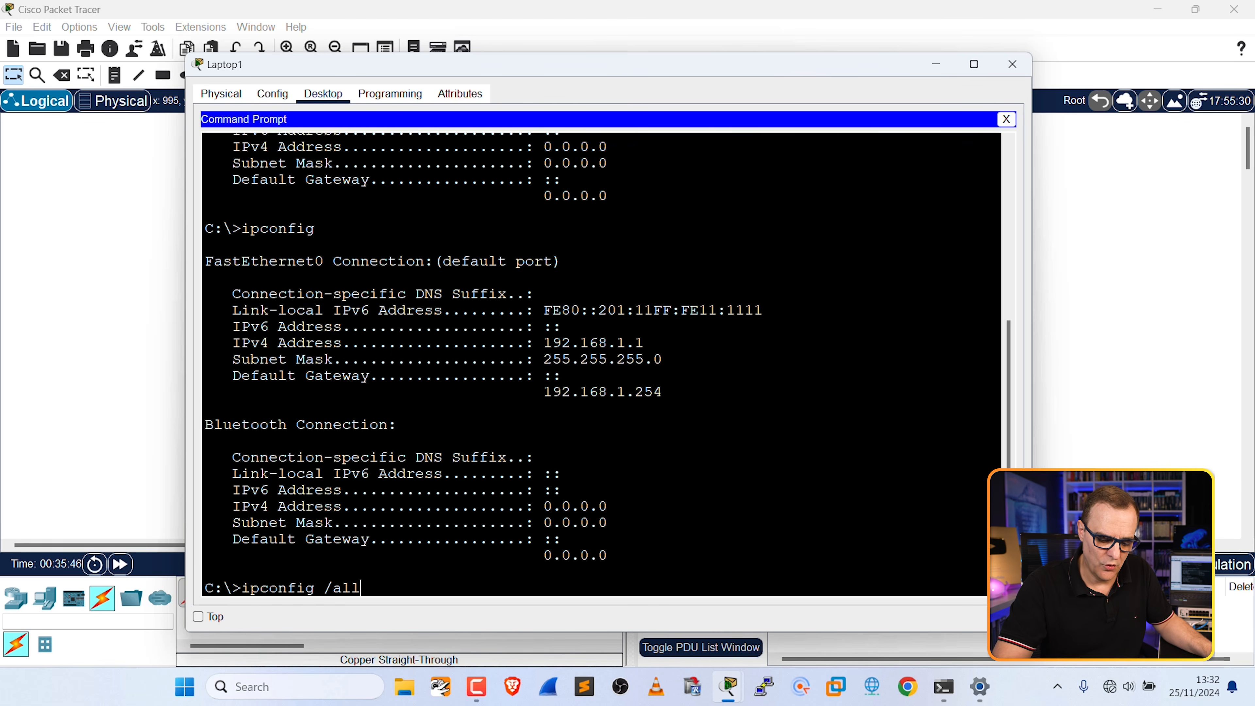
key(Return)
drag(644, 343, 508, 326)
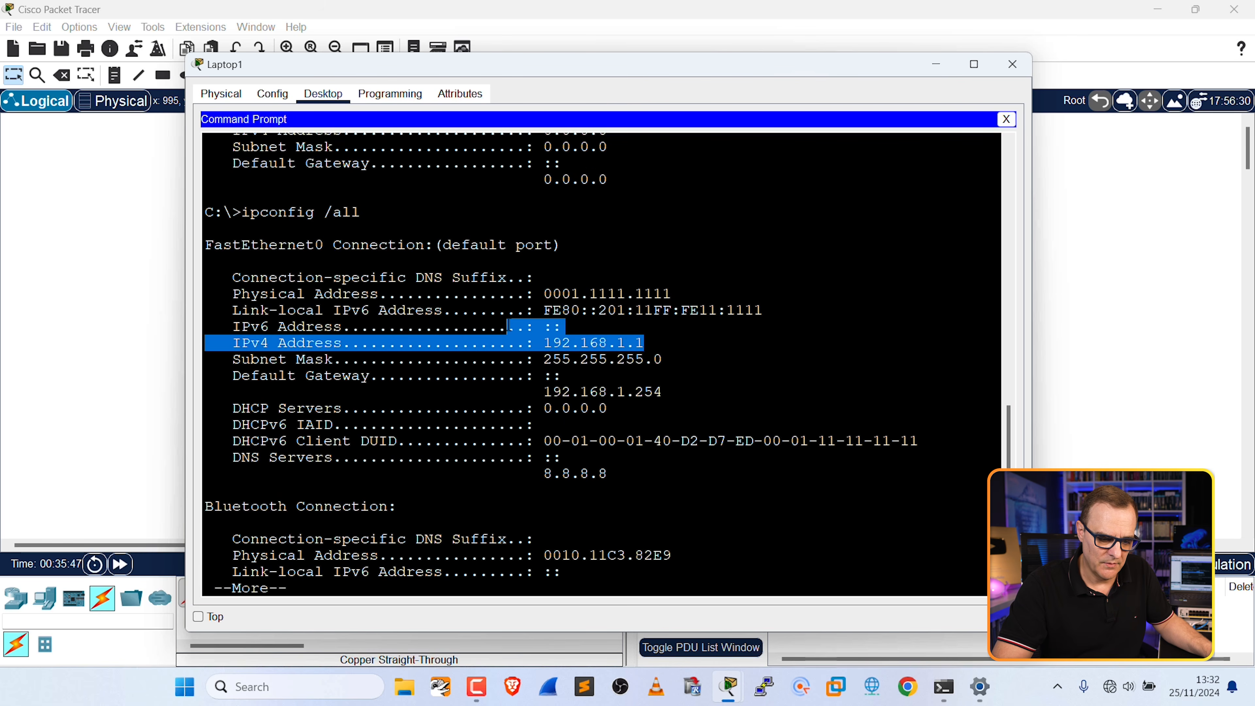
drag(663, 359, 524, 360)
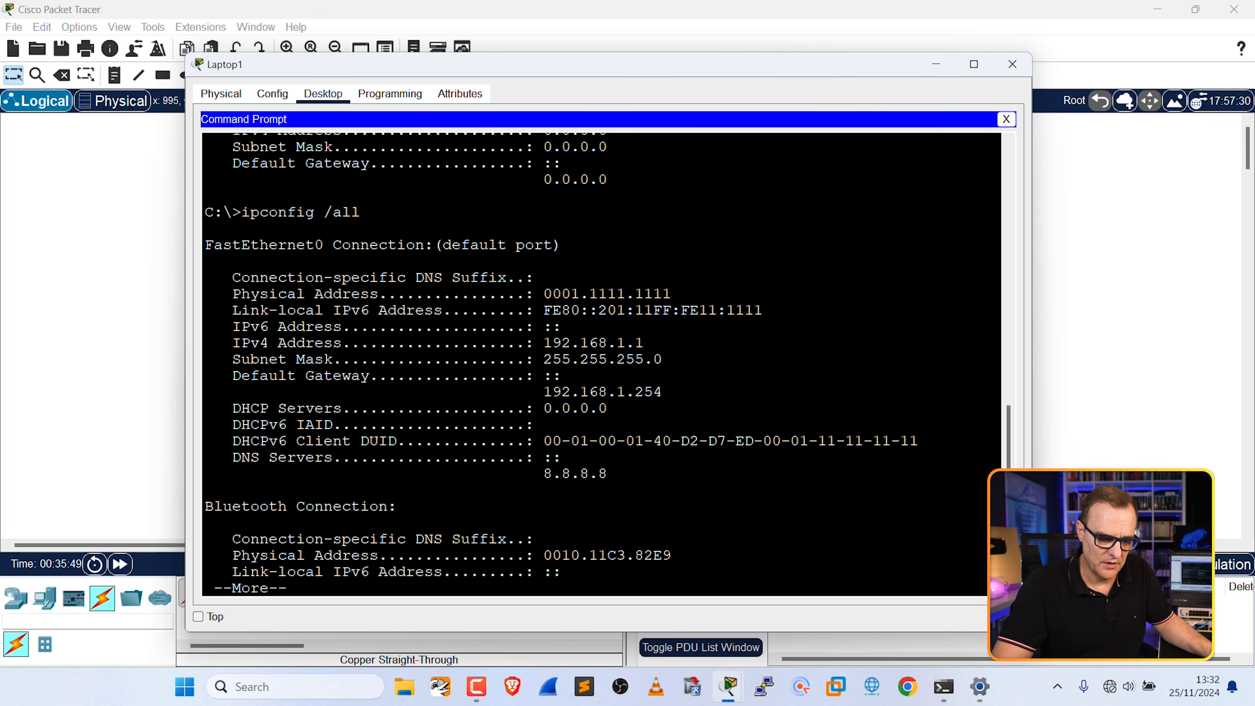
drag(663, 392, 501, 390)
drag(608, 474, 317, 457)
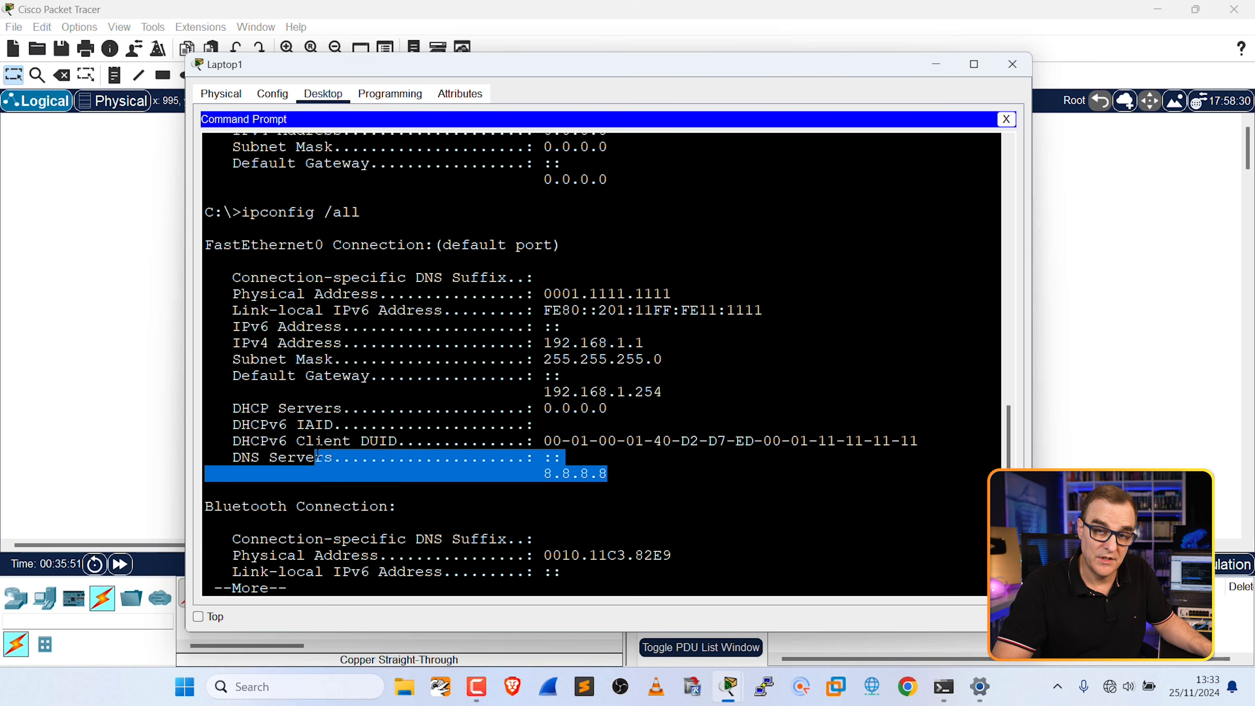
drag(671, 294, 546, 277)
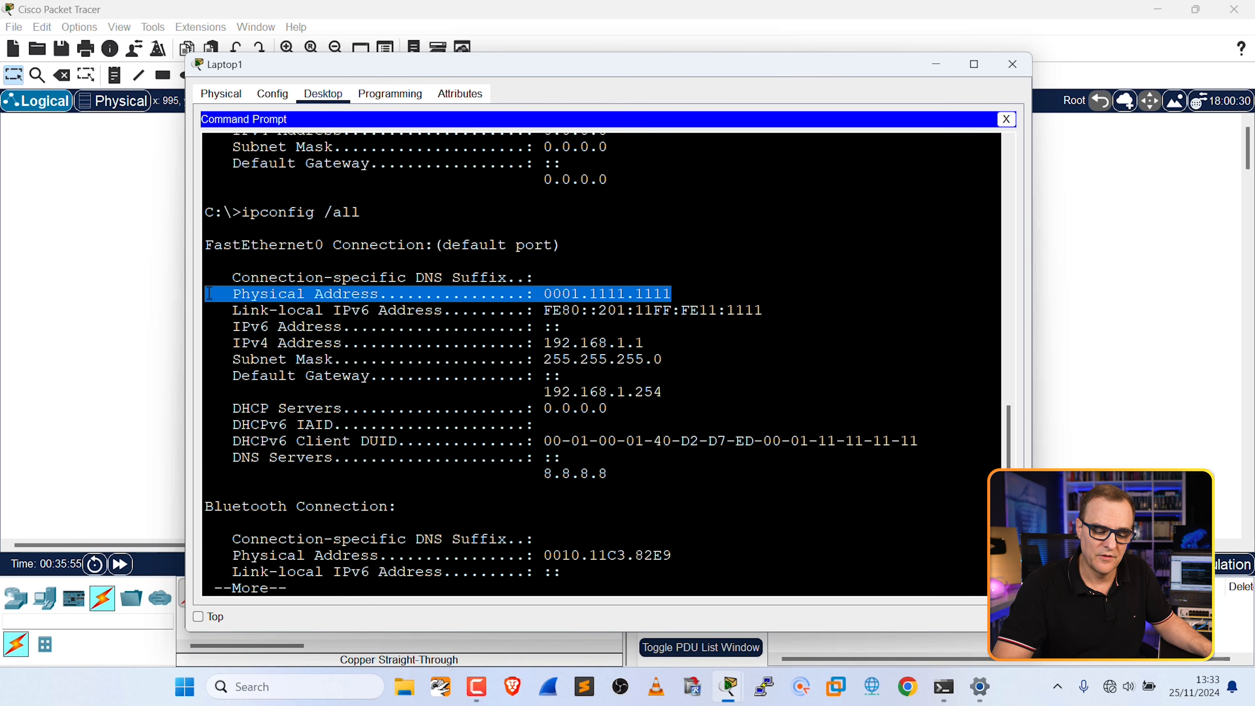
key(Return)
key(Return)
key(space)
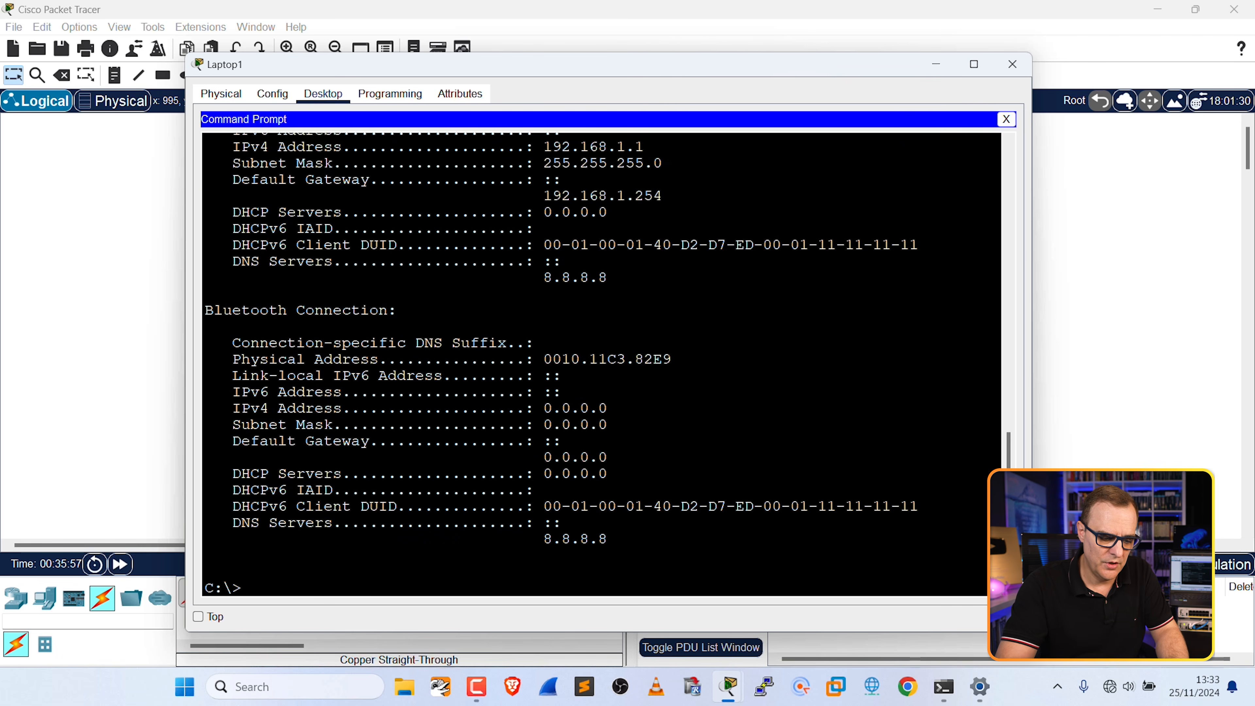
Run plain ipconfig once more in Laptop1's Command Prompt and return to the network topology
text(ipconfig)
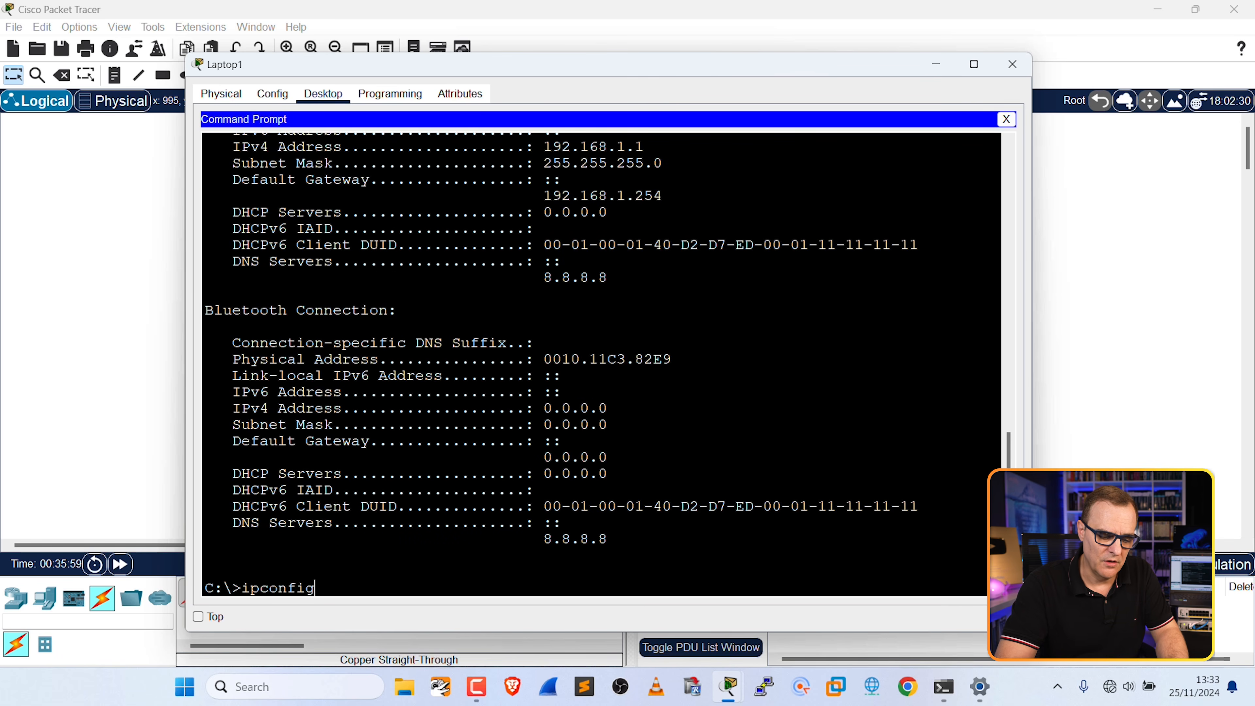
key(Return)
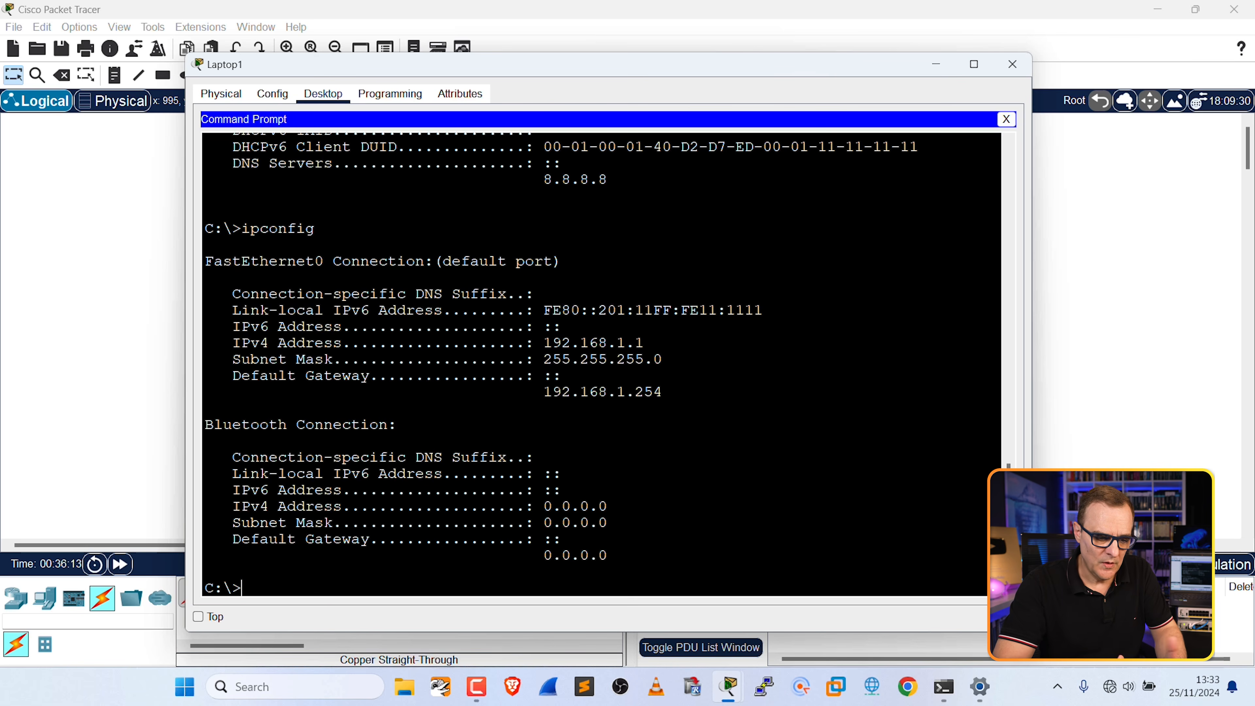
click(122, 256)
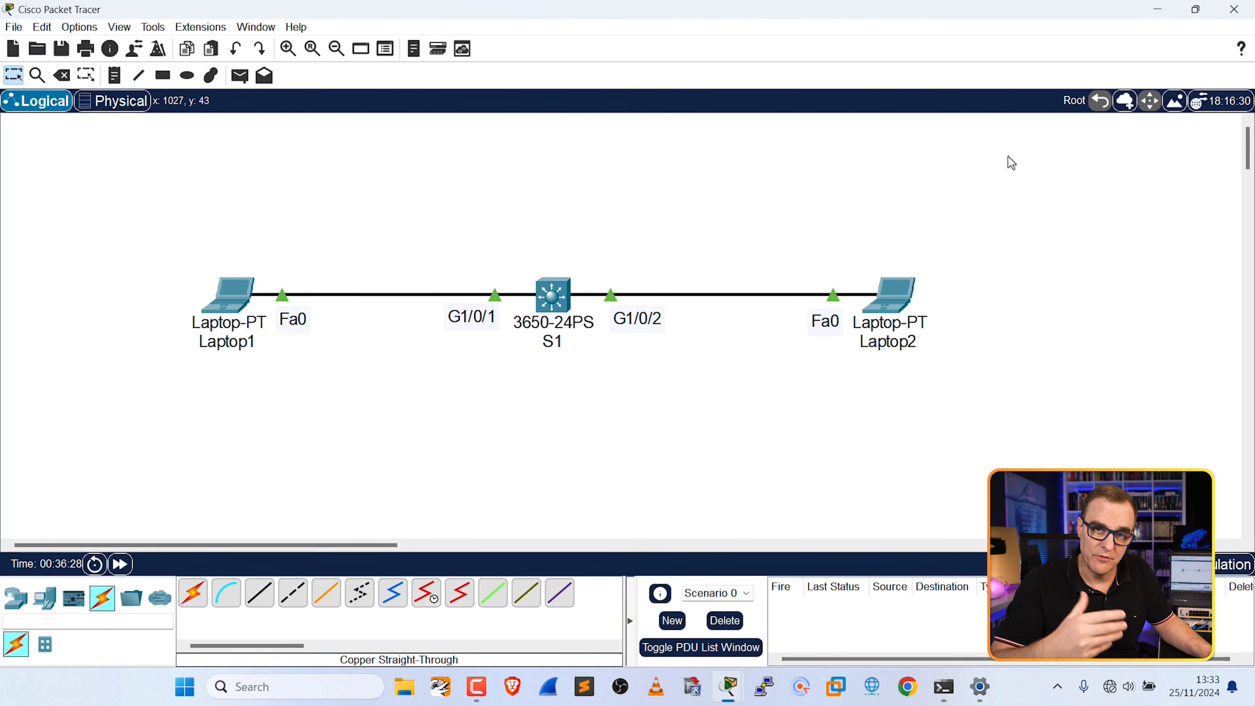
Give Laptop2's FastEthernet0 the static IPv4 address 192.168.1.2 with subnet mask 255.255.255.0
click(908, 307)
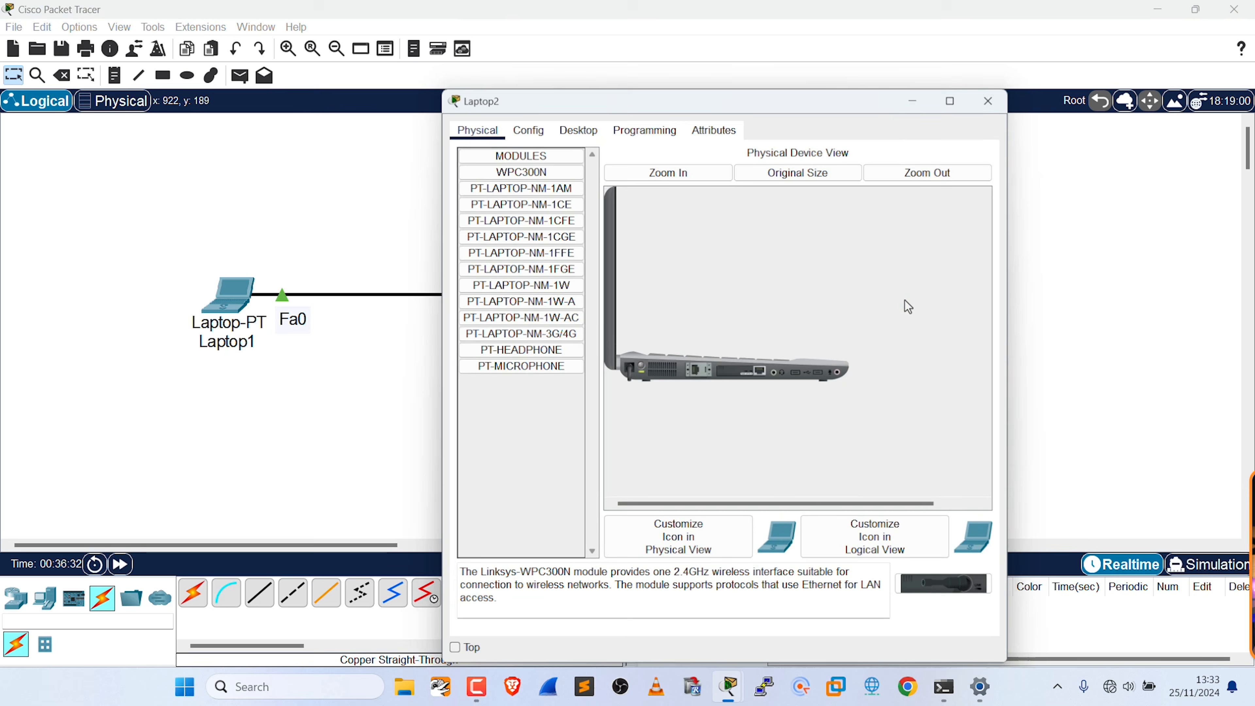
click(538, 136)
click(528, 225)
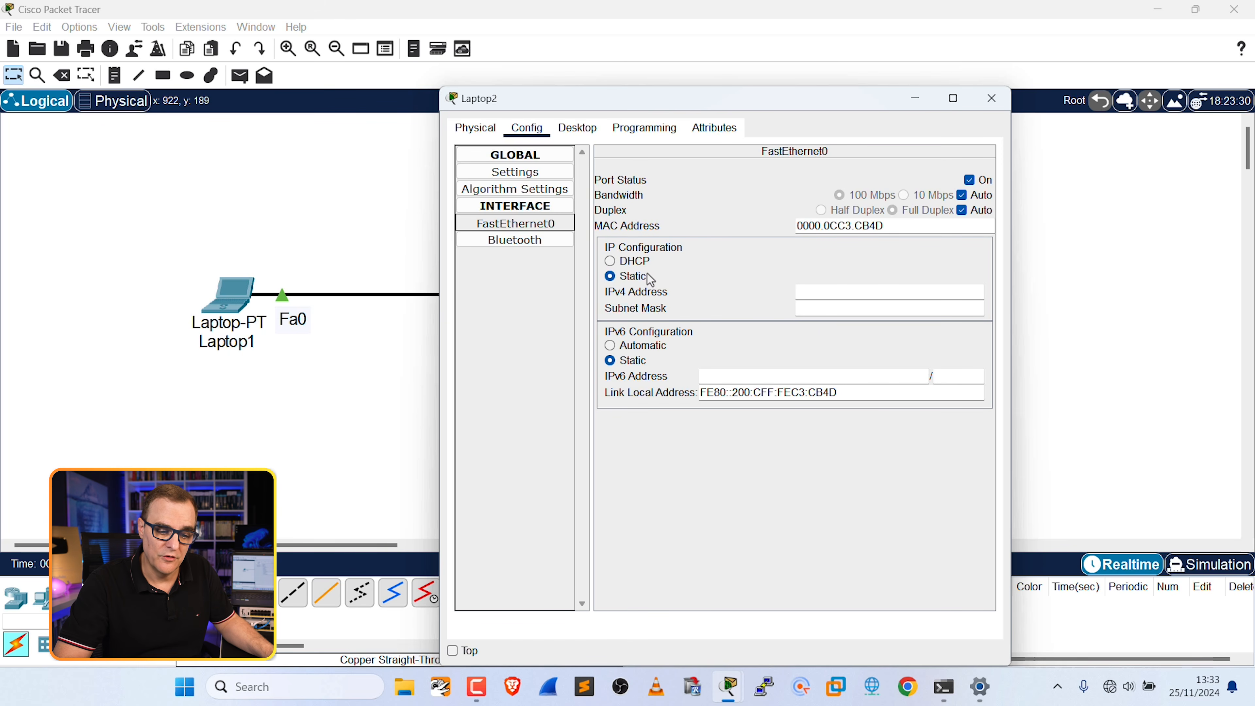
click(831, 295)
text(192.168.1.2)
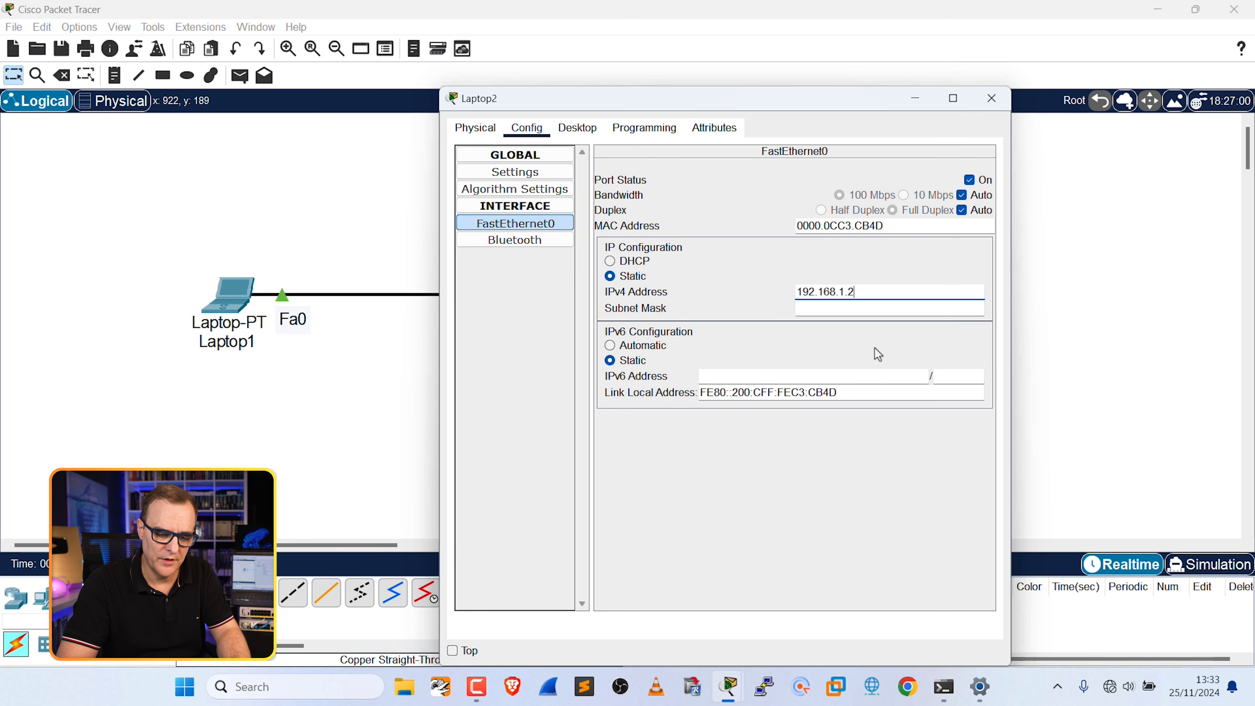
key(Tab)
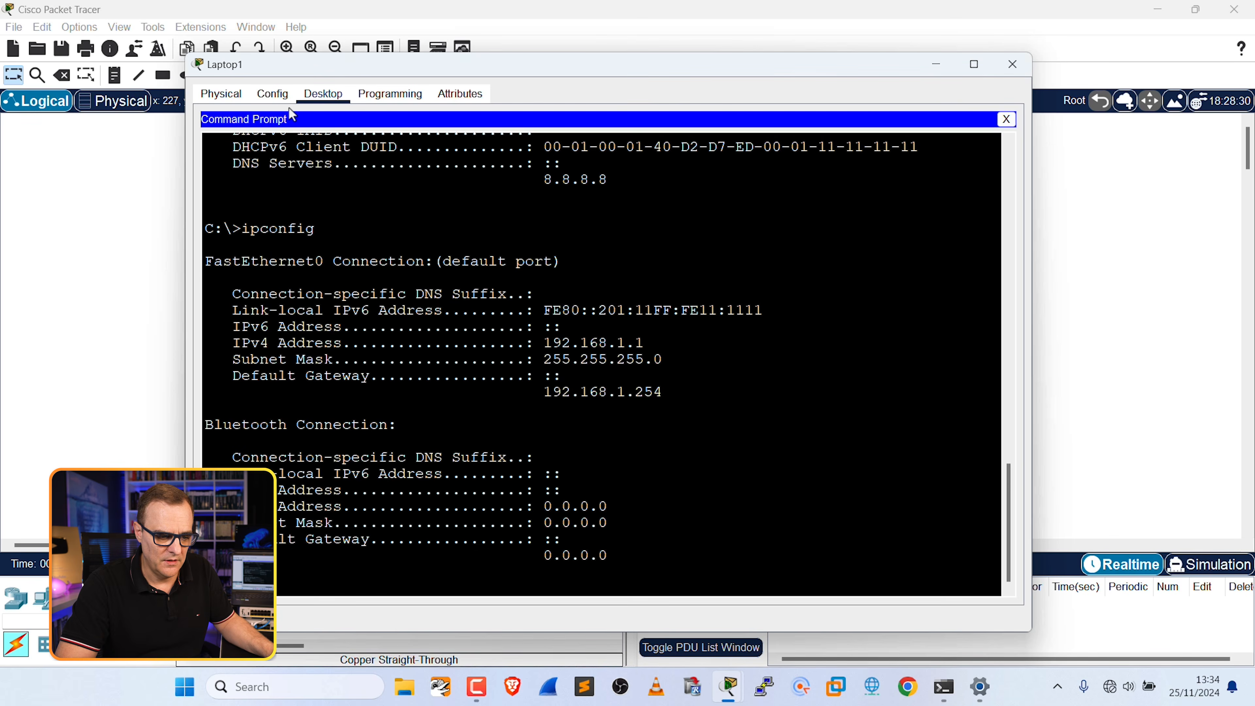
Show Laptop1's FastEthernet0 configuration and arrange the Laptop1 and Laptop2 windows side by side for comparison
click(270, 95)
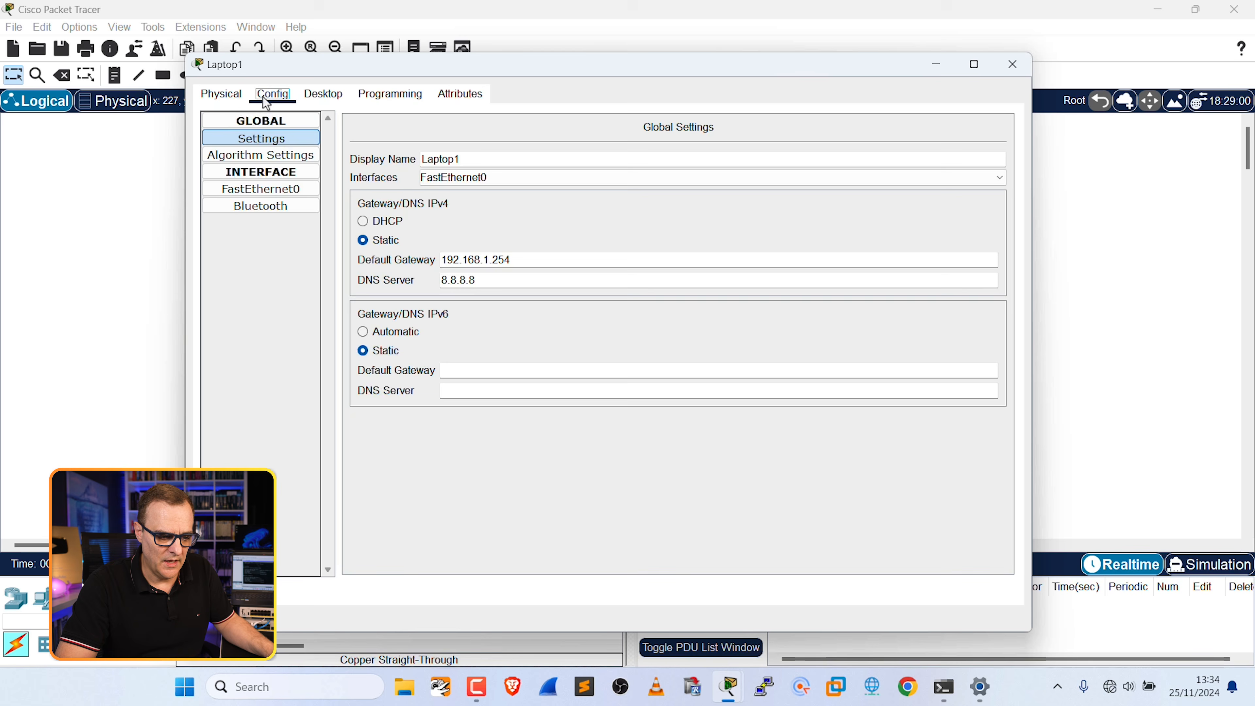
click(261, 189)
drag(598, 64, 413, 82)
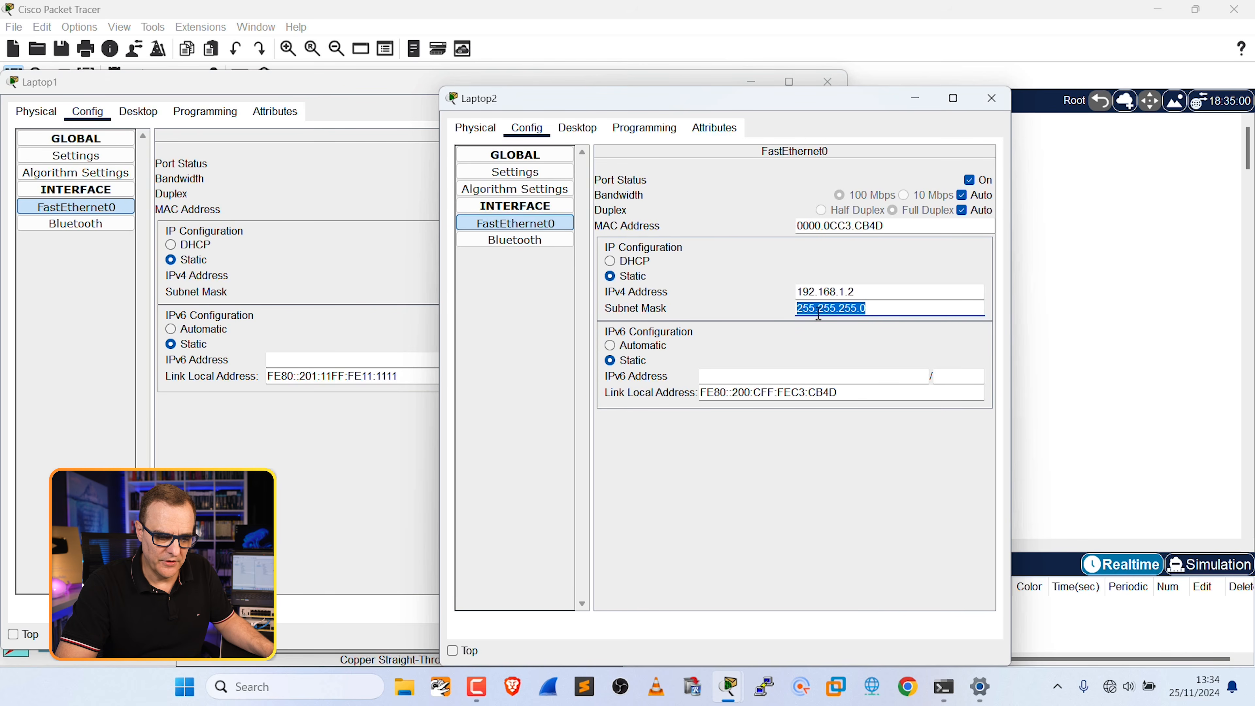
drag(694, 101, 866, 76)
key(Tab)
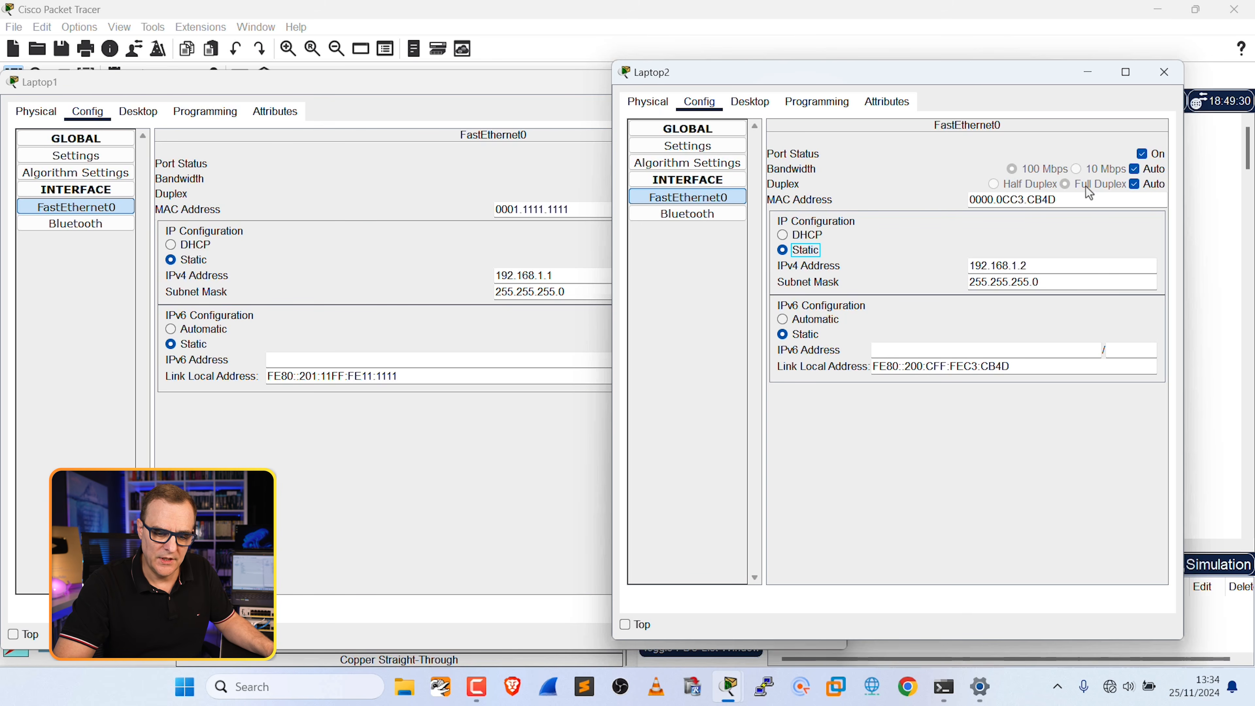
Set the MAC address of Laptop2's FastEthernet0 to 0002.2222.2222
drag(1087, 199, 897, 179)
text(0002.222)
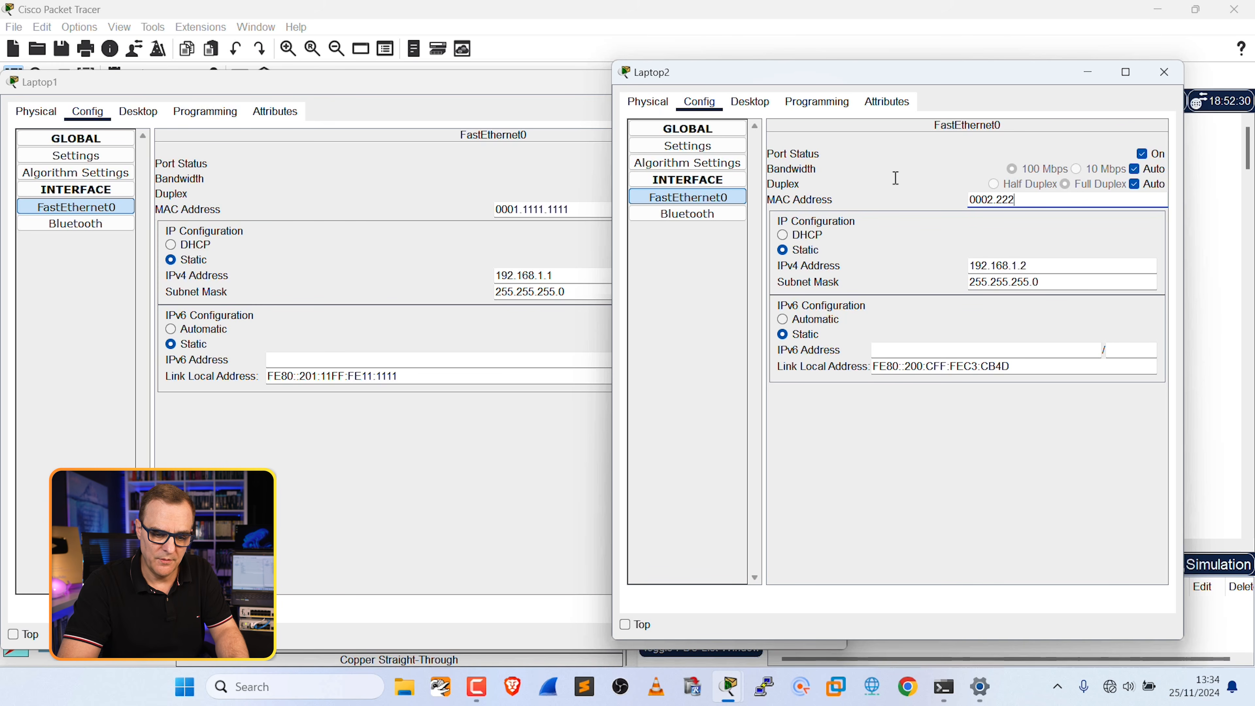
text(2.2222)
Switch to the Windows Command Prompt, examine the format of the Ethernet 9 adapter's physical address, and minimize the window
mouse_move(953, 691)
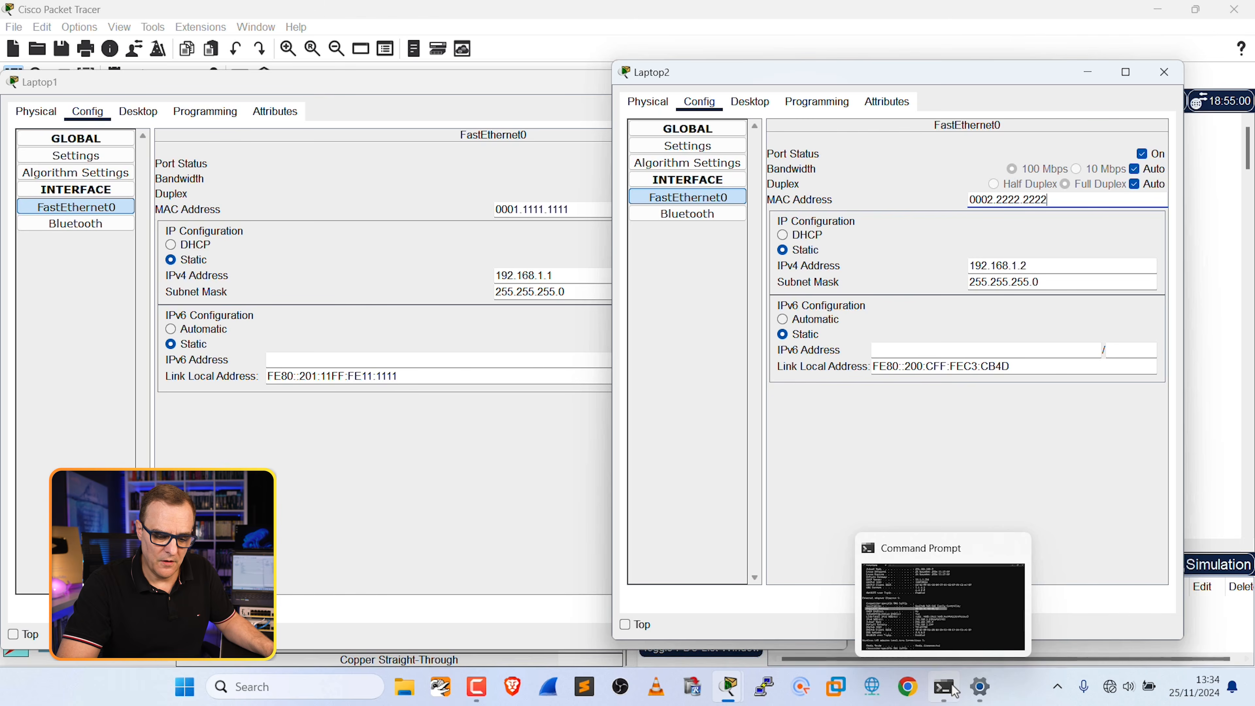
click(916, 602)
click(626, 301)
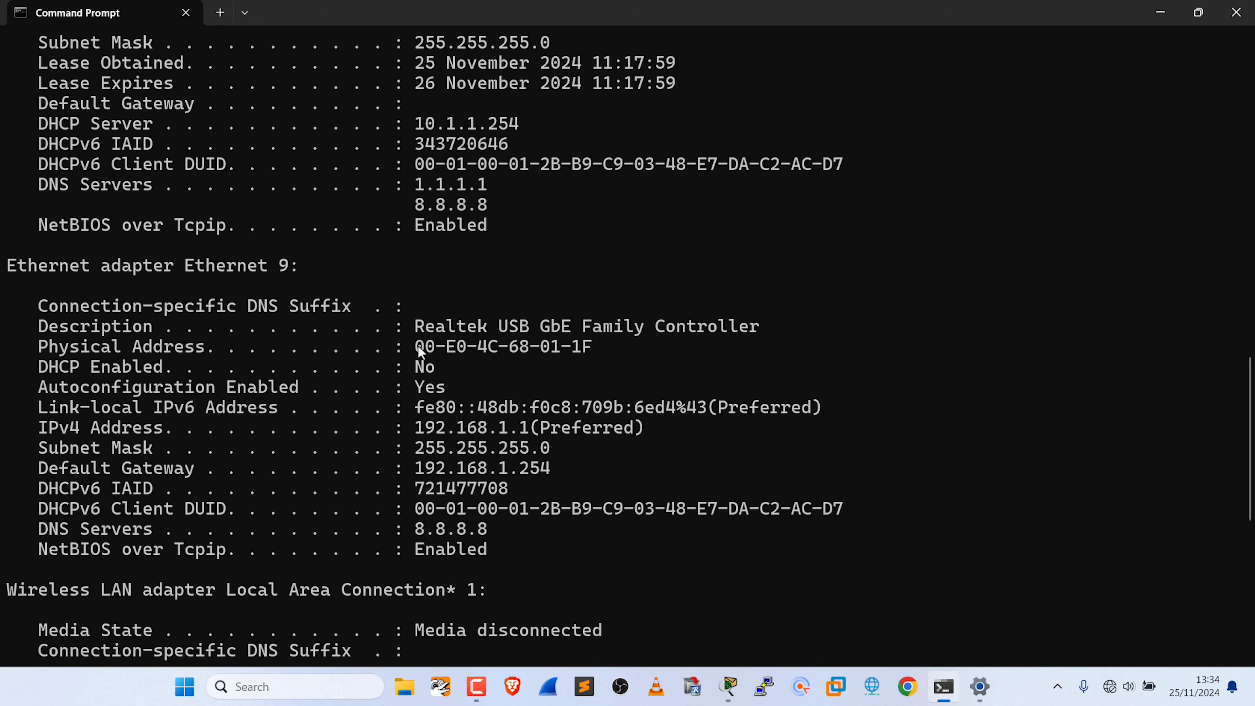
drag(417, 345, 602, 349)
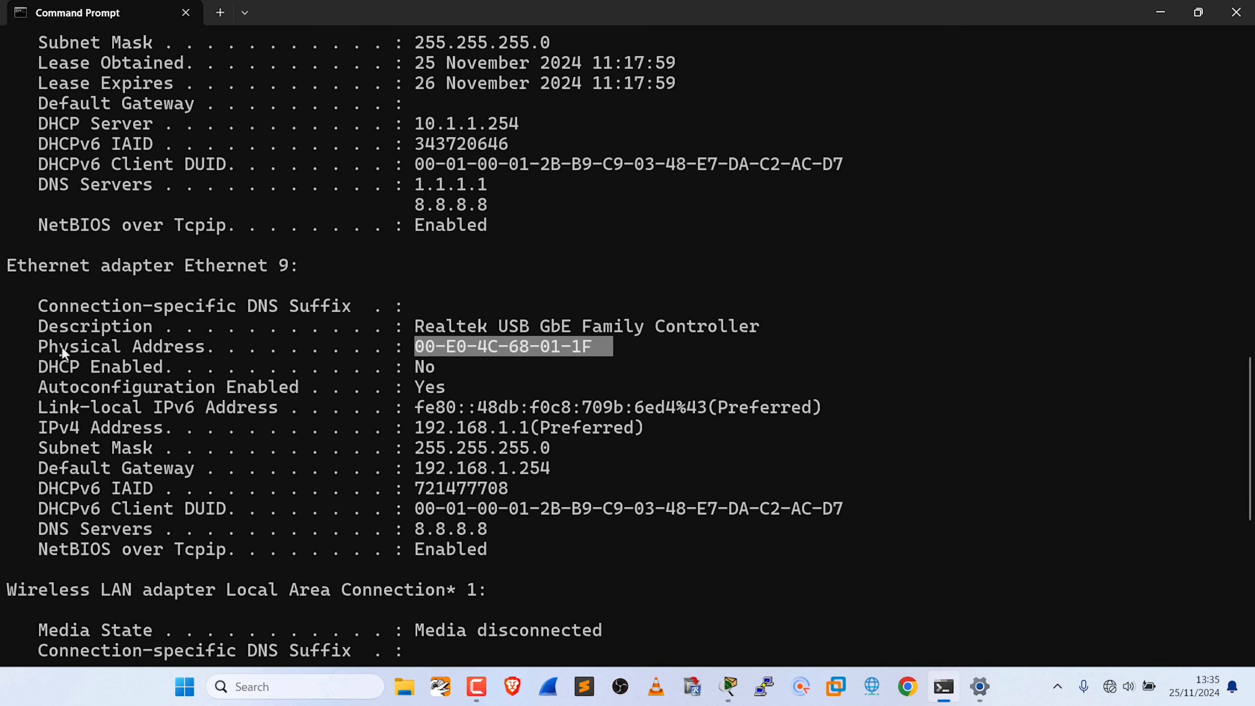
drag(39, 348, 611, 351)
click(428, 353)
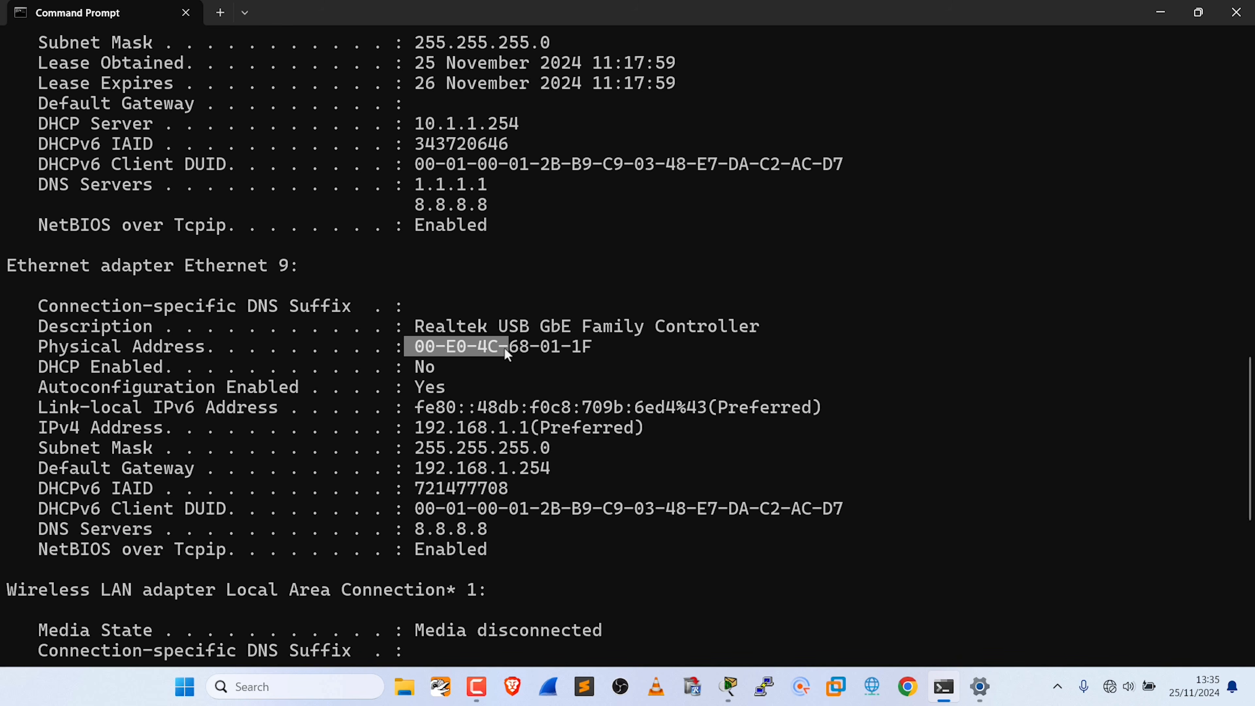
click(597, 350)
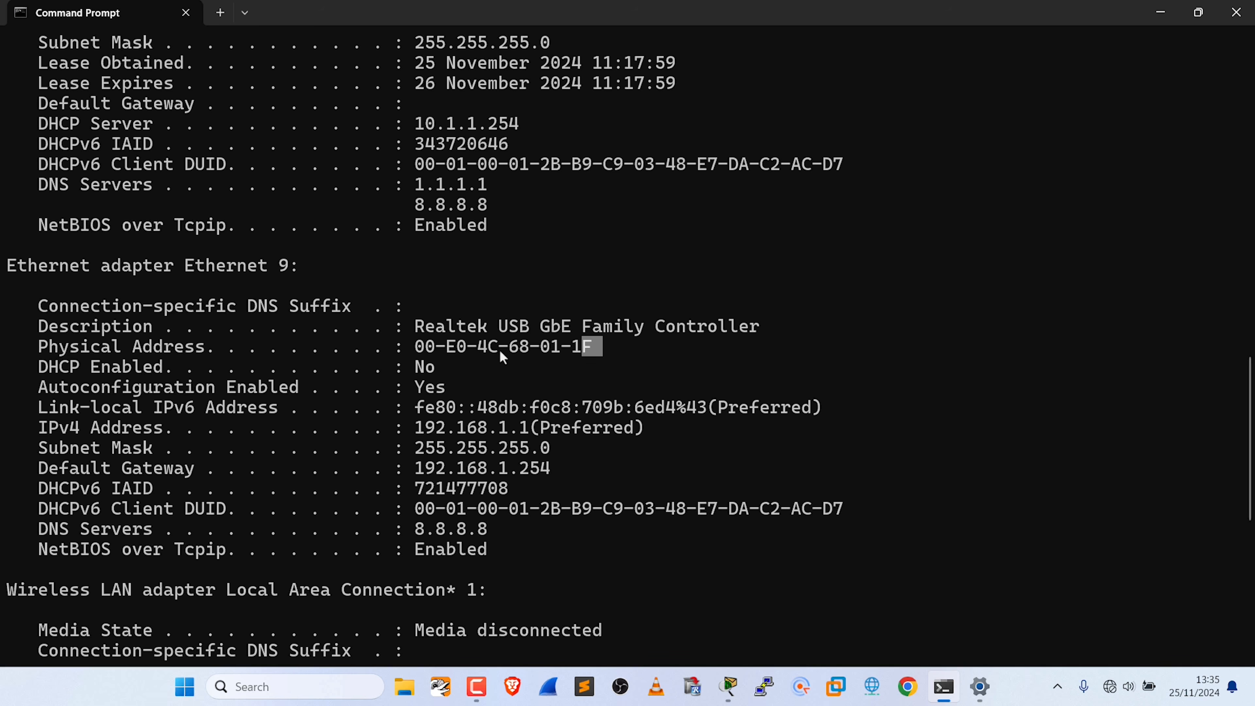
drag(436, 349, 463, 350)
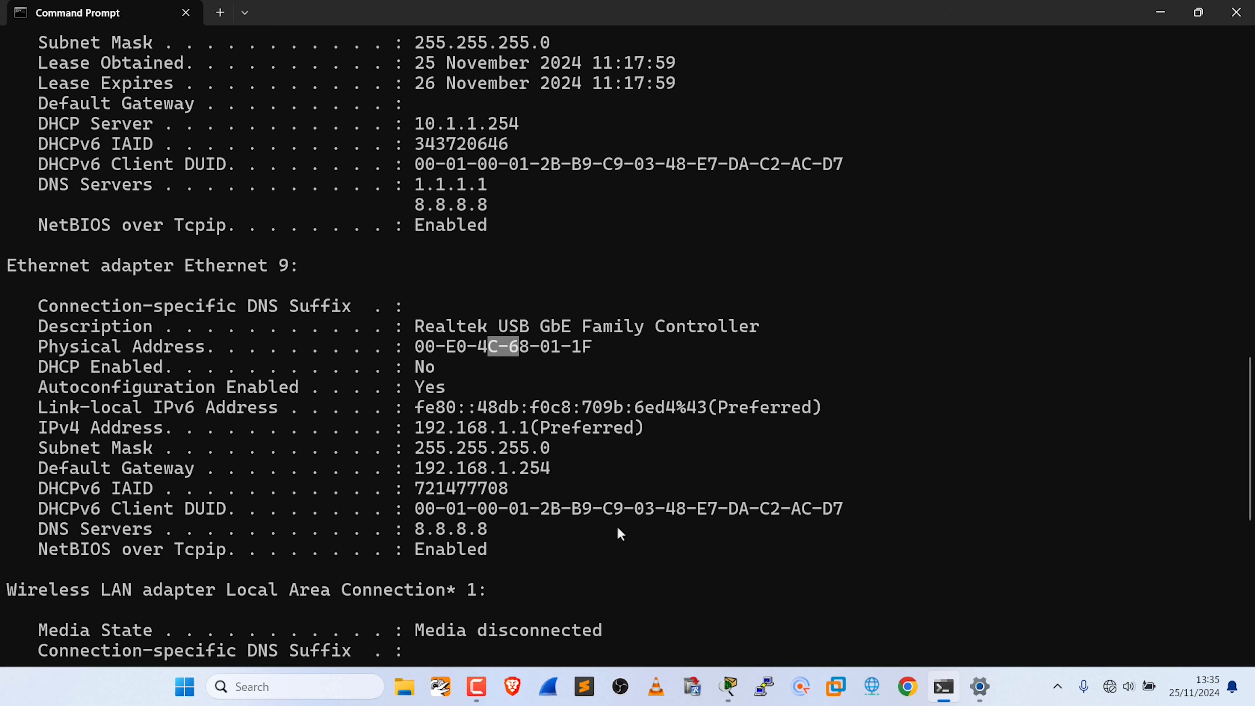
click(1162, 14)
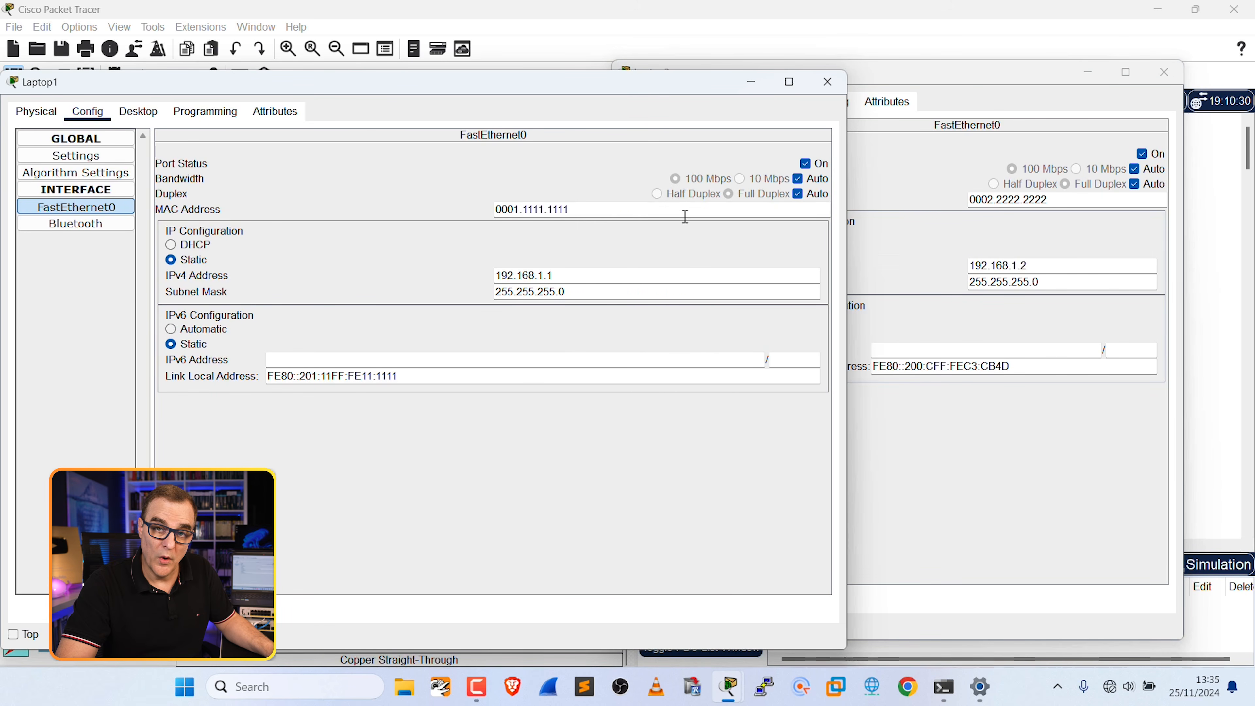
Set Laptop2's static IPv4 default gateway to 192.168.1.254 and its DNS server to 8.8.8.8
click(914, 258)
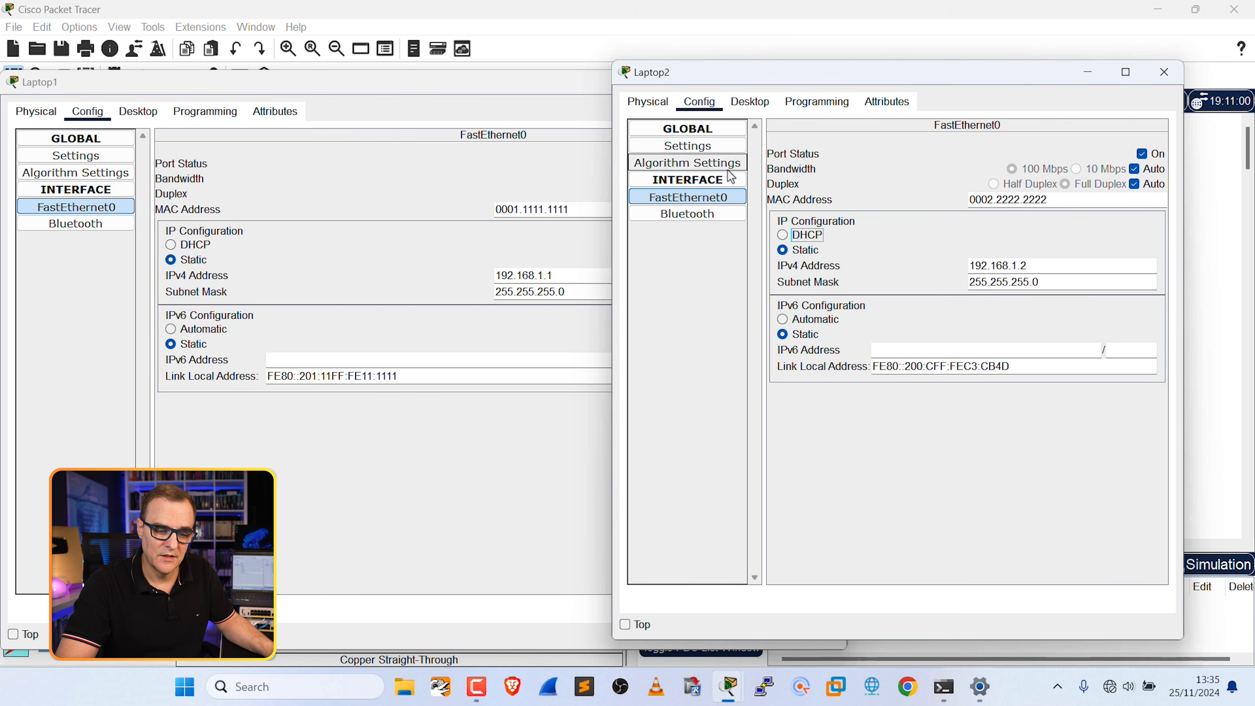
click(697, 151)
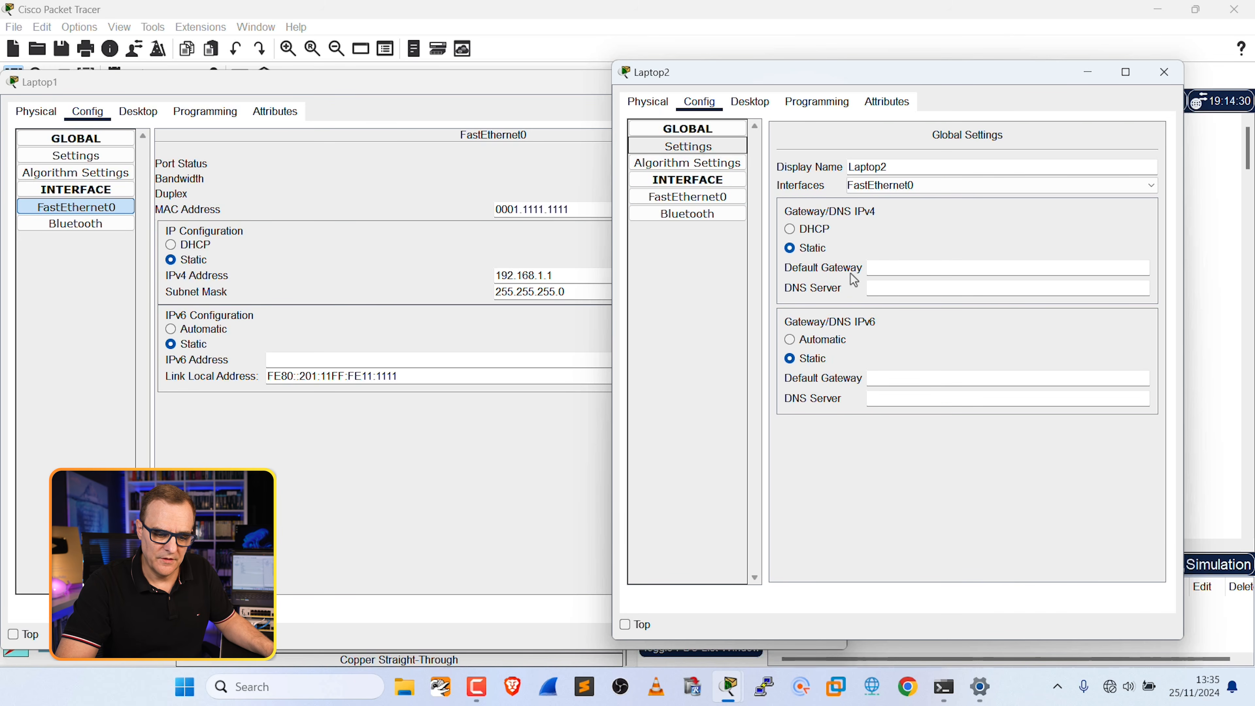
click(900, 273)
text(192)
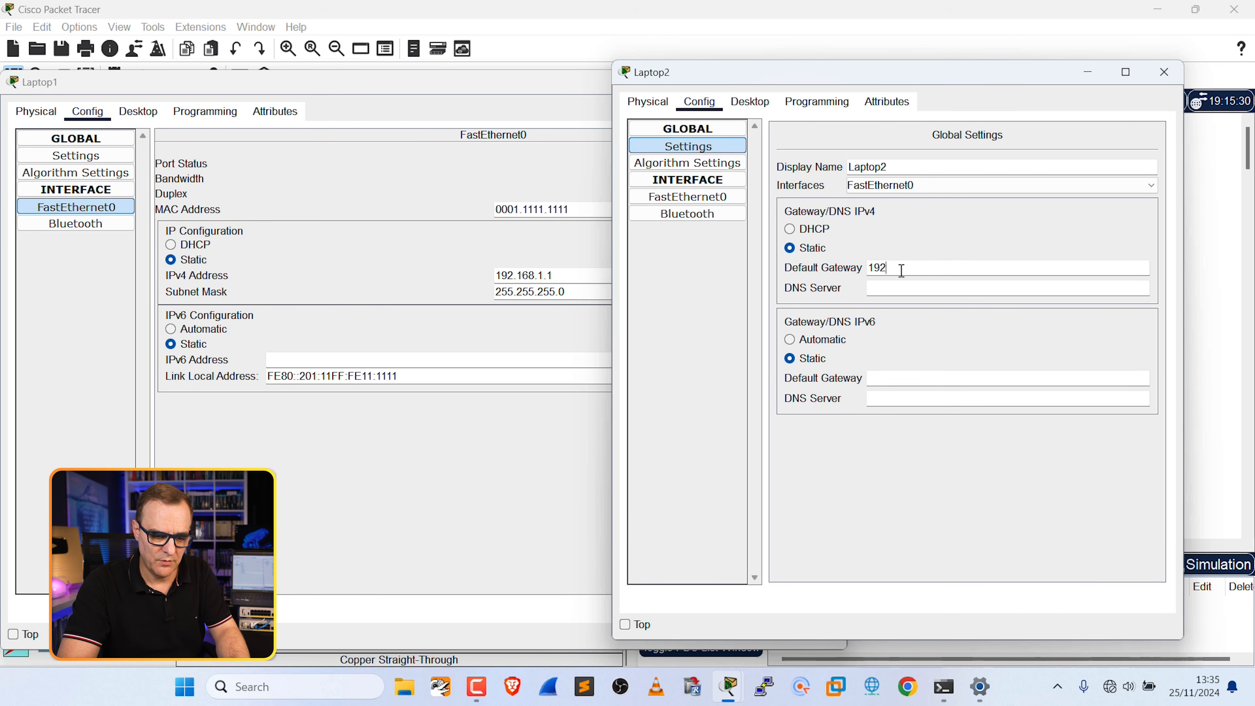
text(.168.1.)
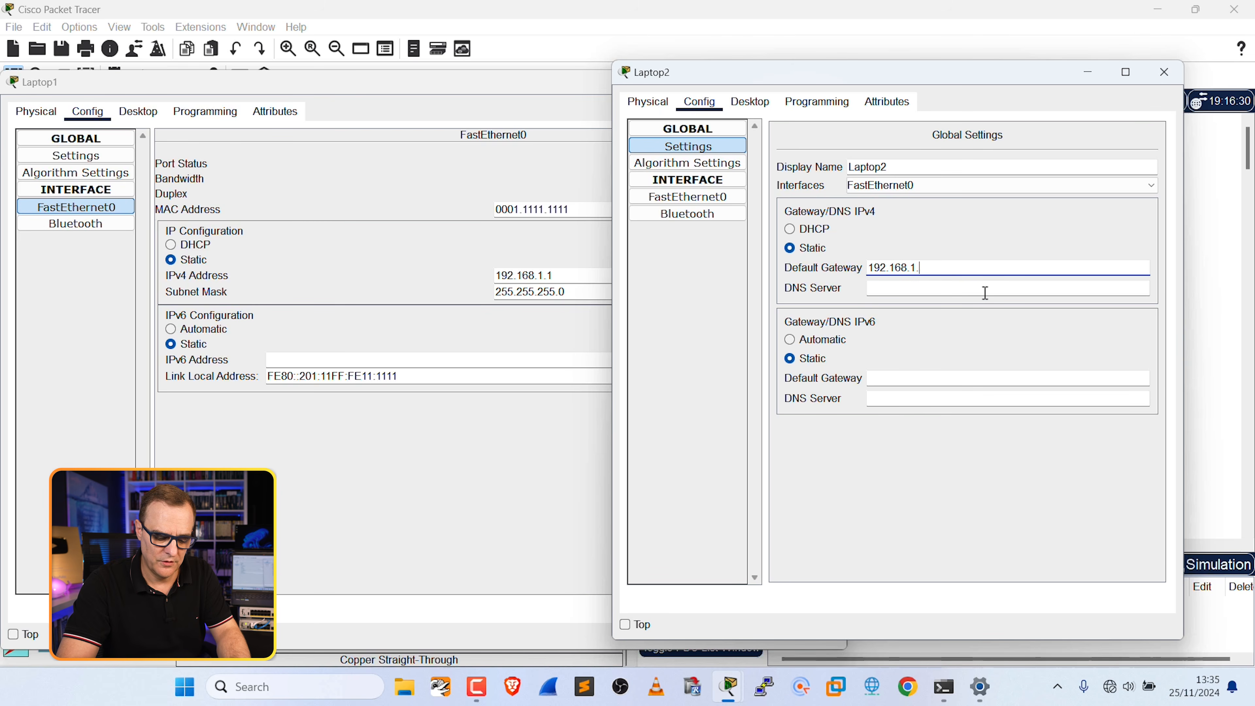
key(Tab)
text(8.8.8.8)
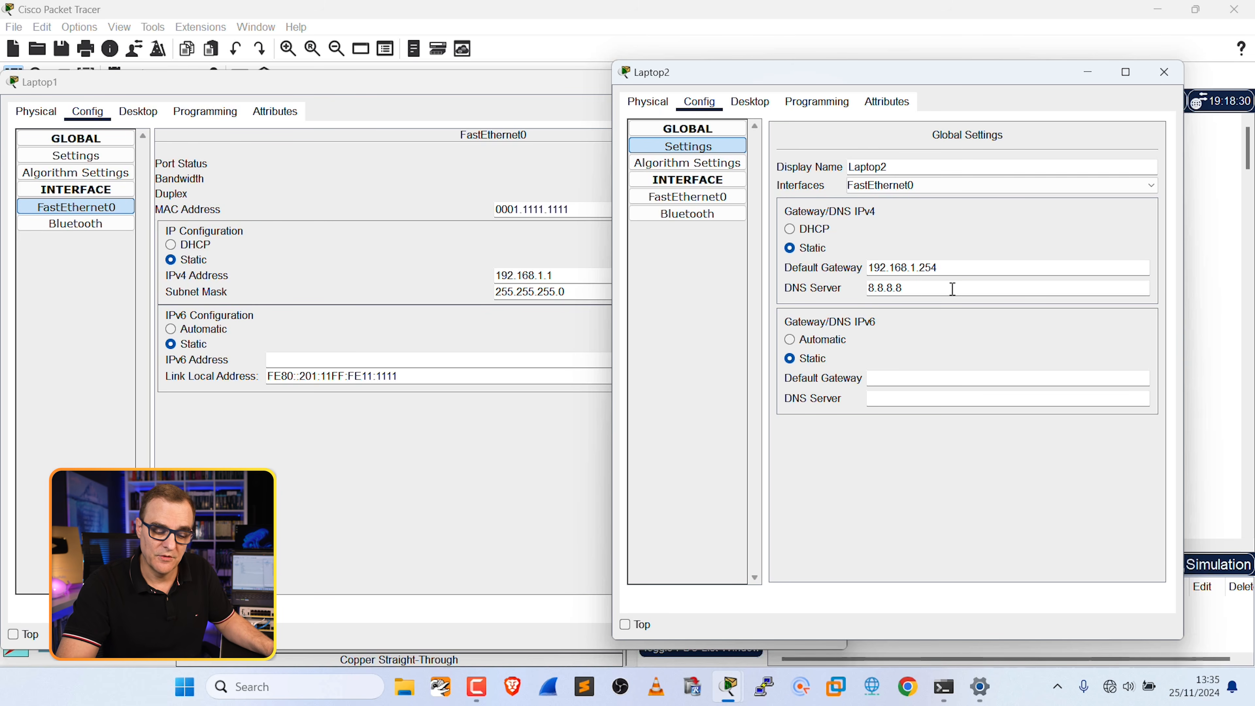
Run ipconfig in Laptop2's widened Command Prompt window and check FastEthernet0's IPv4 address, subnet mask and default gateway
click(744, 105)
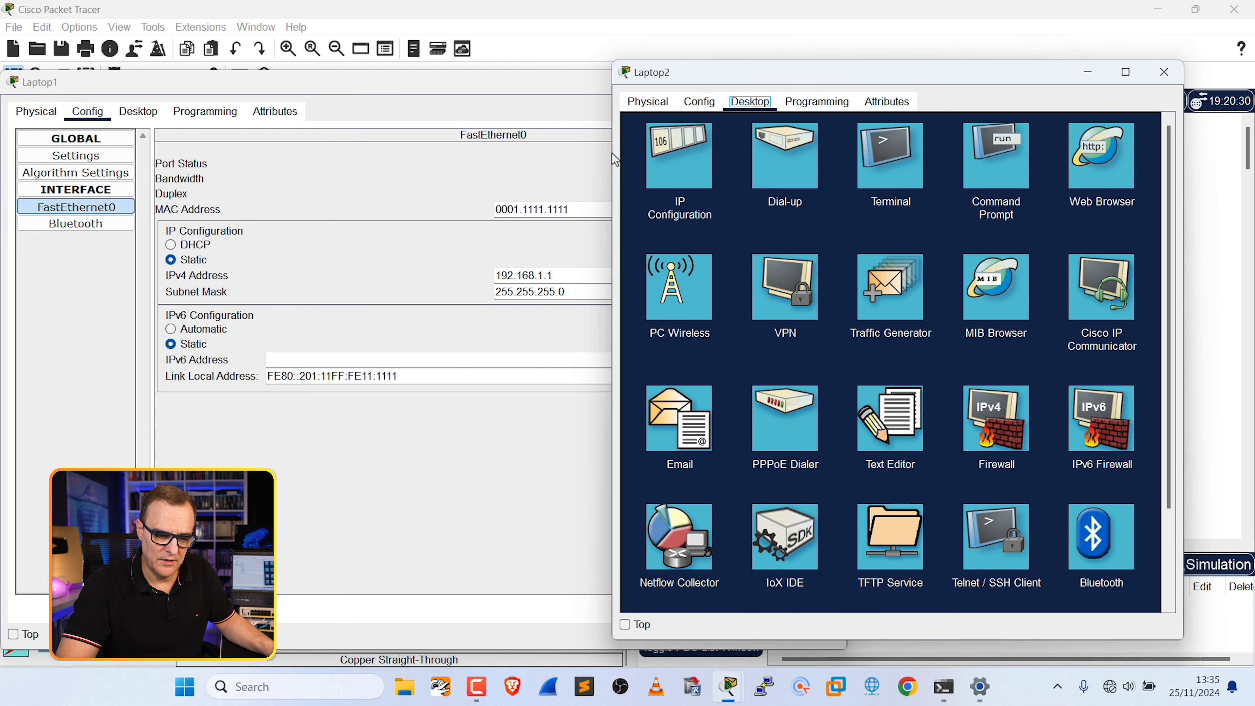
click(969, 155)
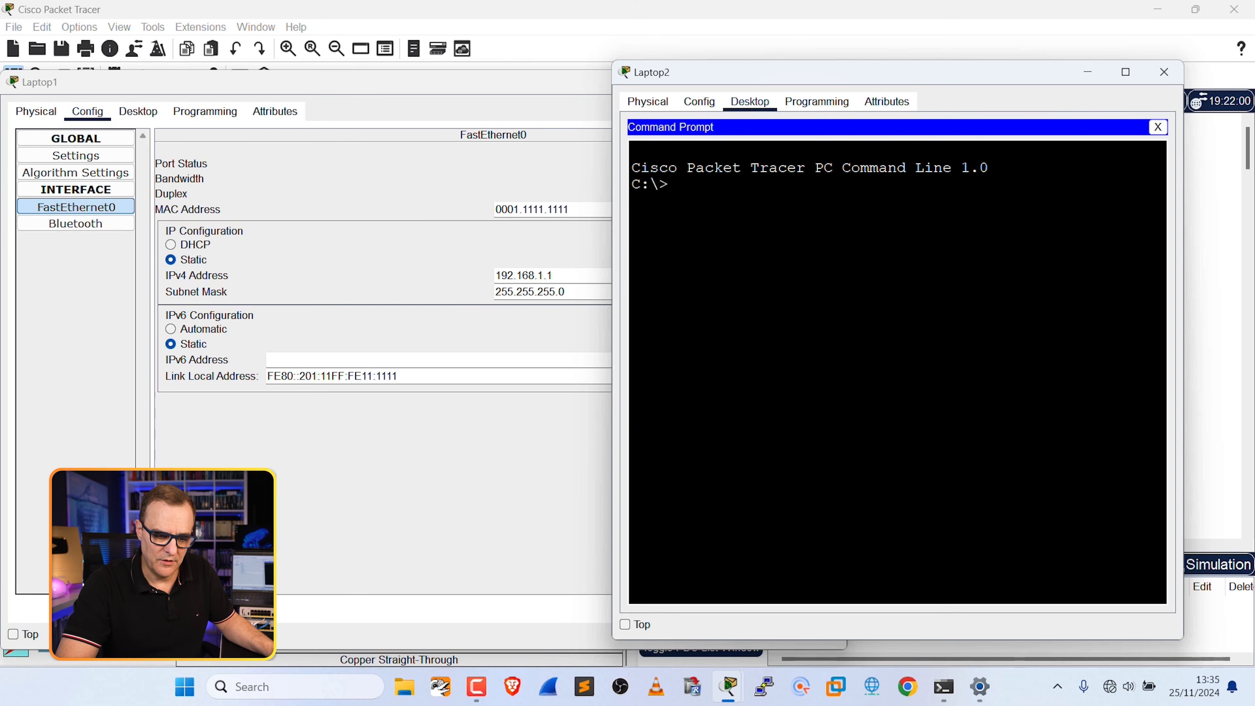
drag(619, 225, 360, 225)
text(ipconfig)
key(Return)
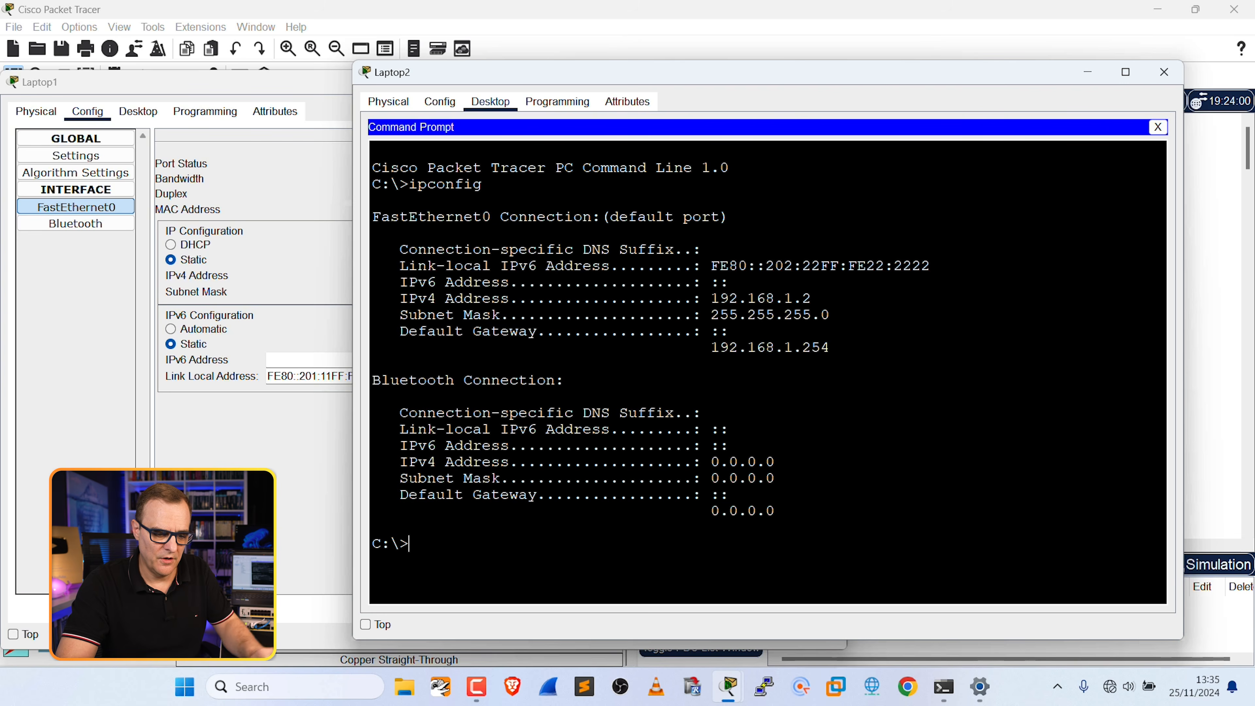
drag(812, 299, 391, 299)
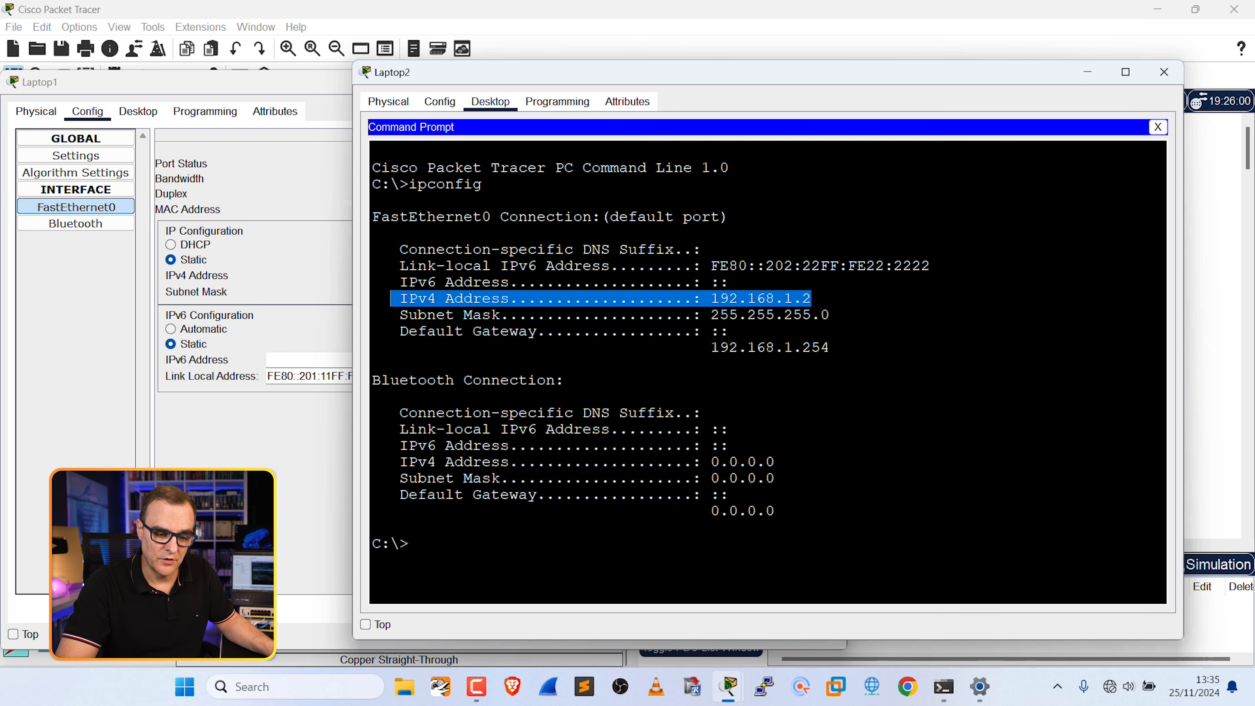
drag(830, 315, 378, 304)
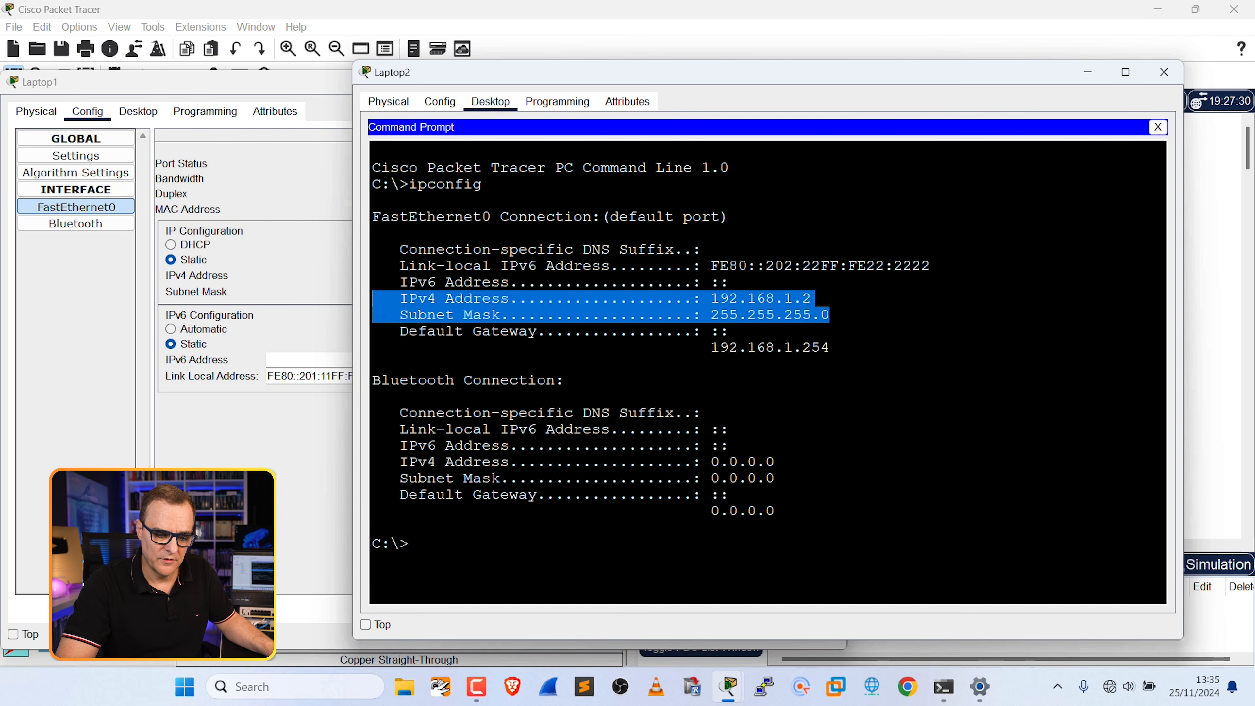
drag(830, 347, 373, 331)
Run ipconfig /all on Laptop2 and check FastEthernet0's IPv4 address, subnet mask, default gateway, DNS server and physical address
key(Up)
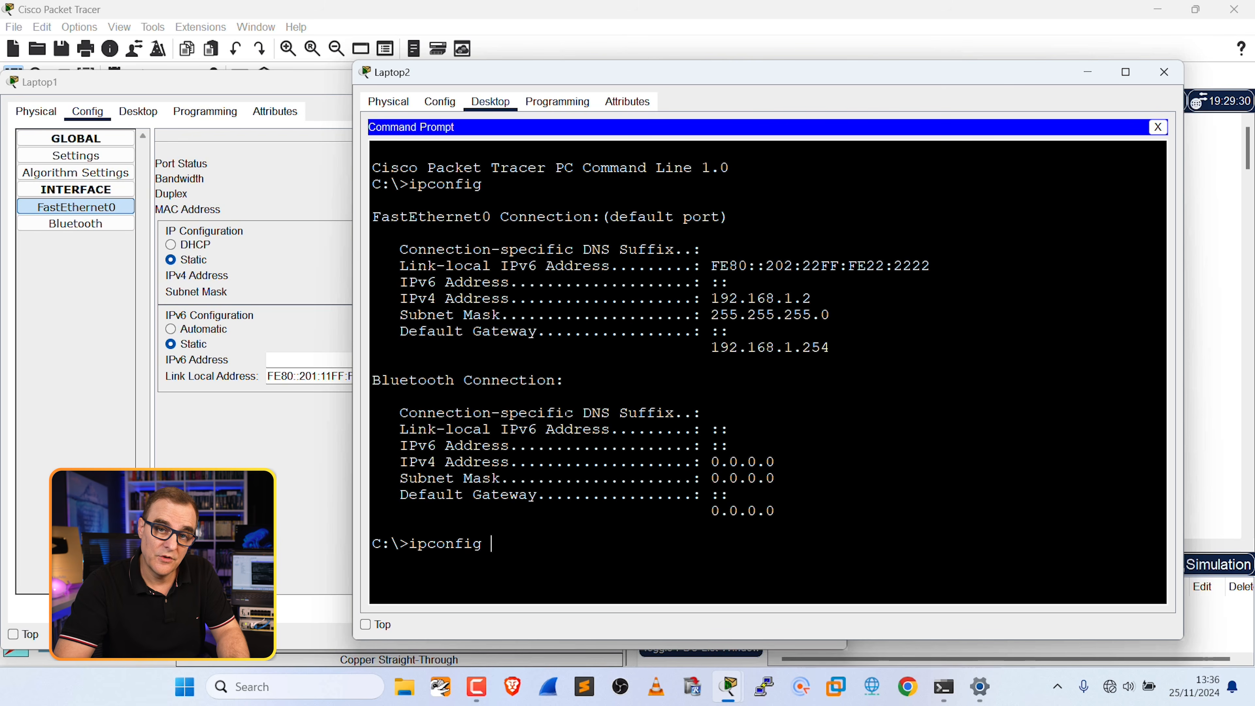
text(/all)
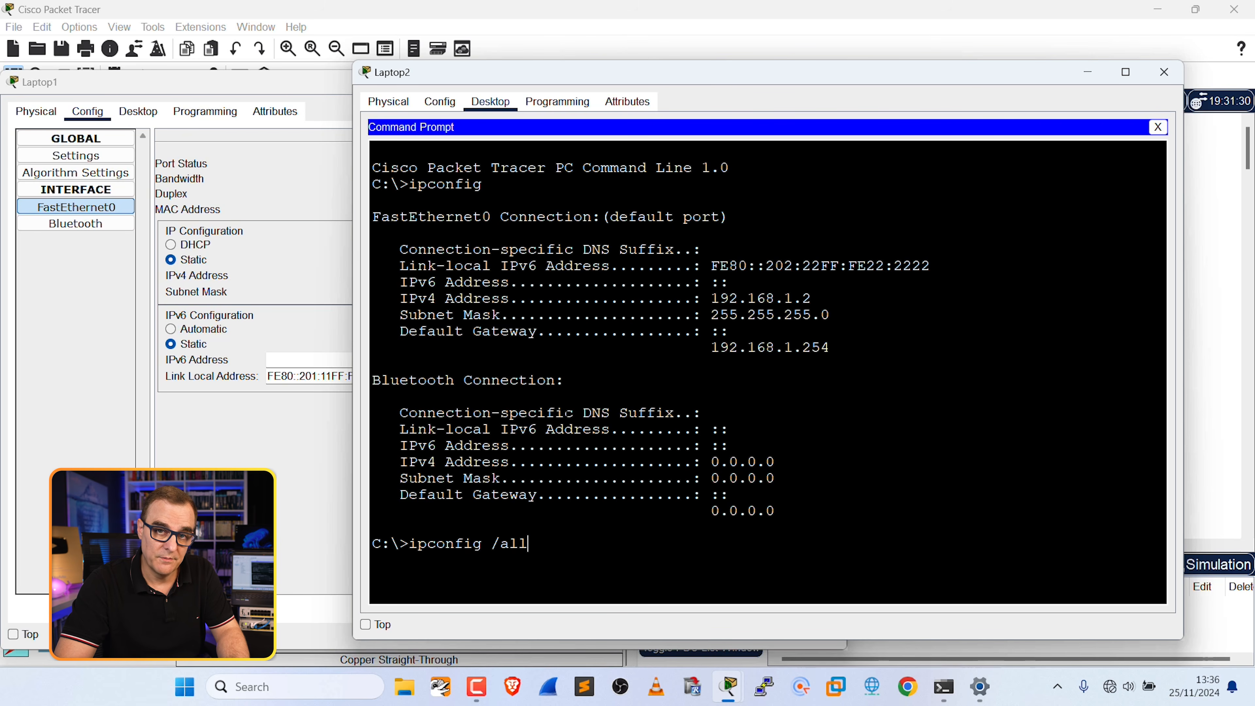
key(Return)
drag(812, 350, 386, 348)
drag(834, 368, 382, 353)
drag(833, 400, 390, 384)
drag(778, 482, 282, 466)
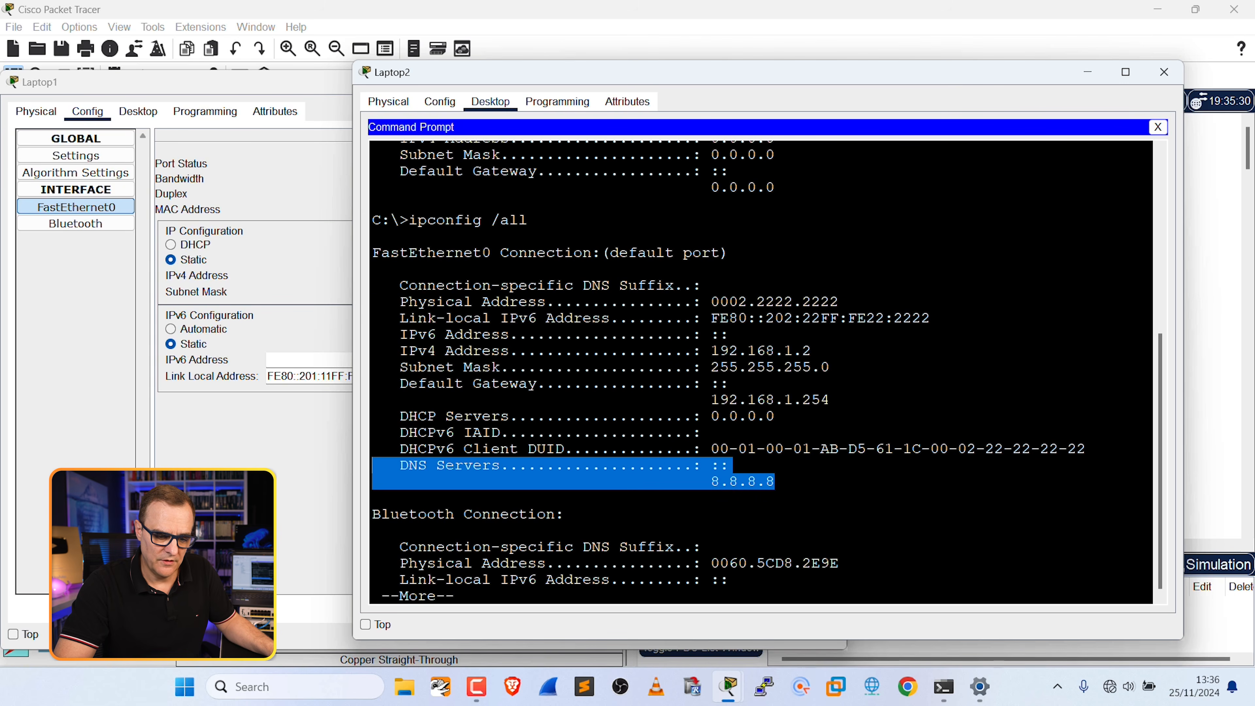
drag(840, 302, 293, 304)
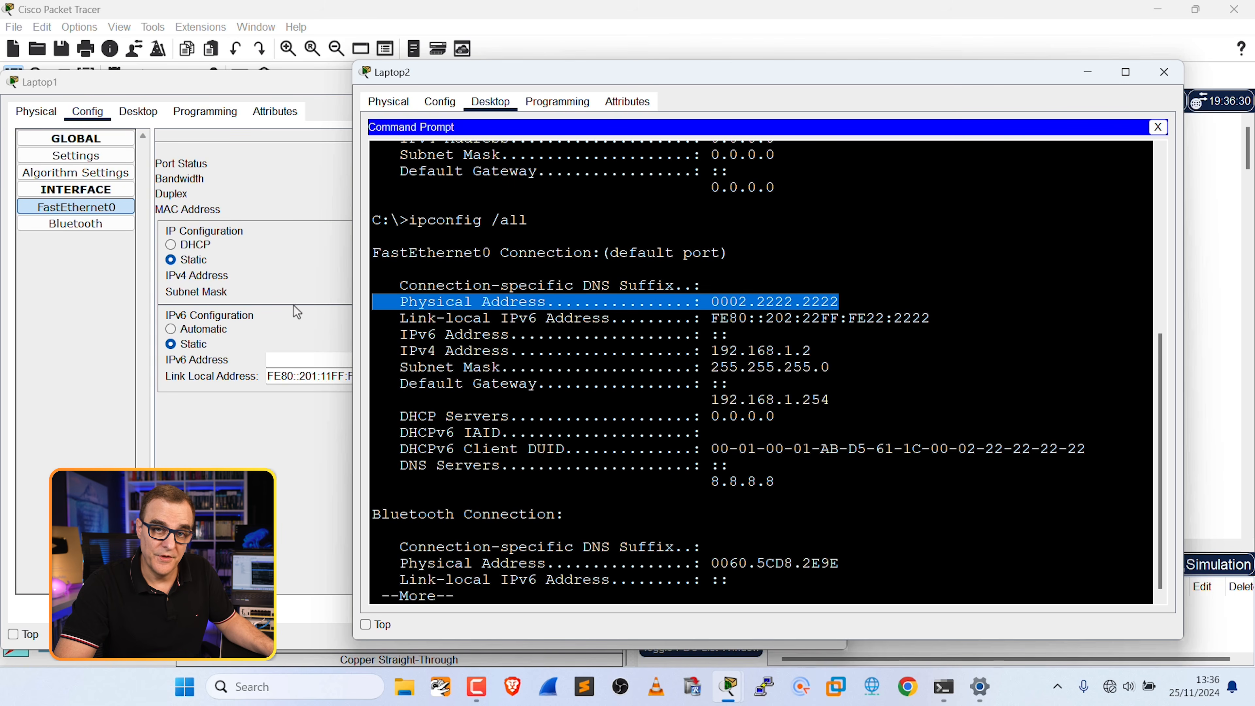
Run ipconfig /all in Laptop1's Command Prompt and check FastEthernet0's physical address and IPv4 address
click(138, 113)
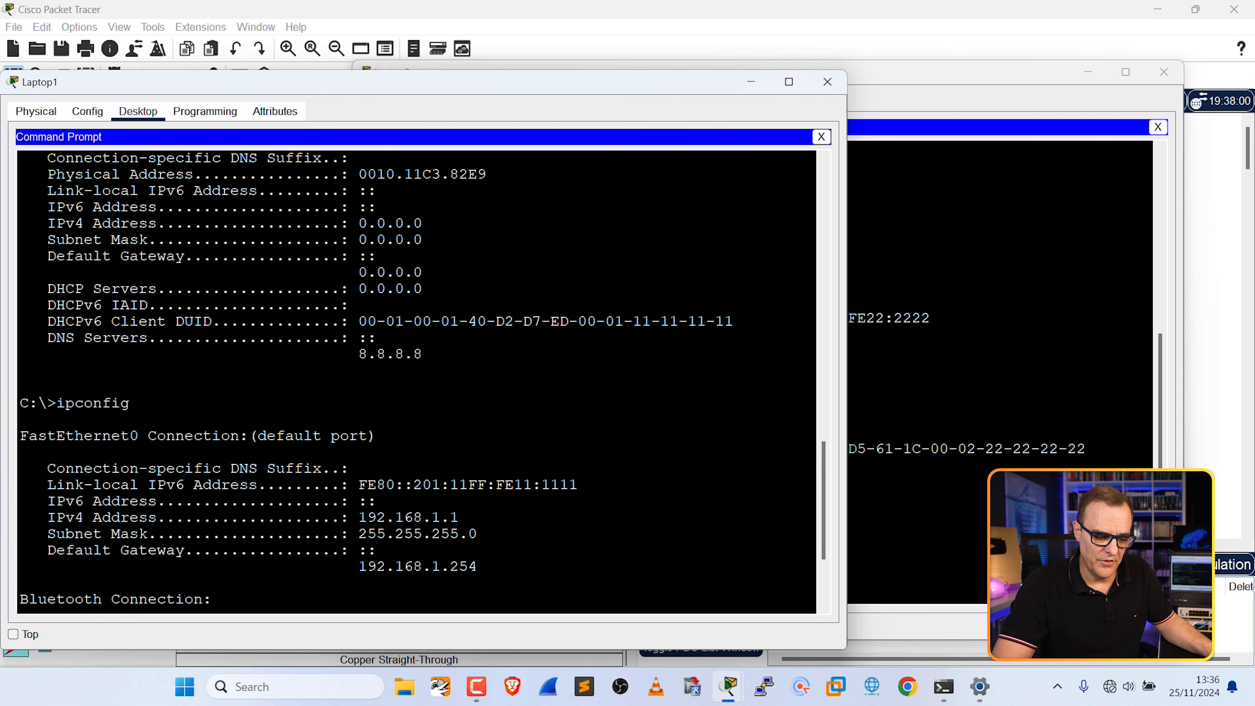
scroll(416, 381, down, 3)
text(/all)
key(Return)
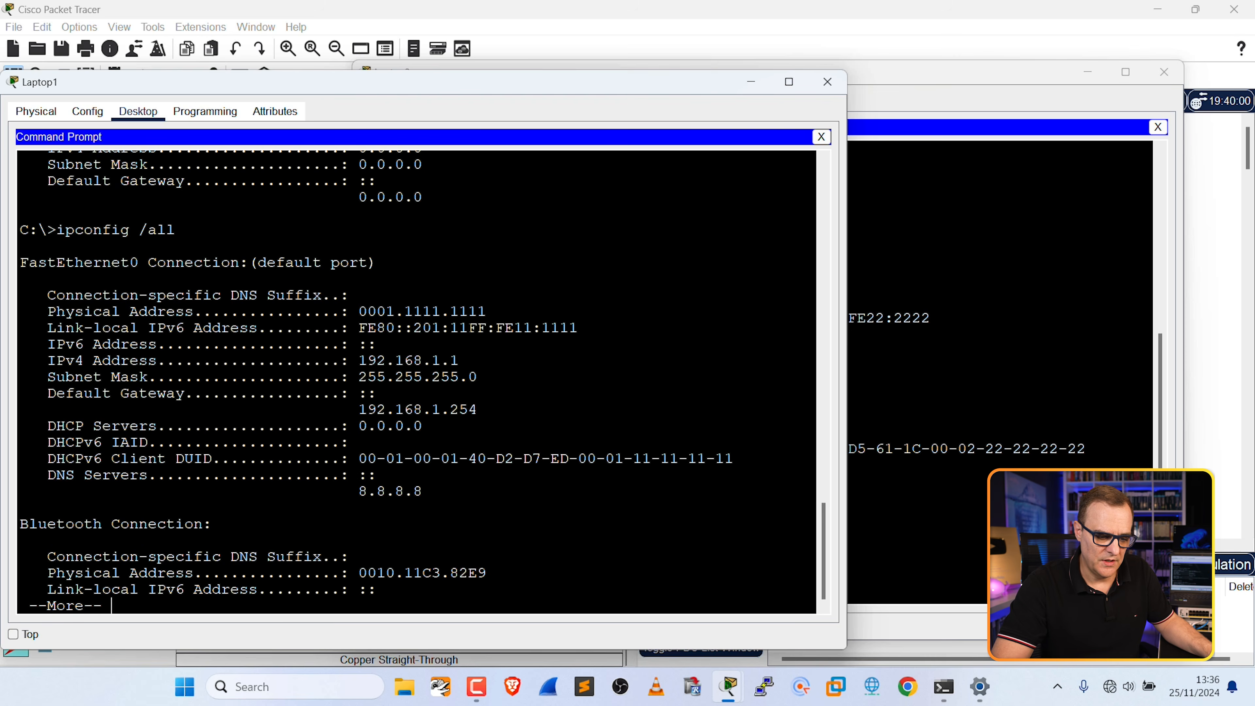
drag(468, 311, 312, 311)
drag(459, 360, 332, 361)
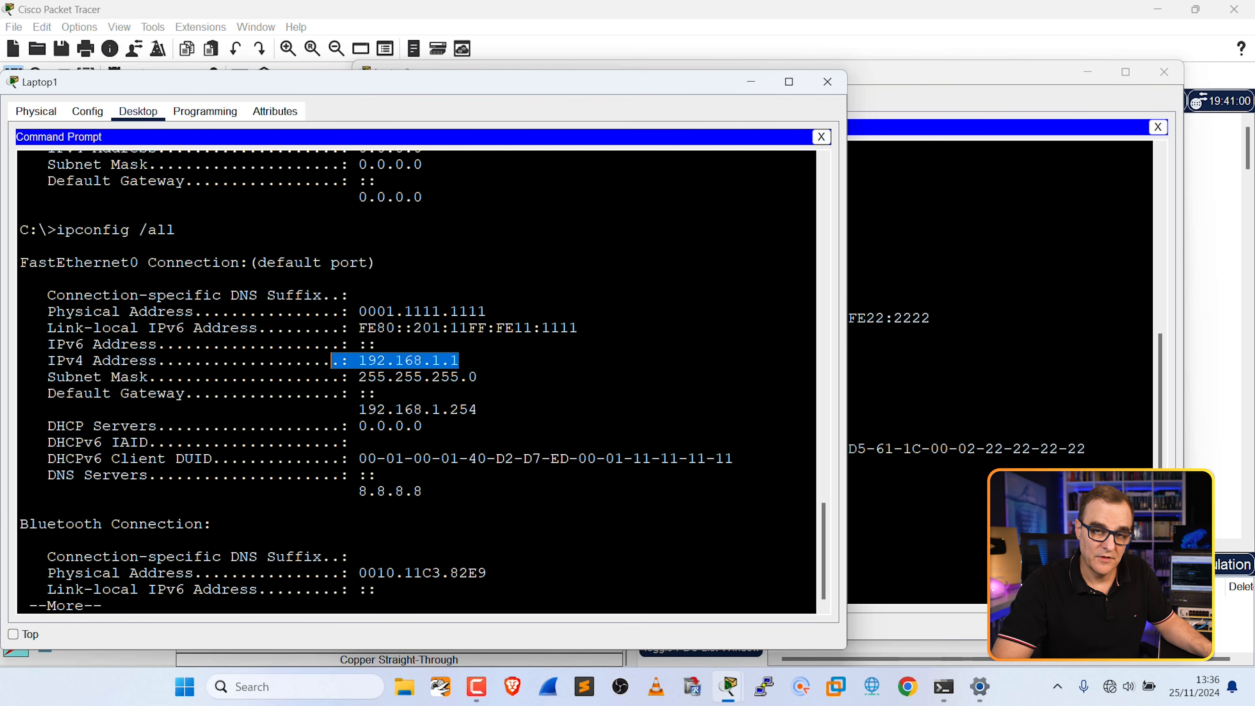
click(709, 11)
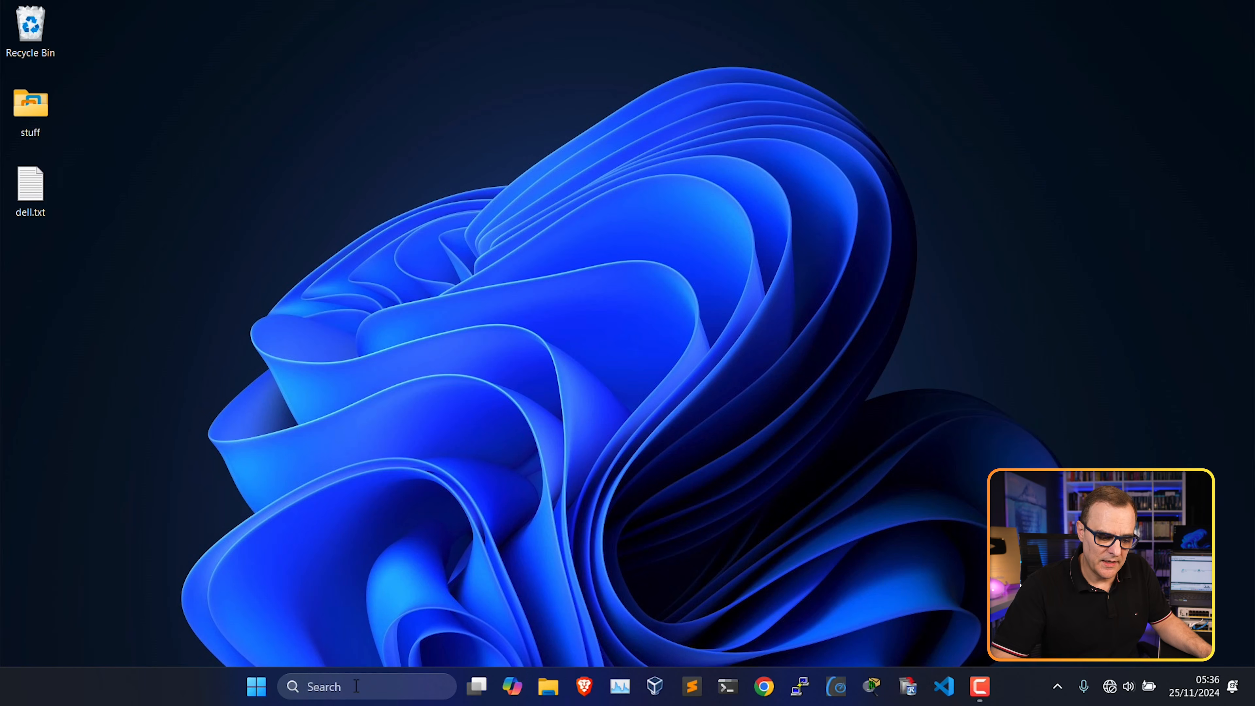
click(356, 686)
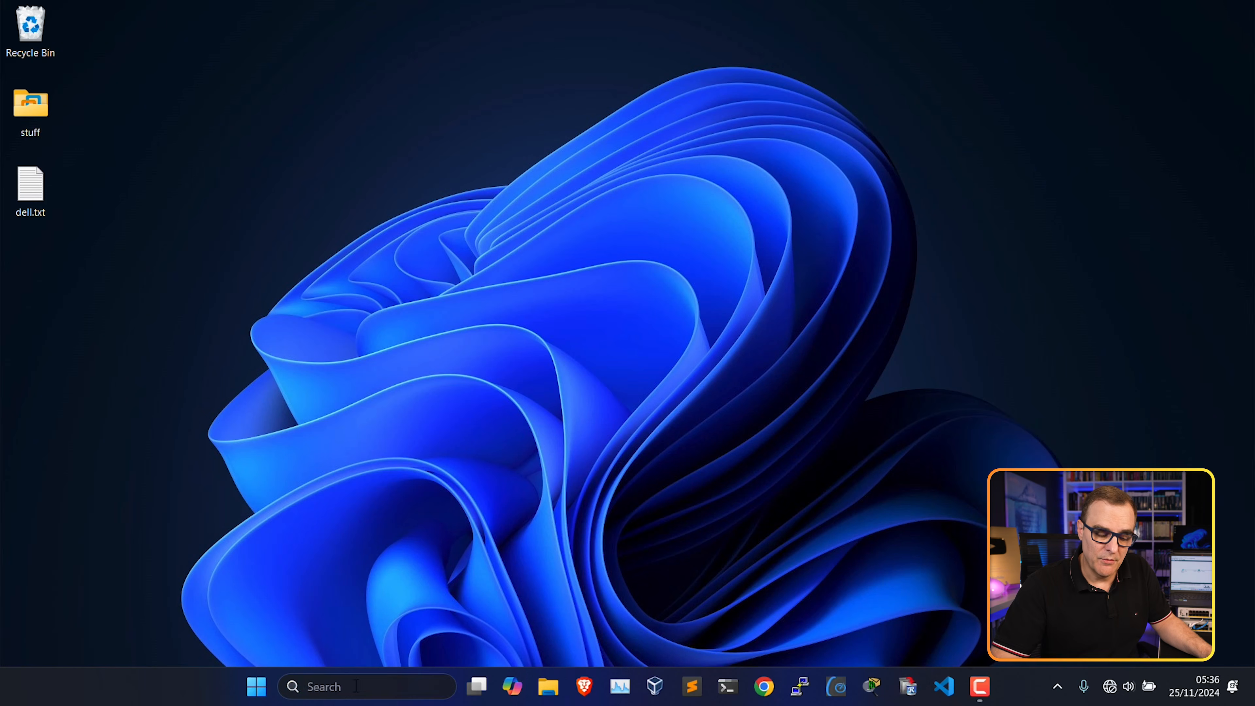
text(v)
key(BackSpace)
text(cont)
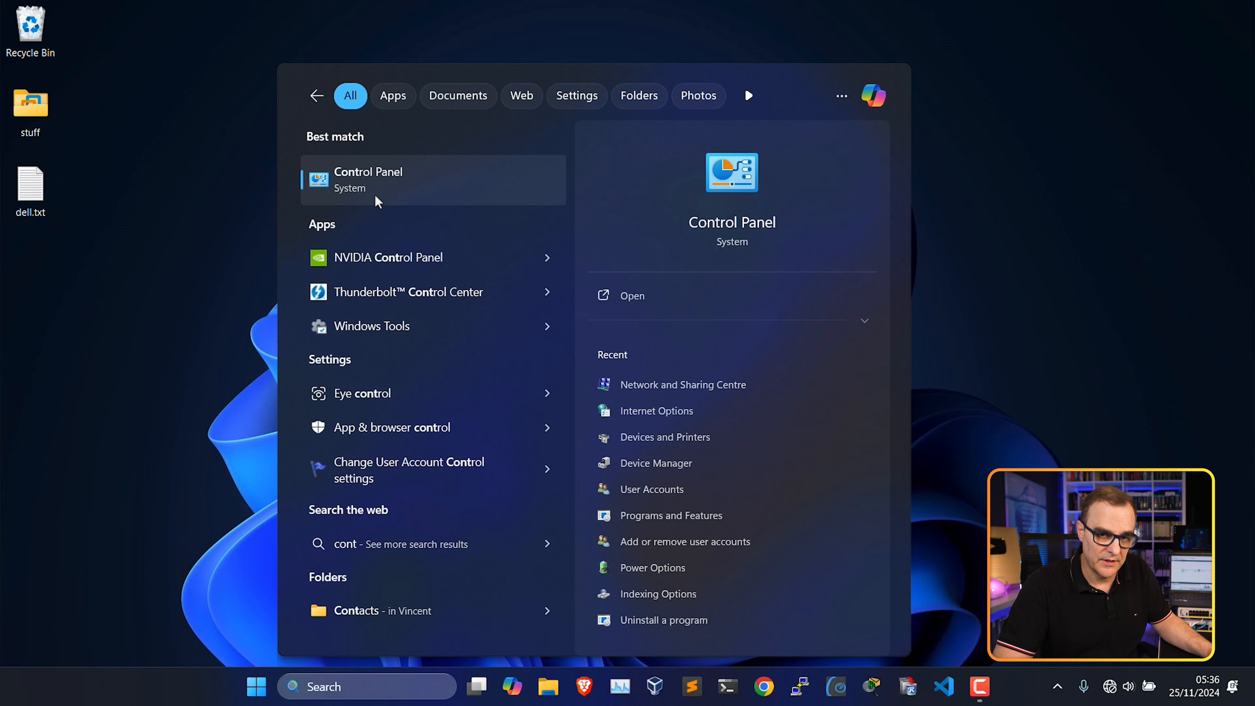
click(374, 194)
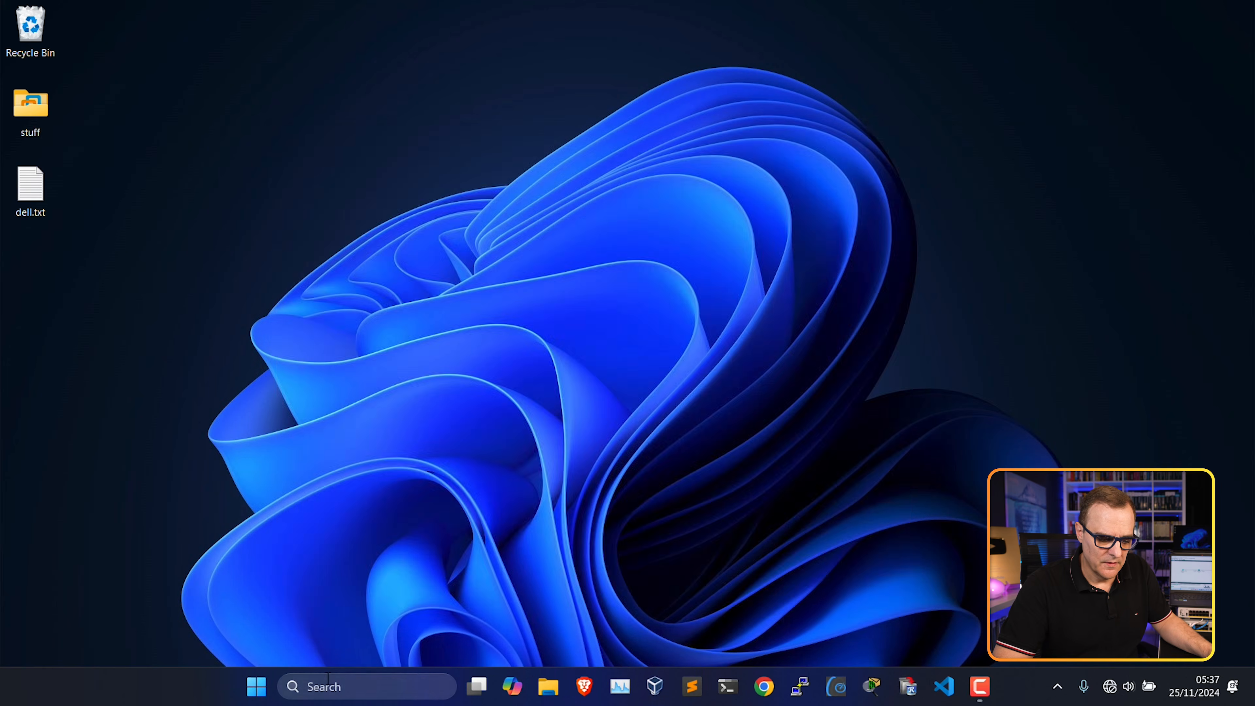
Open Control Panel on the second Windows laptop and bring up its network adapters through the Network and Sharing Centre
click(328, 685)
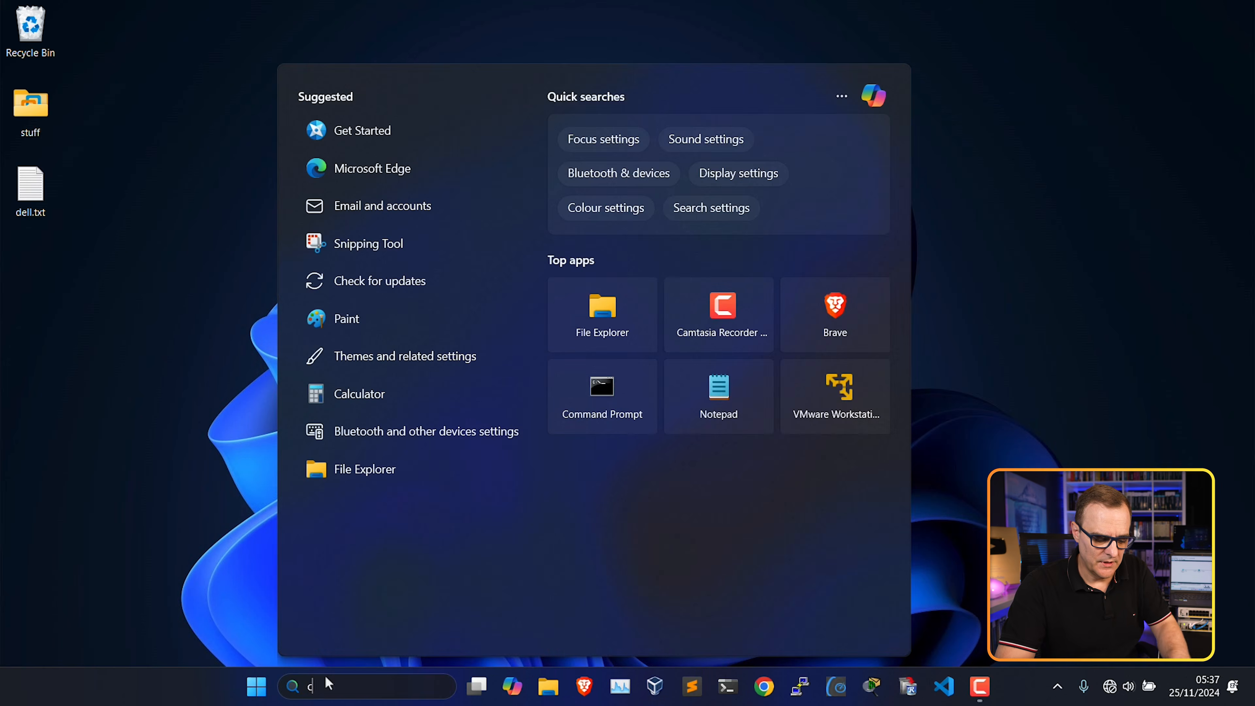
text(contorl)
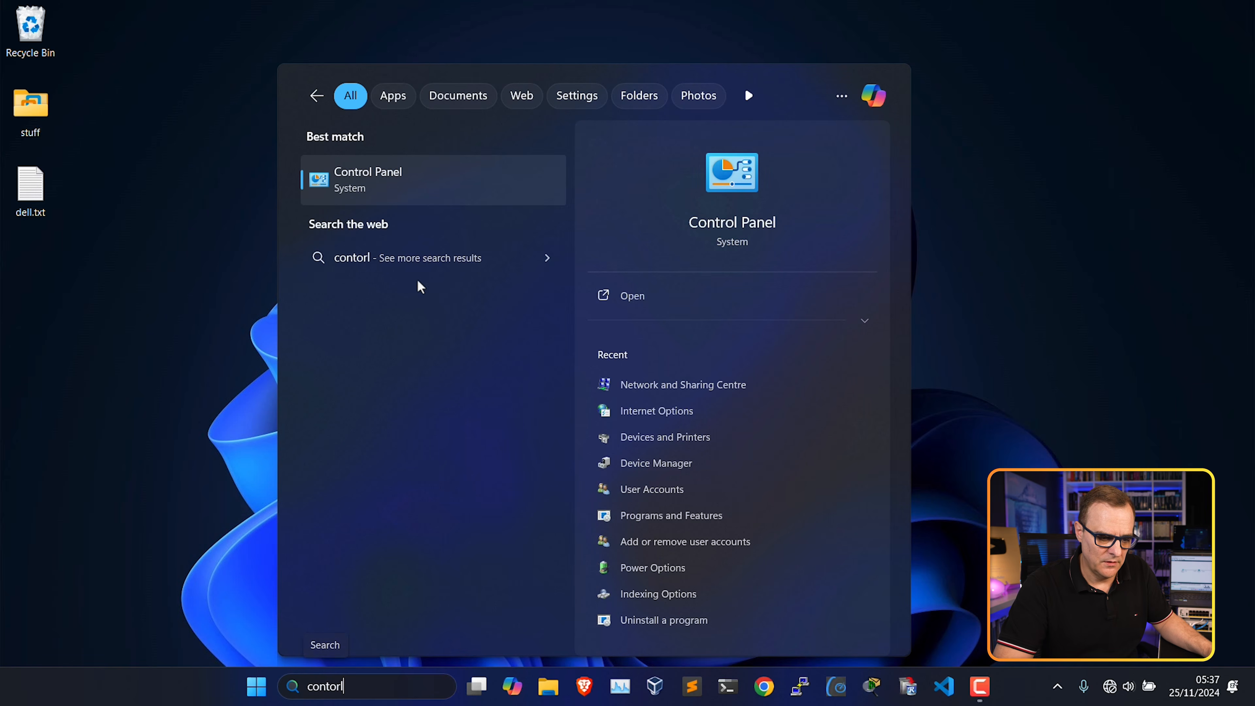
click(398, 173)
click(464, 340)
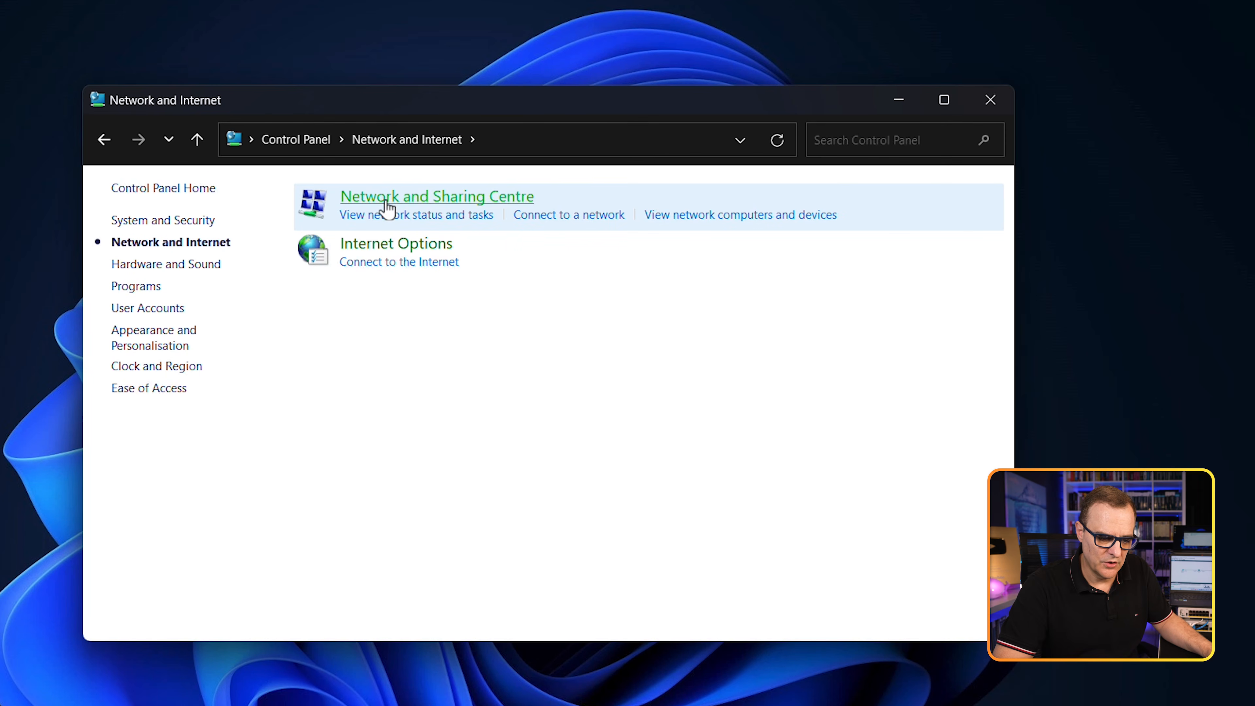
click(386, 200)
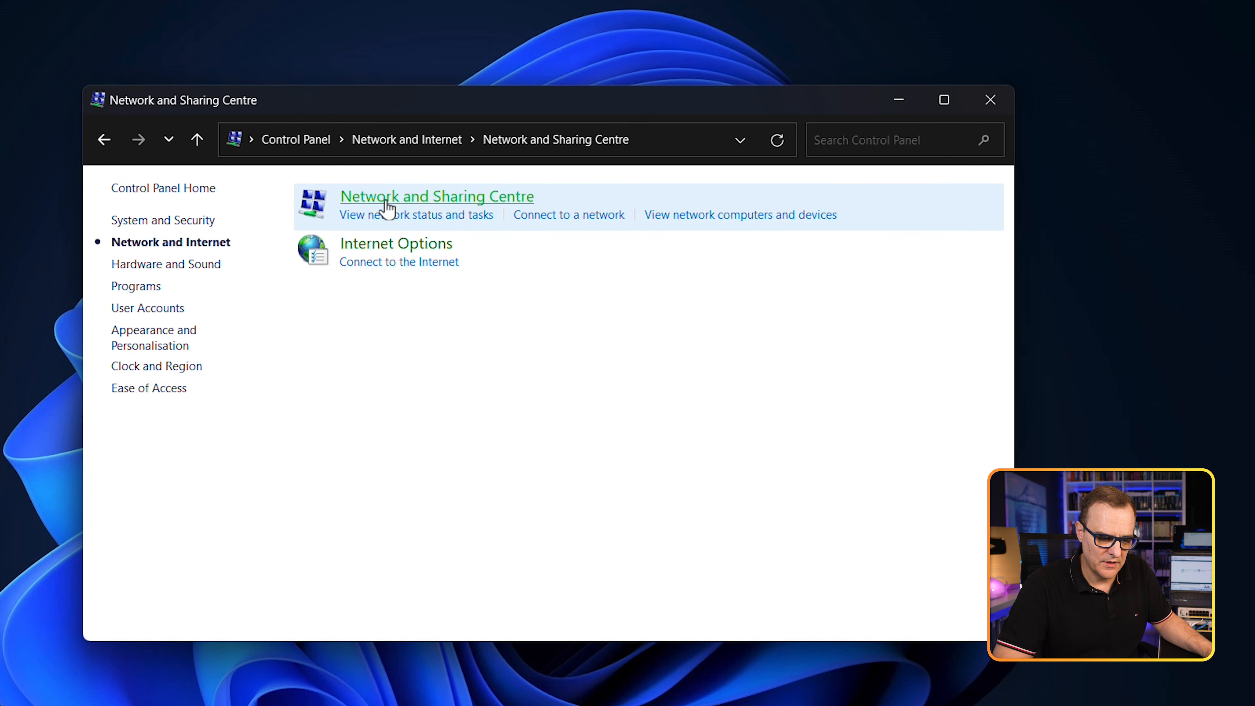
click(179, 225)
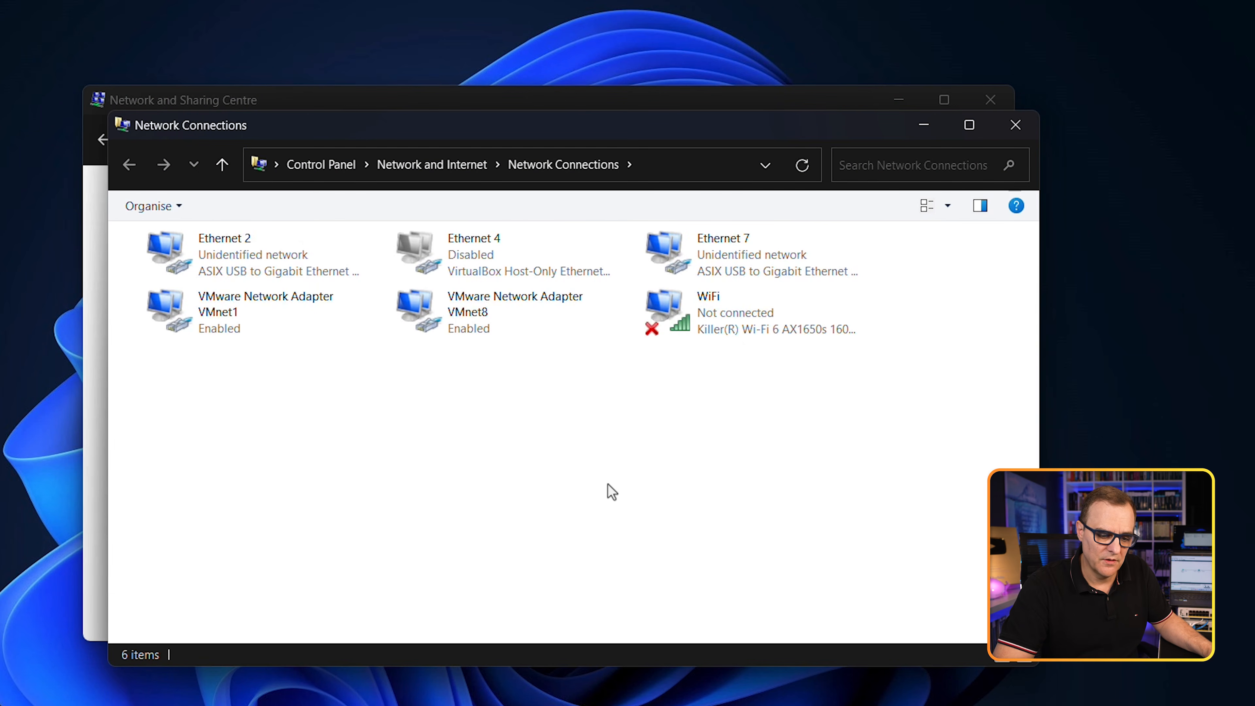
click(599, 434)
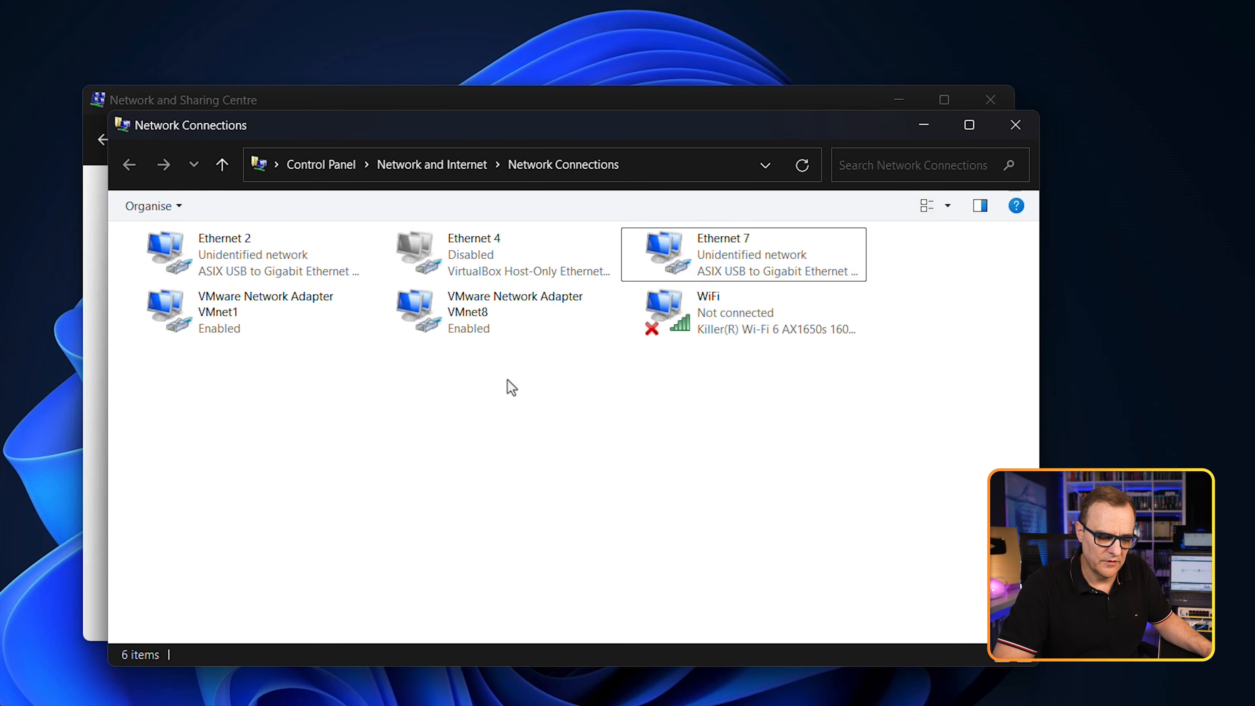
Examine the Ethernet 2 adapter's connection details, including its physical address, DHCP state and IPv4 configuration, and close them
double_click(264, 256)
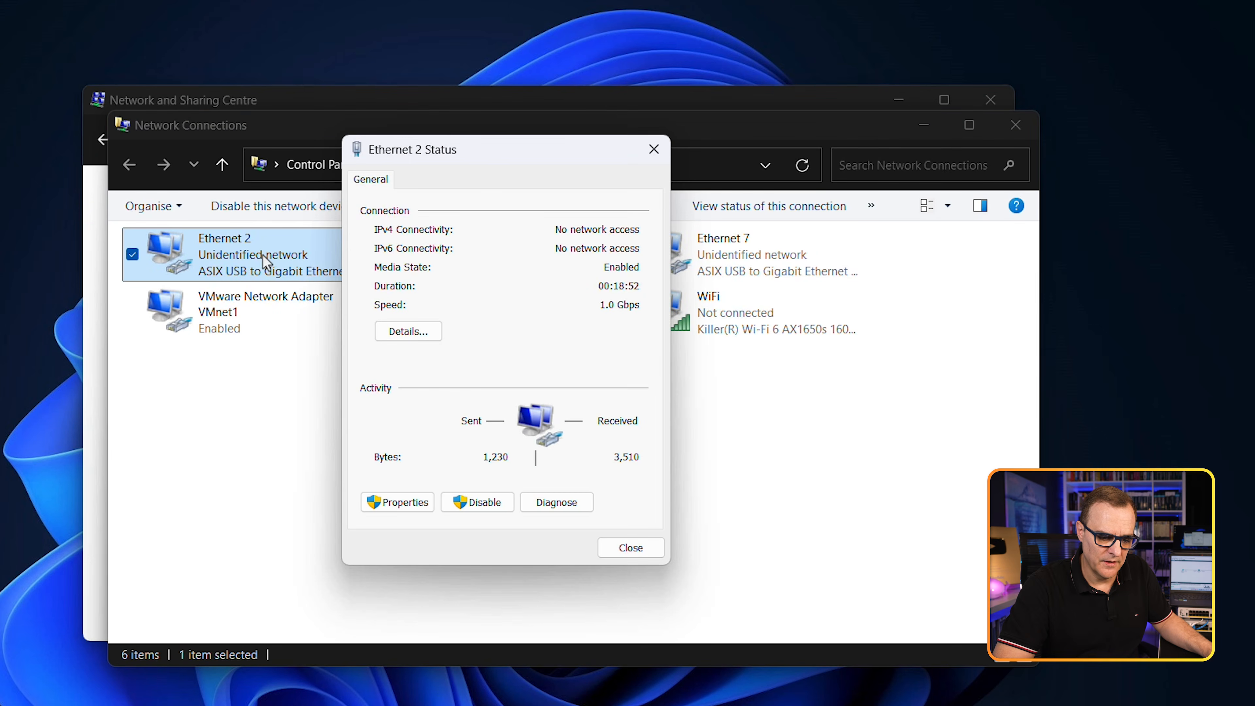
click(423, 335)
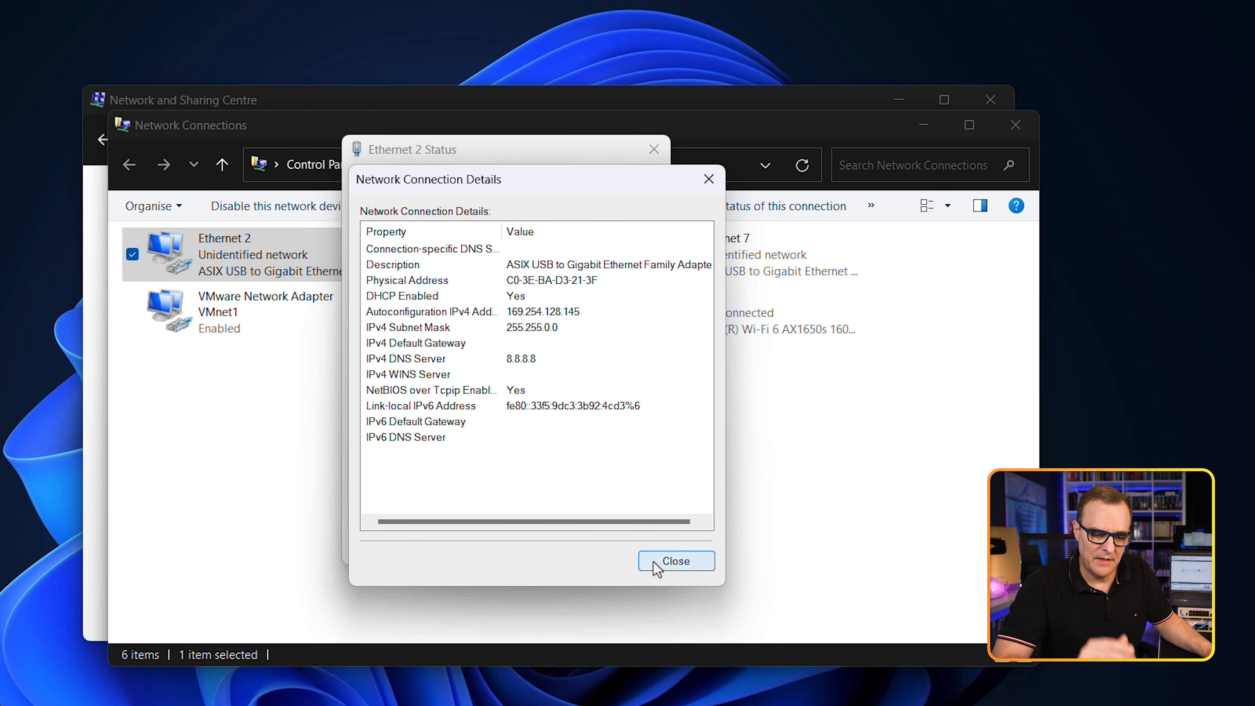
click(668, 562)
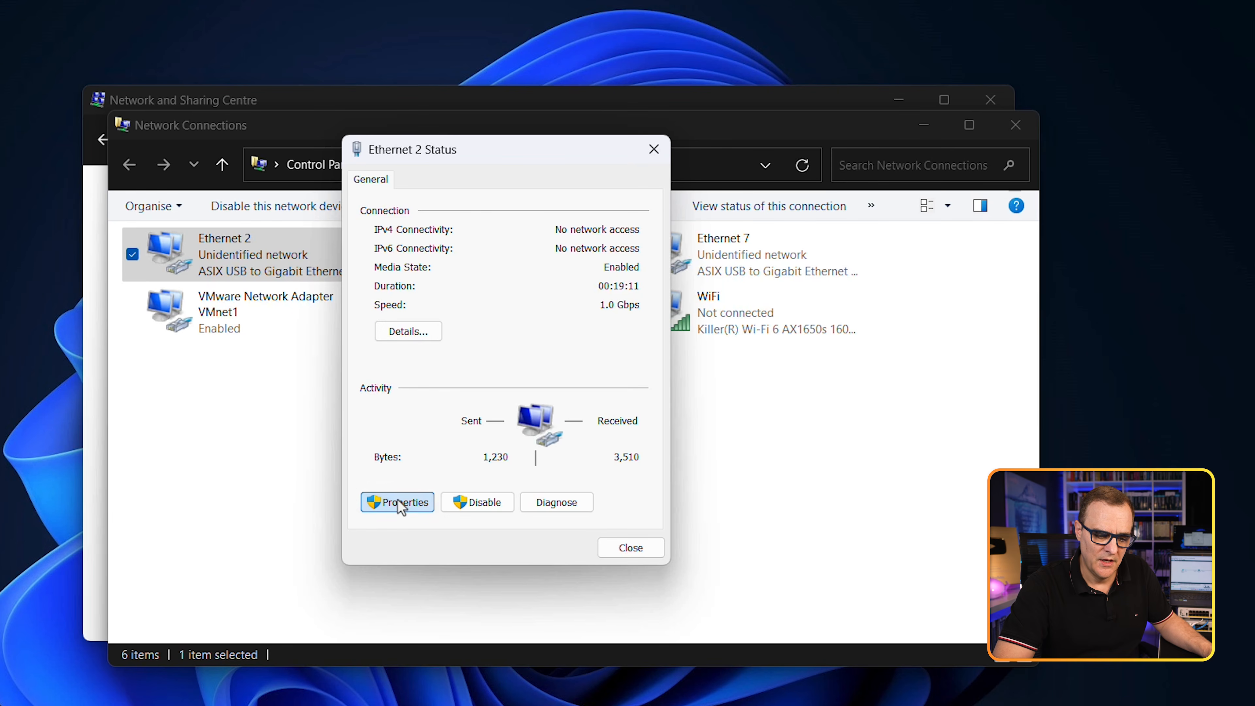
Give Ethernet 2 a static IPv4 address of 192.168.1.2 with subnet mask 255.255.255.0
click(398, 501)
scroll(528, 403, down, 2)
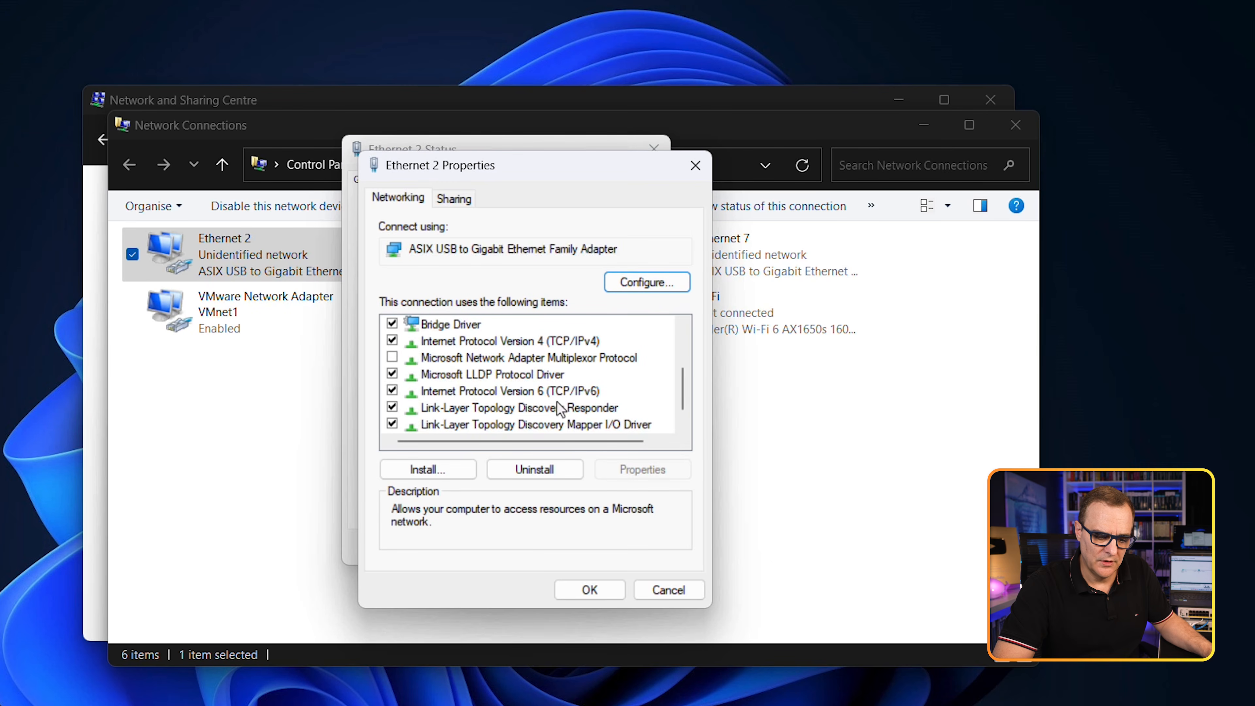
double_click(531, 347)
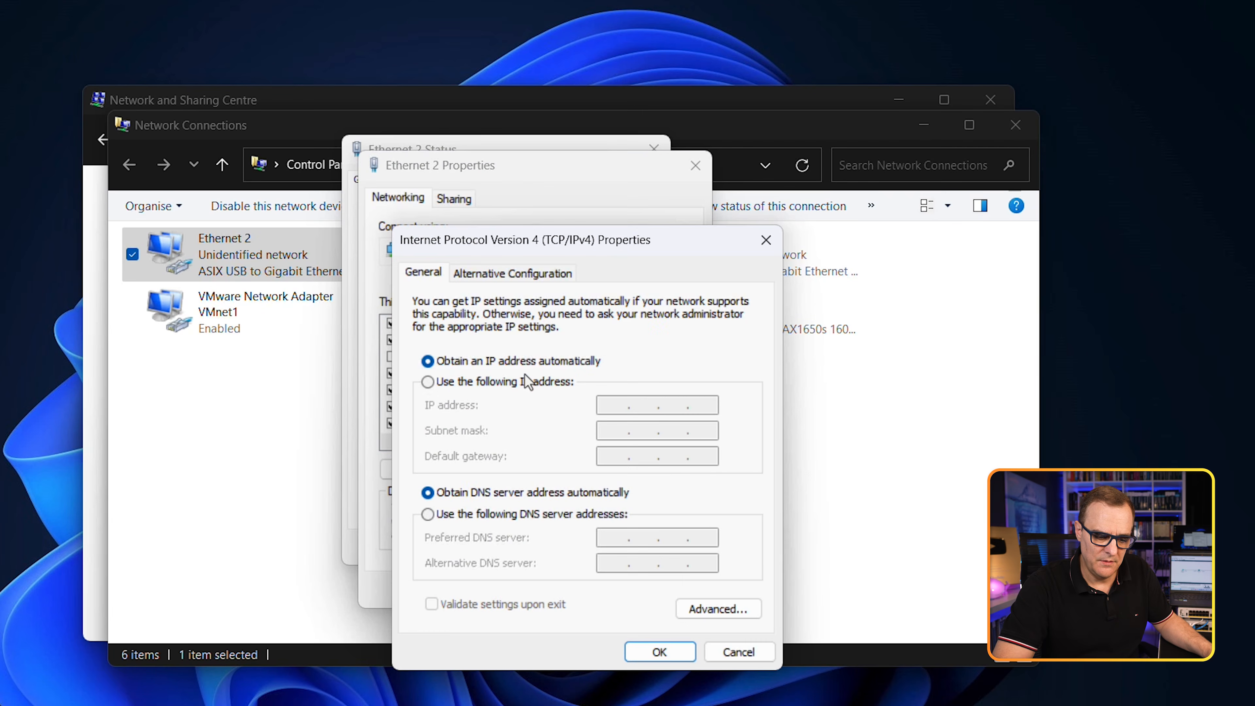
click(515, 385)
click(625, 406)
text(1)
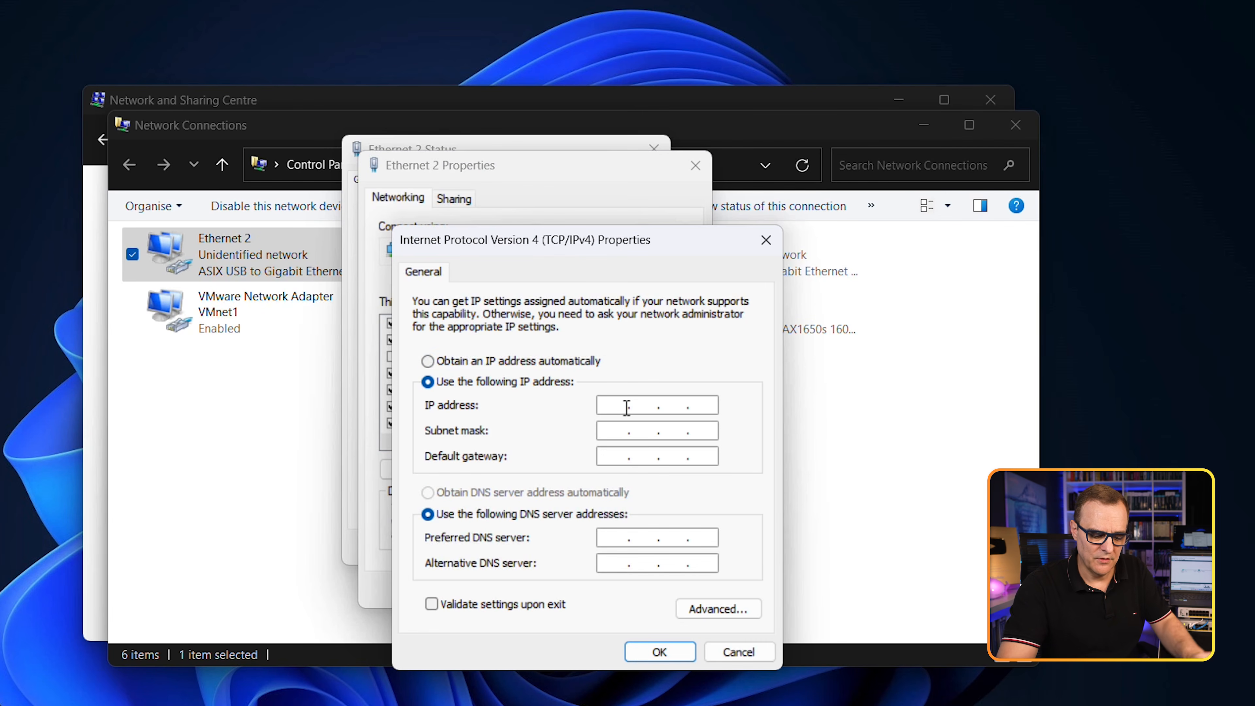
text(92.168.)
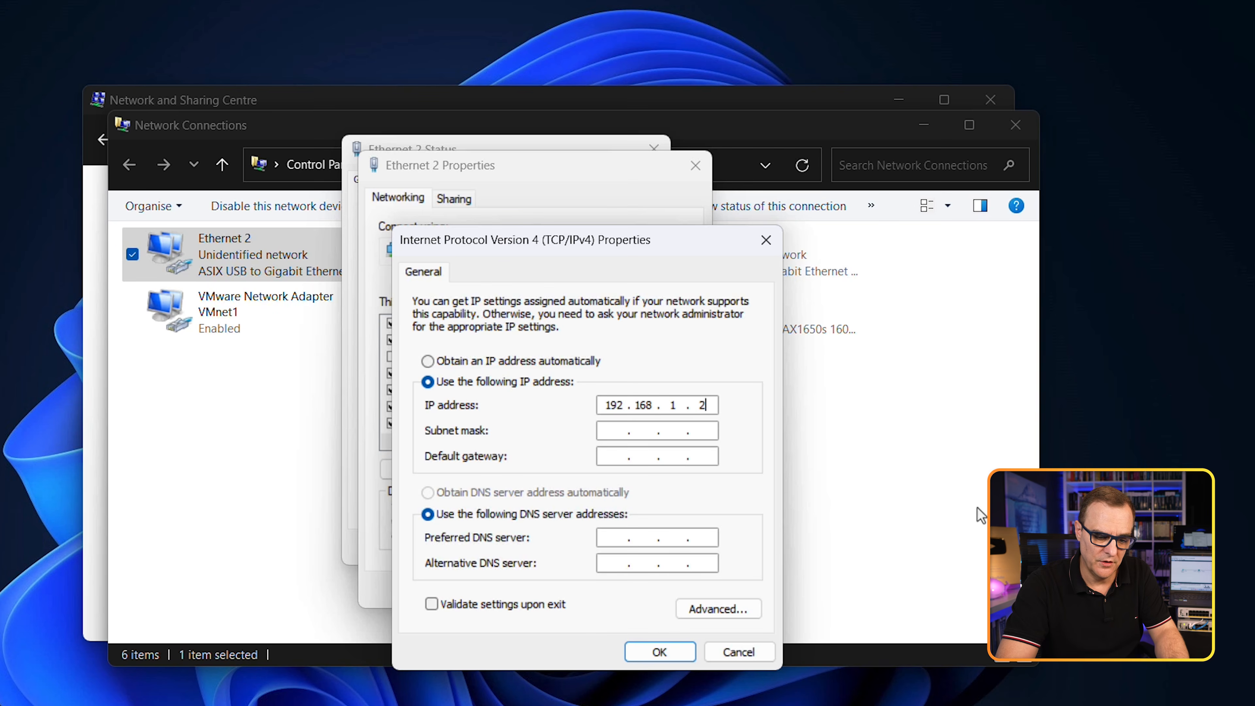
text(1.2)
key(Tab)
key(Tab)
Set Ethernet 2's default gateway to 192.168.1.254 and preferred DNS server to 8.8.8.8, apply the settings and close the adapter's dialogs
text(192.168.)
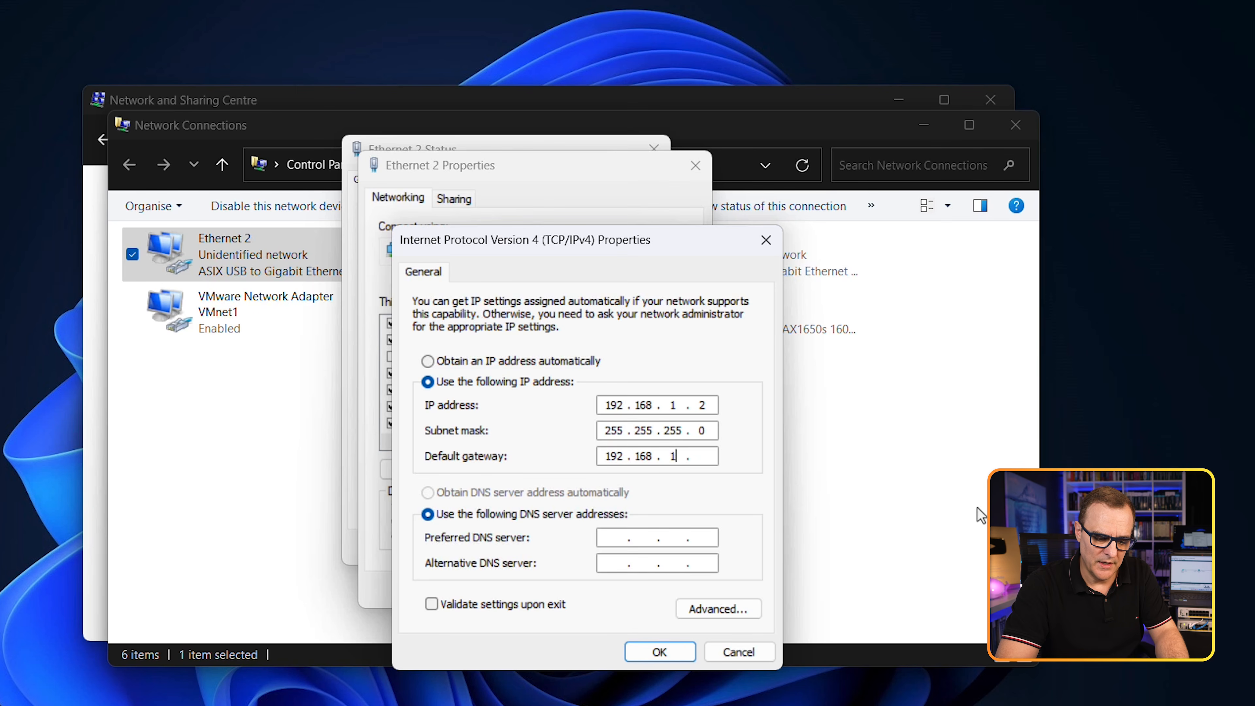
text(1.254)
key(Tab)
key(Tab)
text(8.8.8.8)
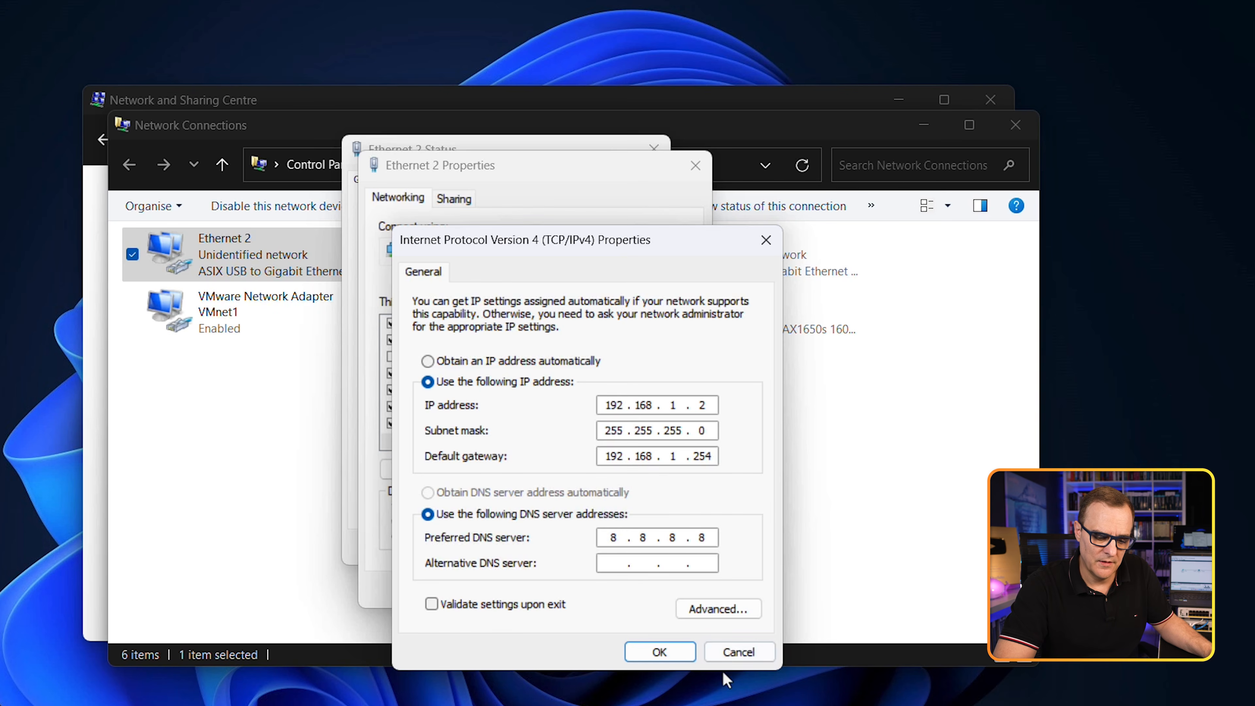
click(660, 652)
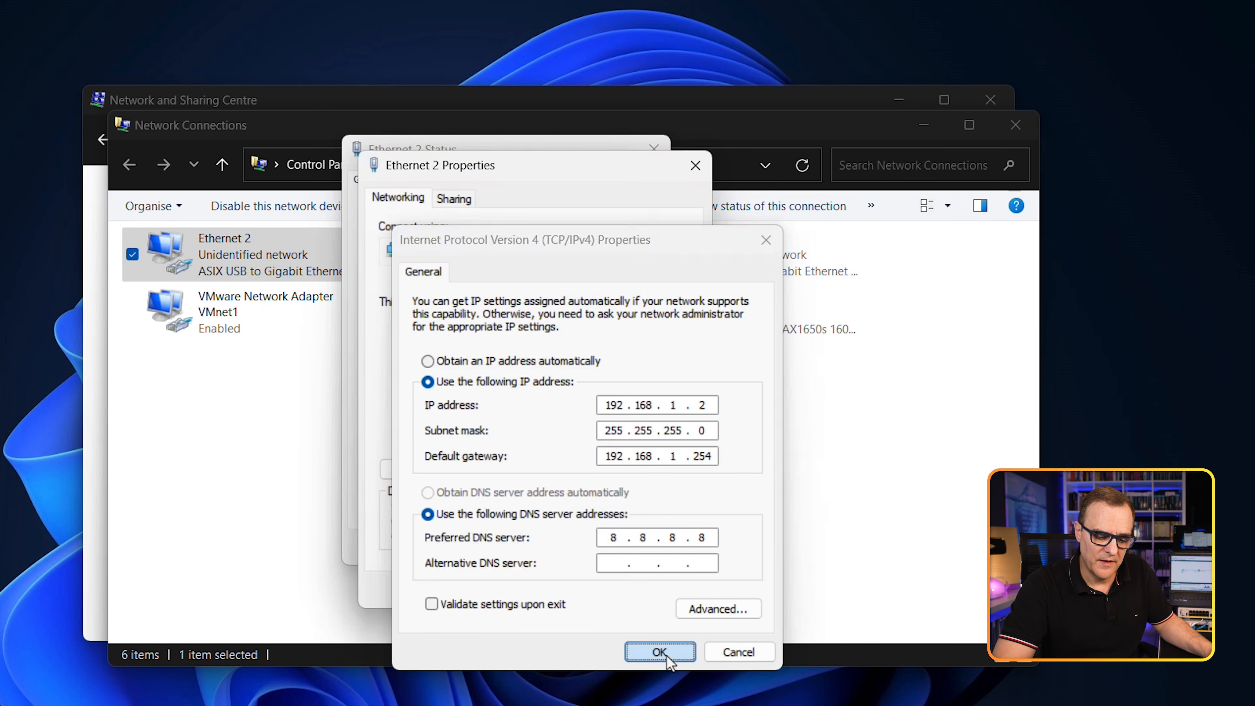
click(590, 590)
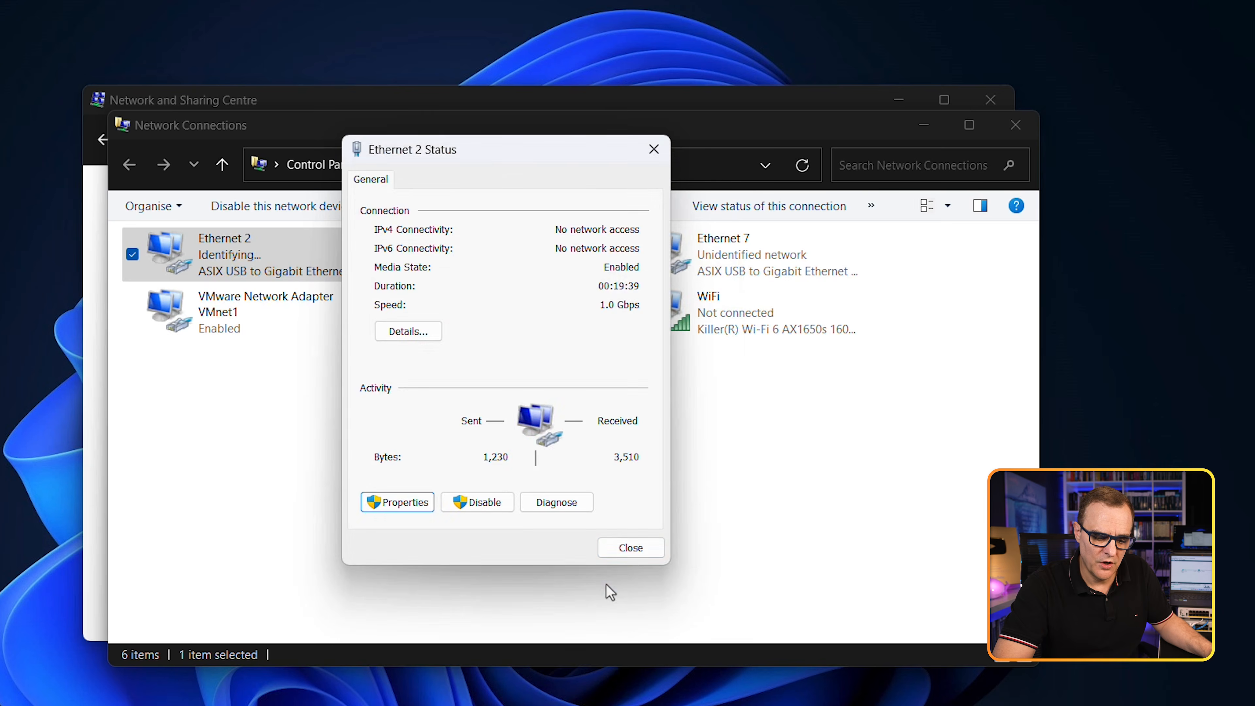
click(636, 550)
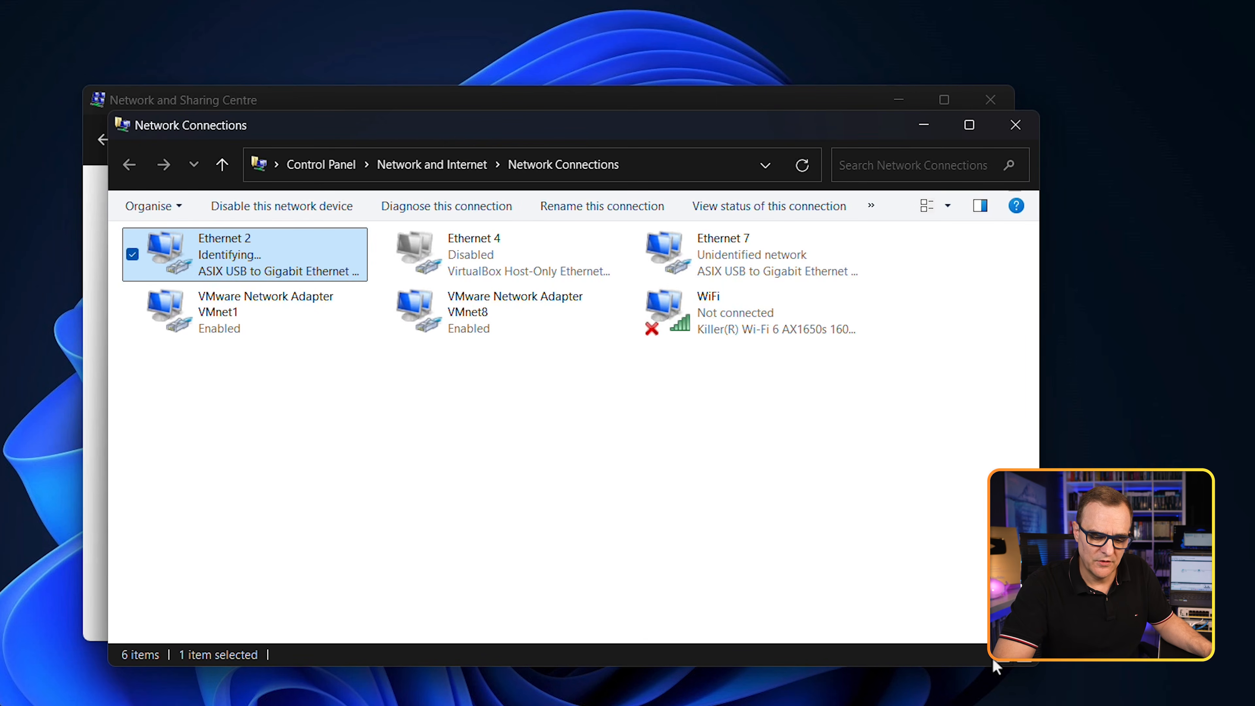
Review Ethernet 2's IP assignment in Windows Settings, check its editable IPv4 values without changing them, and minimize the window
click(1123, 688)
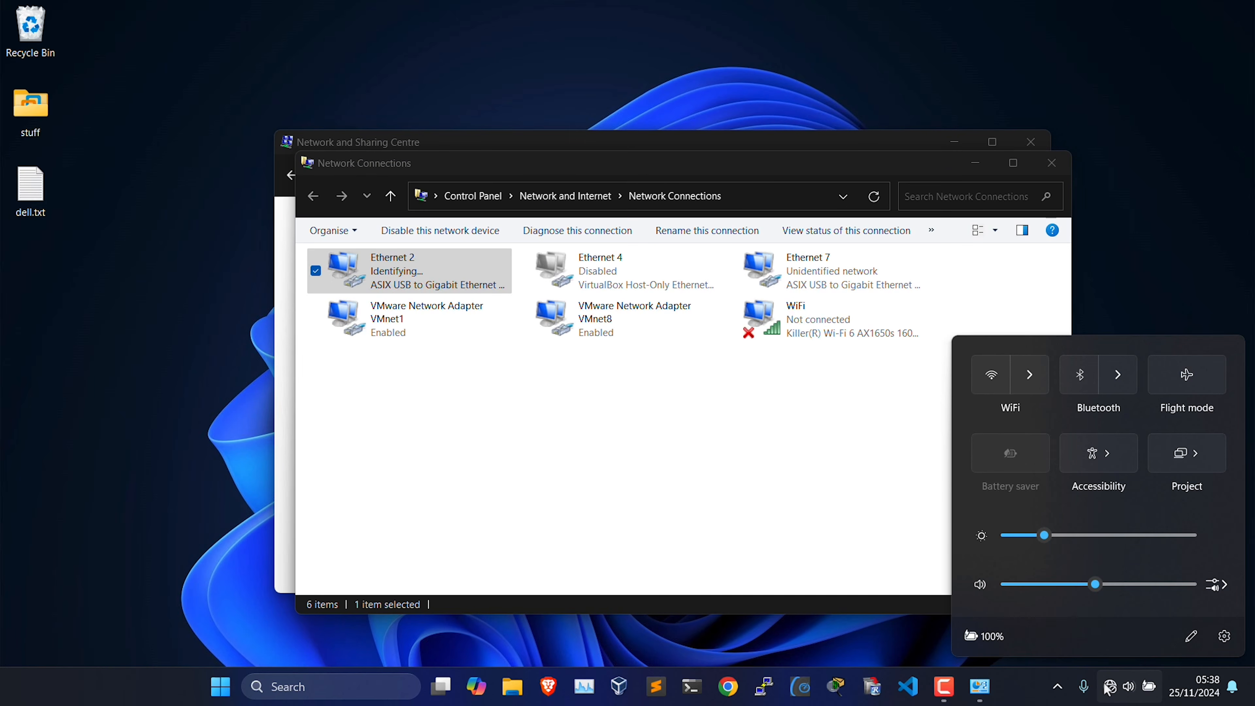
click(1225, 637)
click(369, 353)
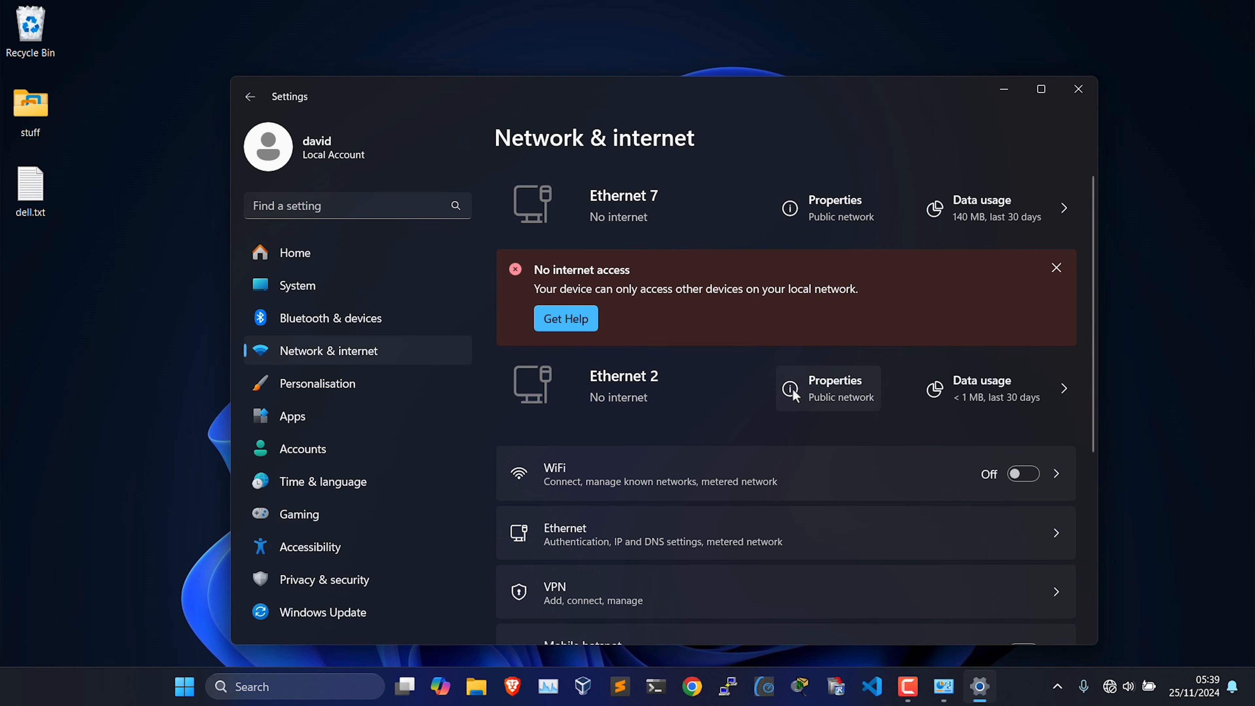
click(796, 396)
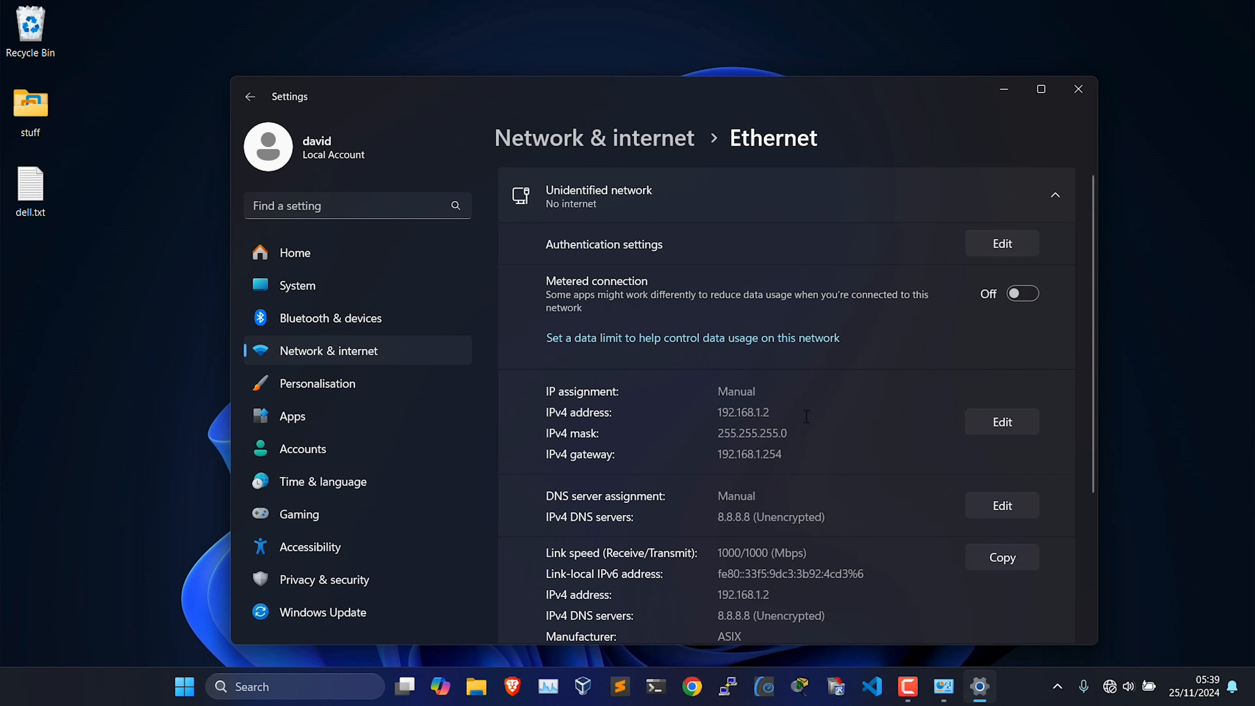
click(1019, 428)
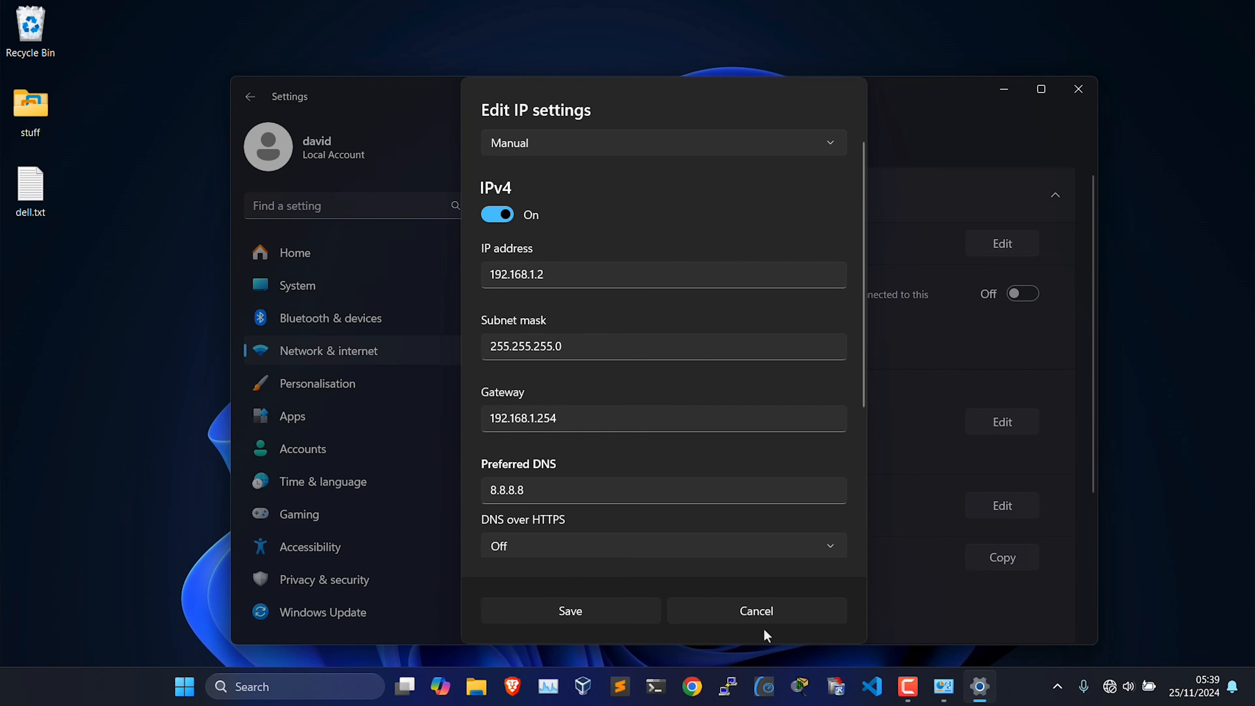
click(762, 613)
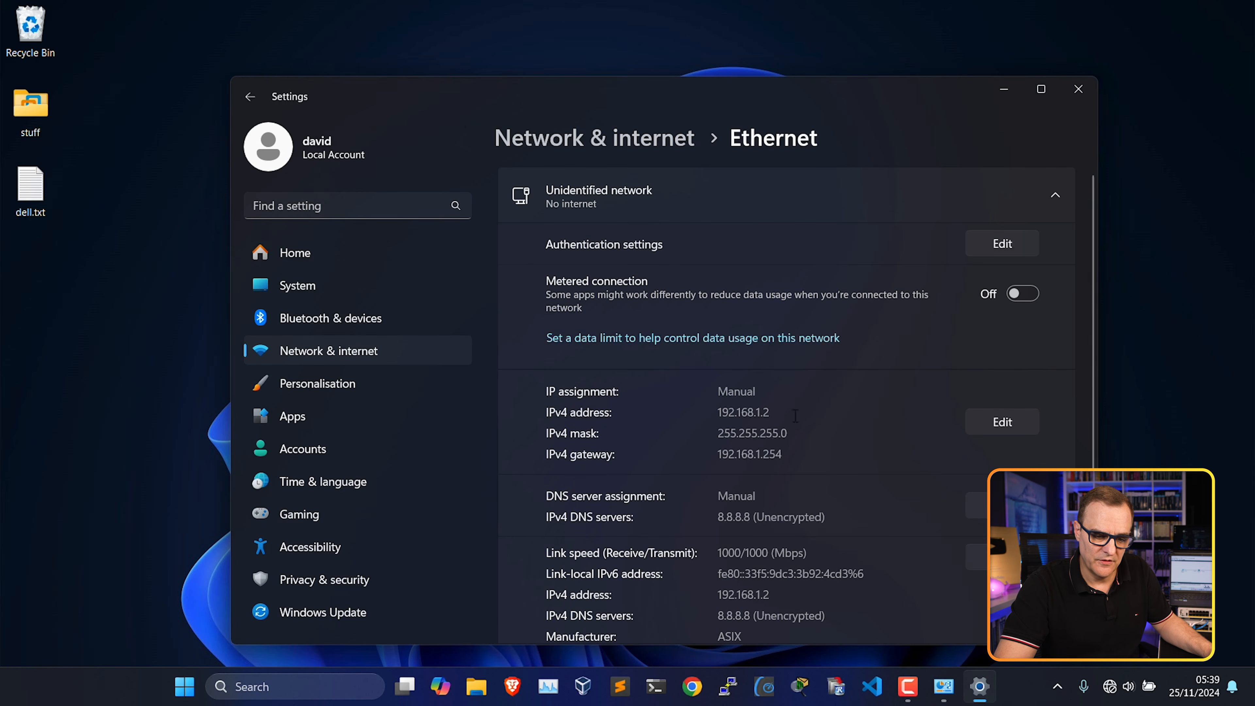
click(1010, 95)
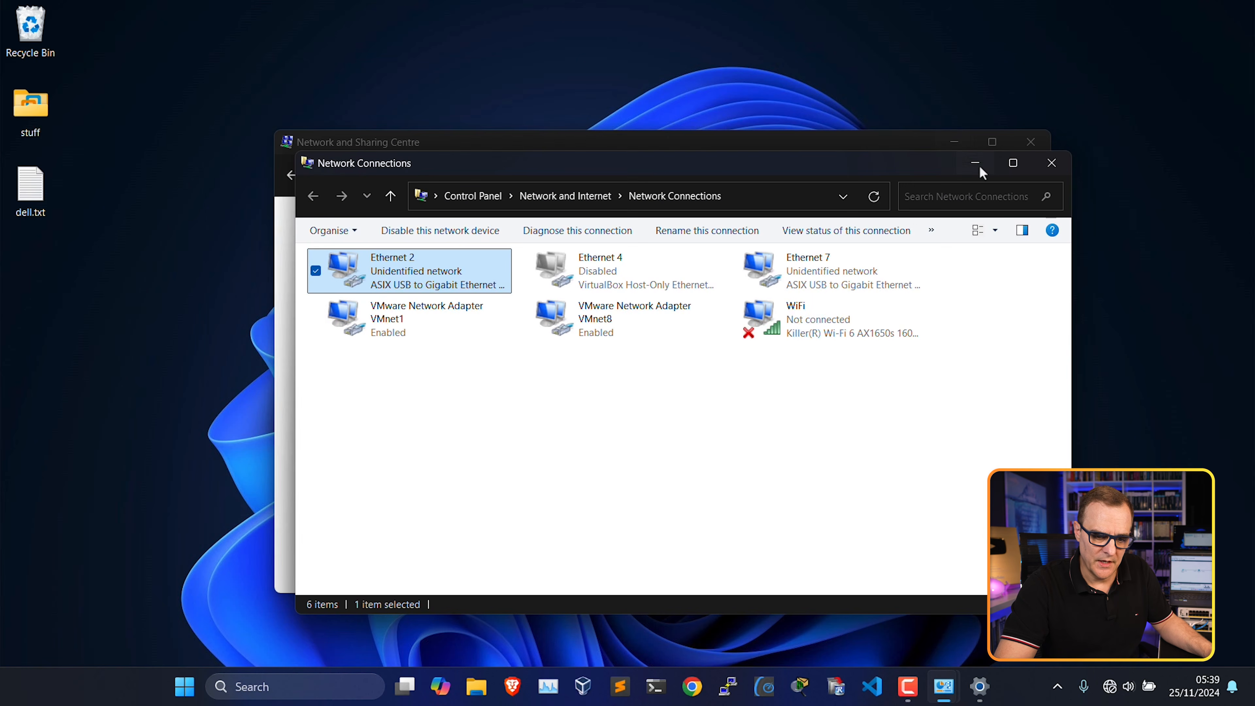
Minimize the open network windows, then in Packet Tracer enter ping 192.168.1.2 at Laptop1's command prompt without running it
click(979, 167)
click(952, 144)
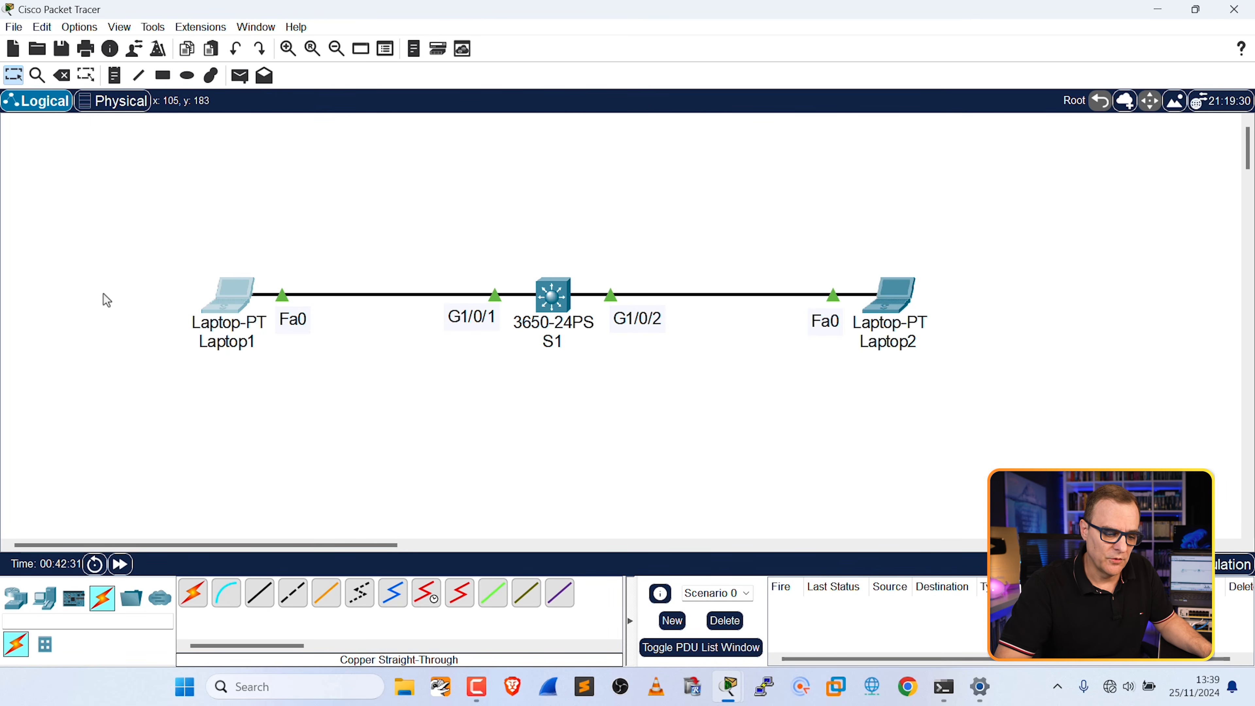
click(245, 302)
click(386, 410)
key(space)
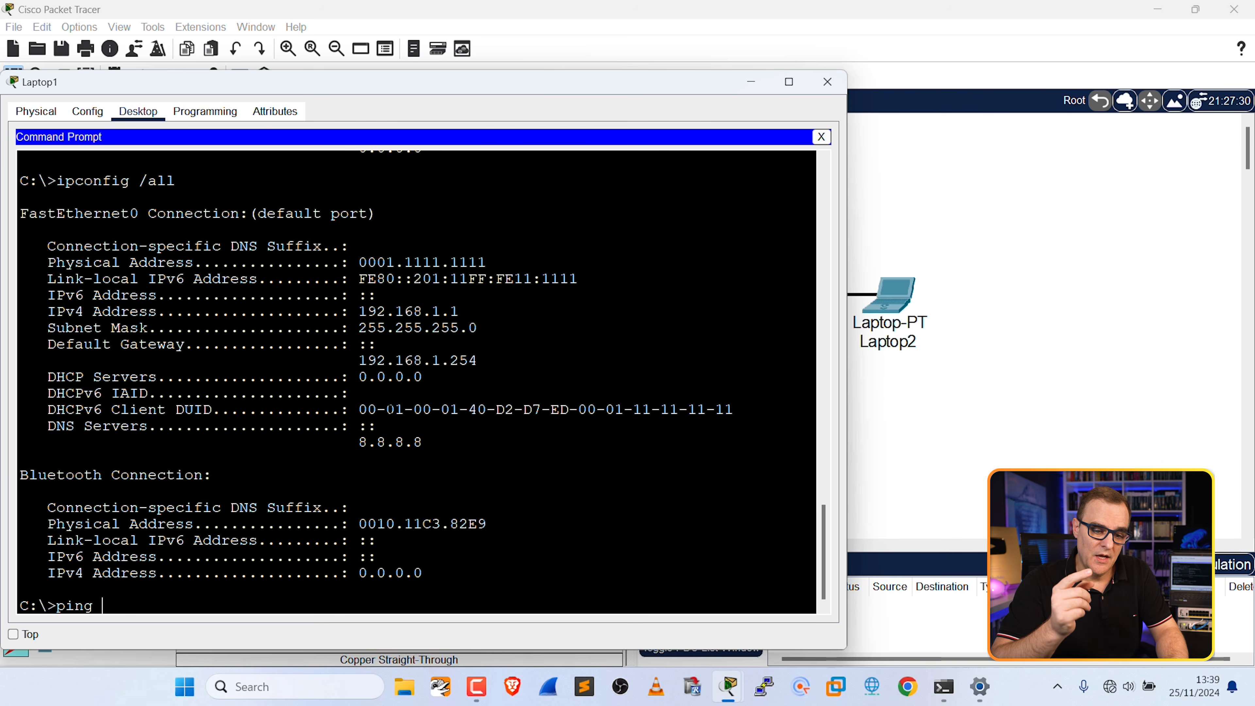
click(1093, 332)
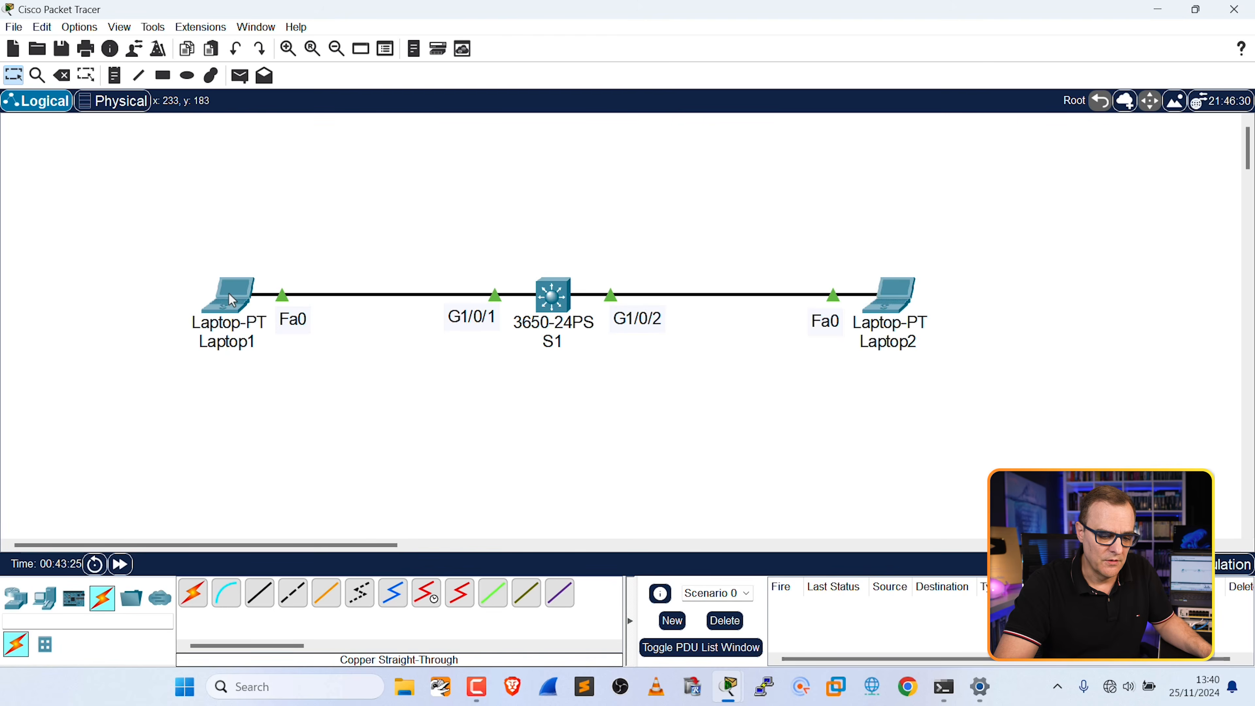
click(233, 299)
text(192.168.1.2)
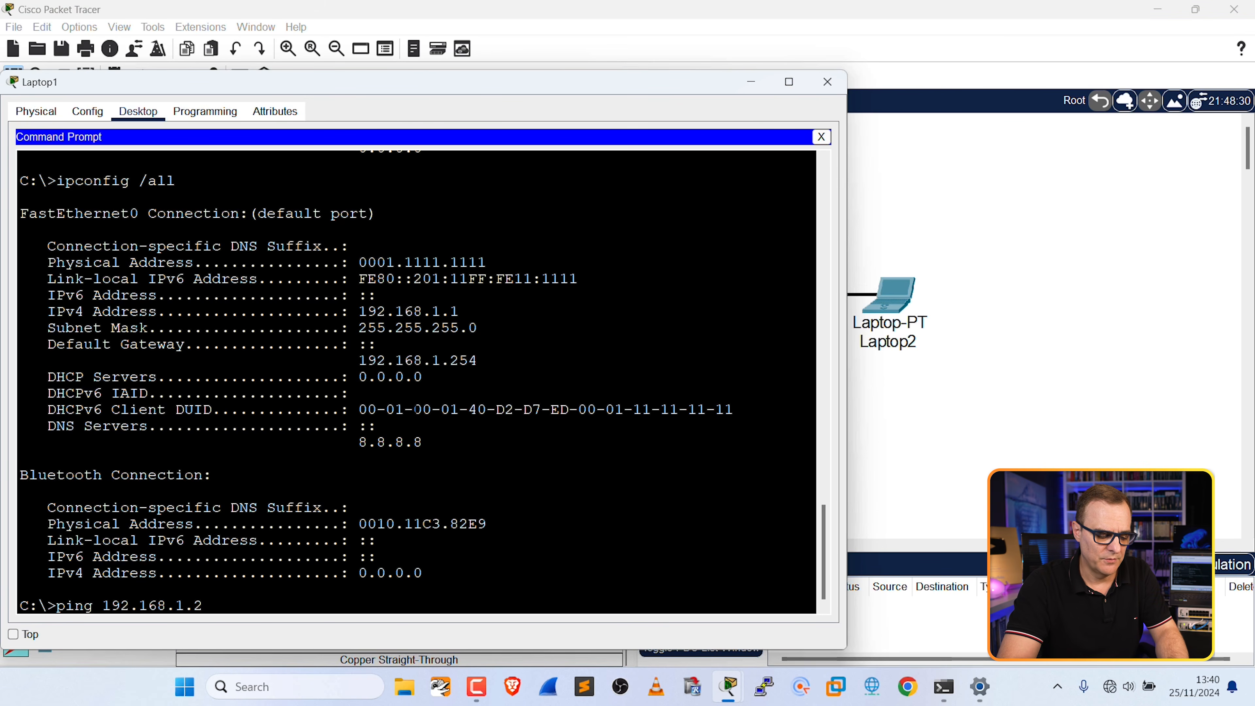
click(1061, 335)
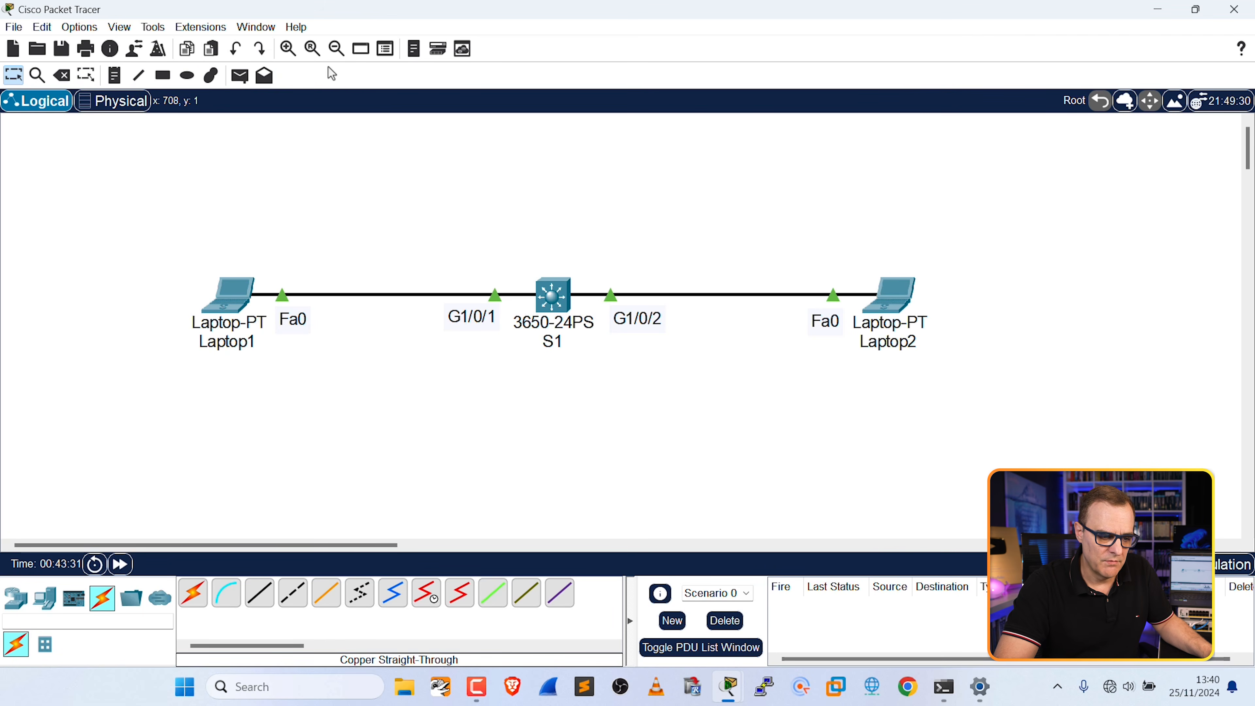
Add a two-line note below Laptop1 reading 192.168.1.1 and 255.255.255.0
click(118, 75)
click(214, 391)
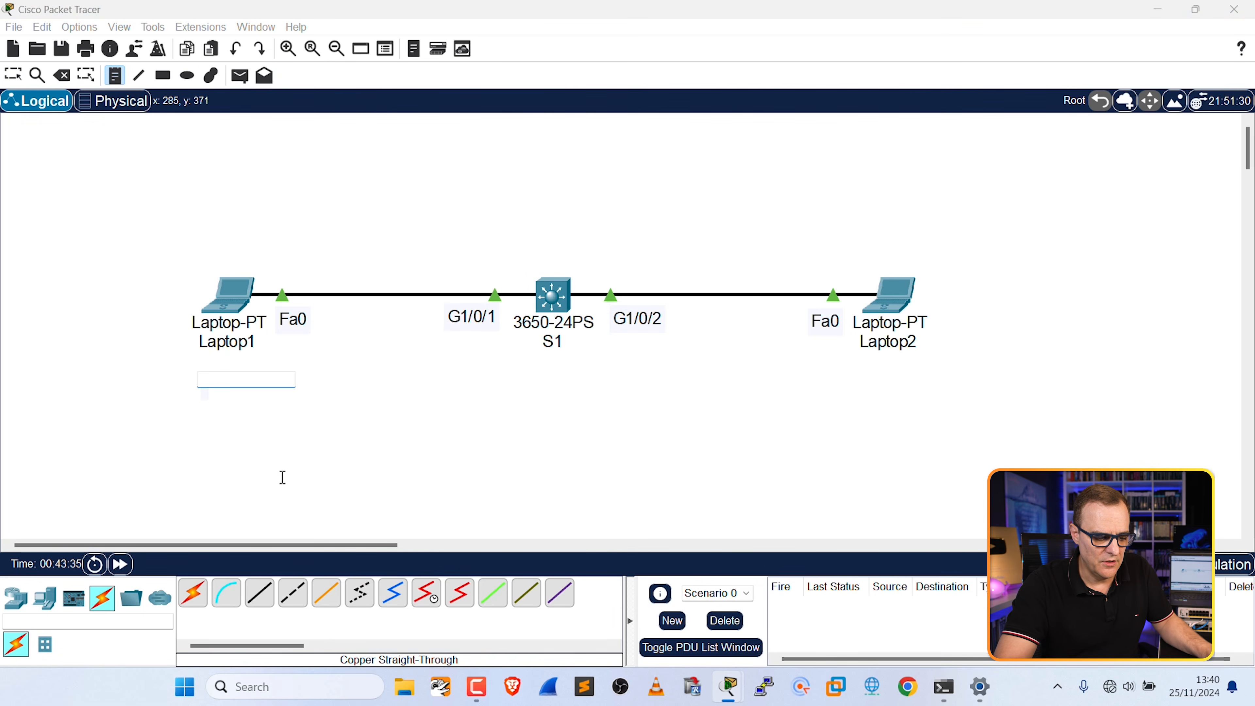
text(192.168.1.1)
key(Return)
text(255.255.255.0)
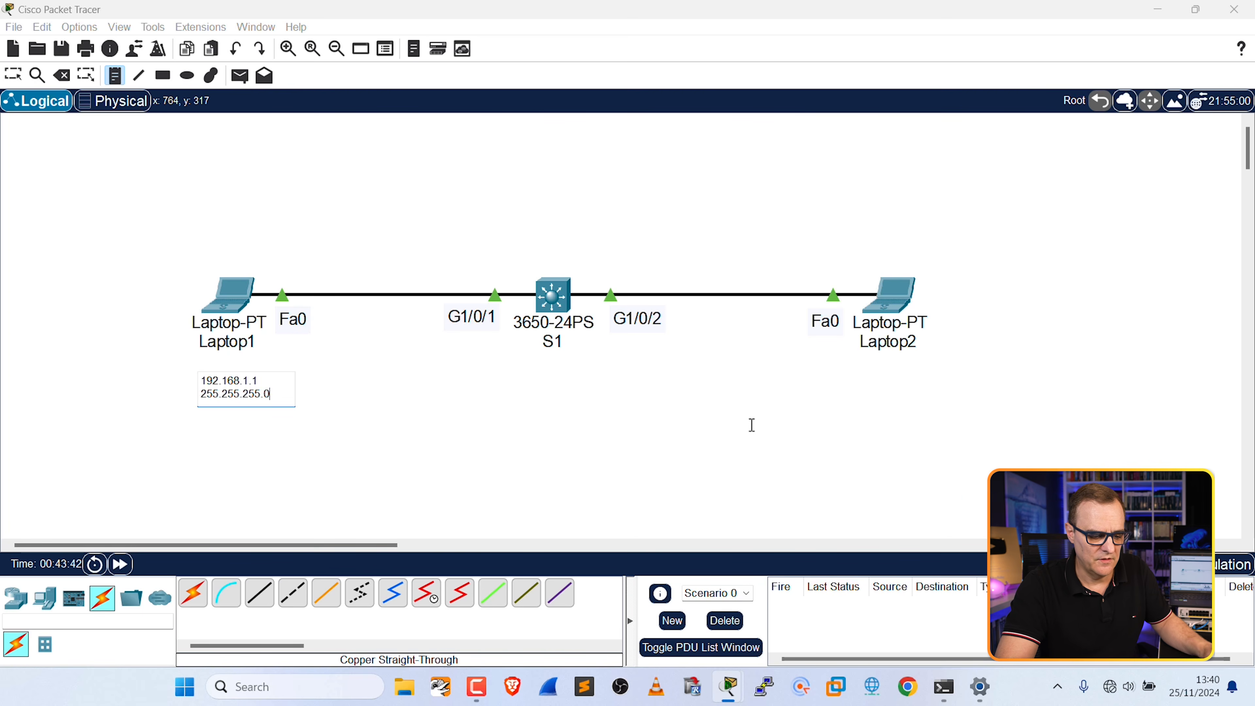
Add a two-line note below Laptop2 reading 192.168.1.2 and 255.255.255.0
click(752, 425)
text(192.168)
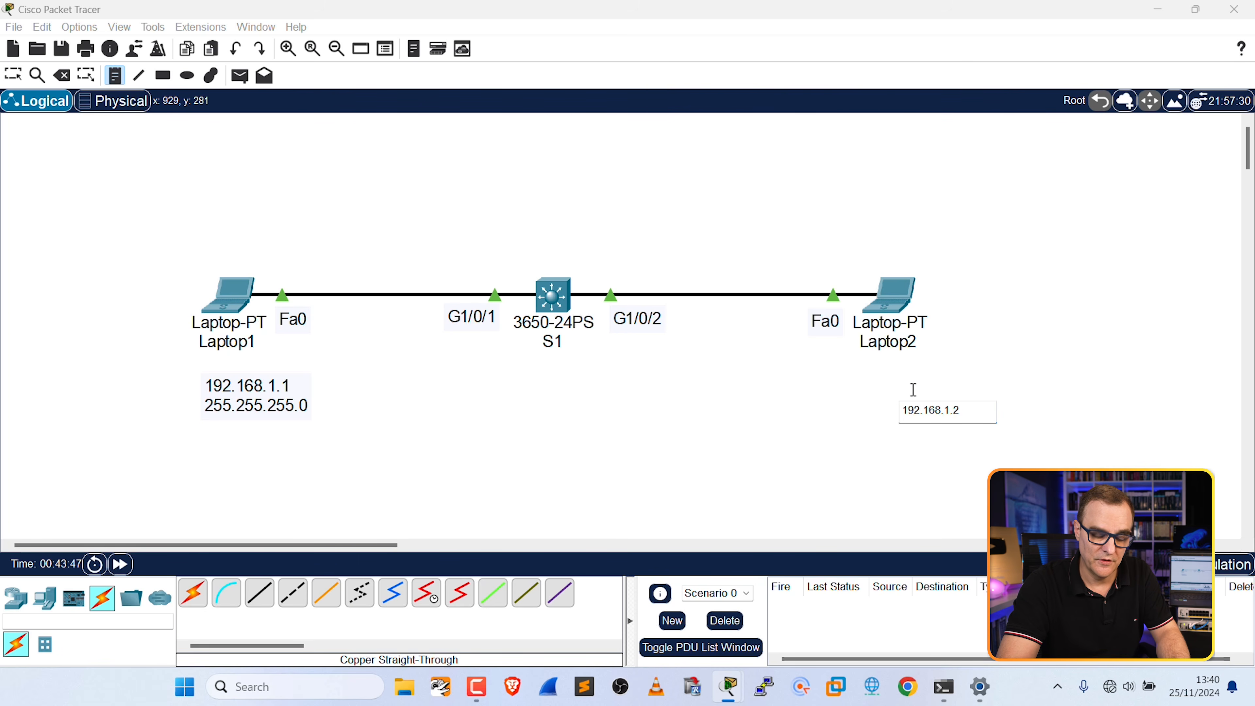
text(.1.2)
key(Return)
text(25)
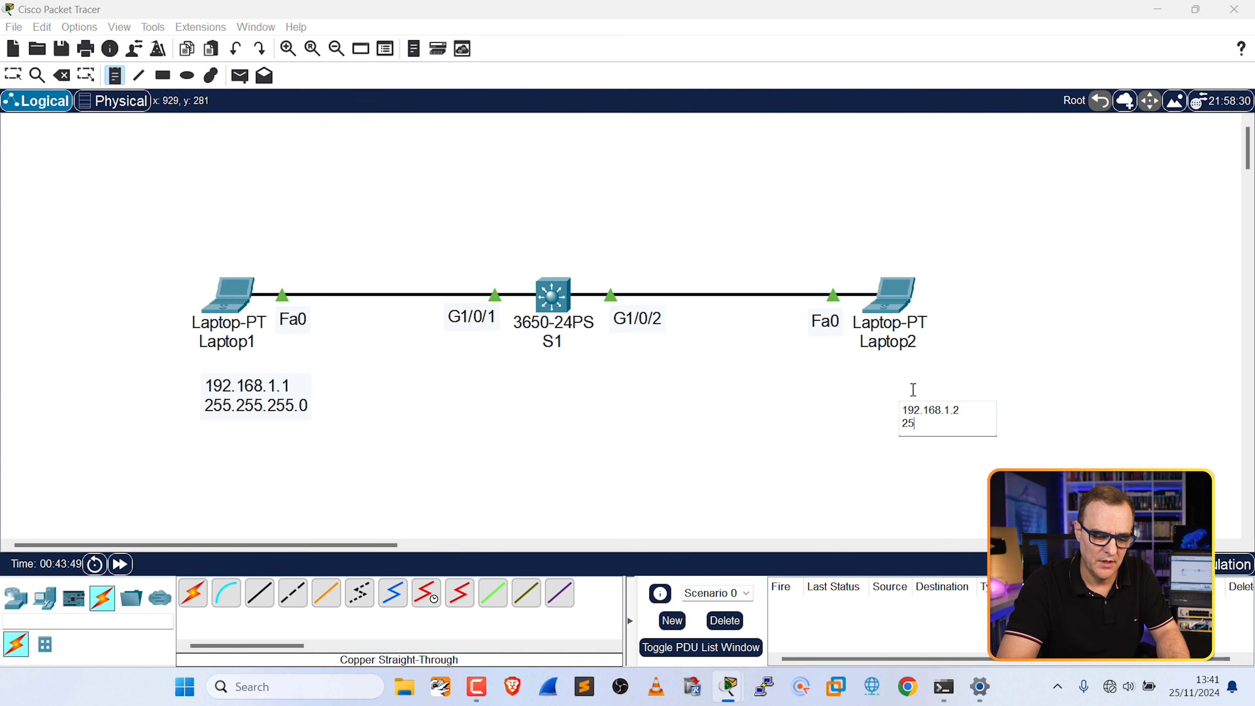
text(5.255.255.0)
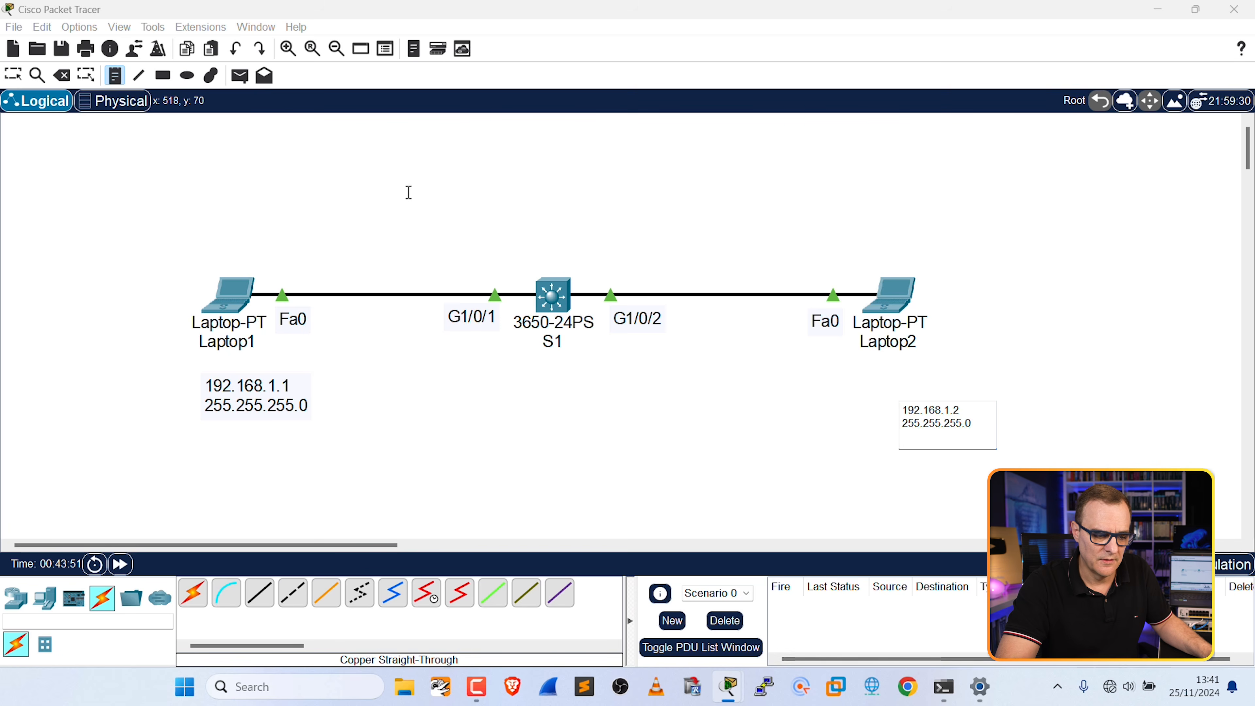
Finish the note editing and move both address notes directly beneath the Laptop1 and Laptop2 labels
click(407, 193)
drag(289, 412, 269, 400)
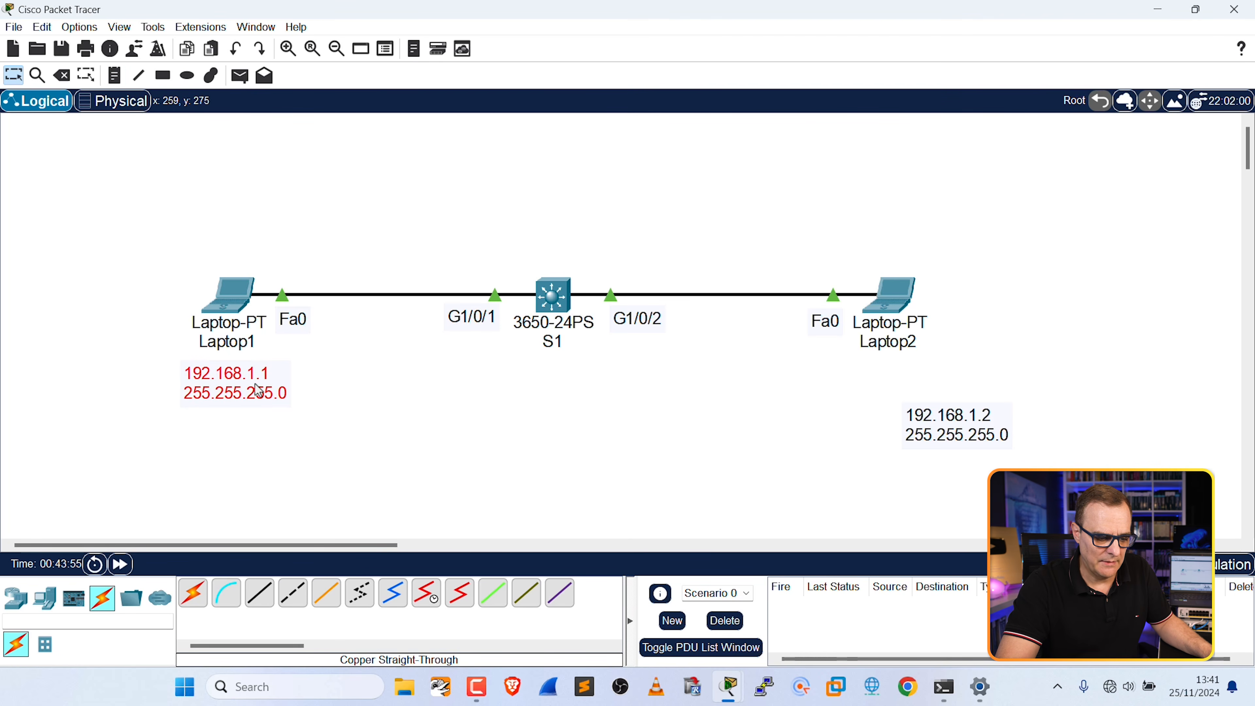
drag(959, 433, 892, 381)
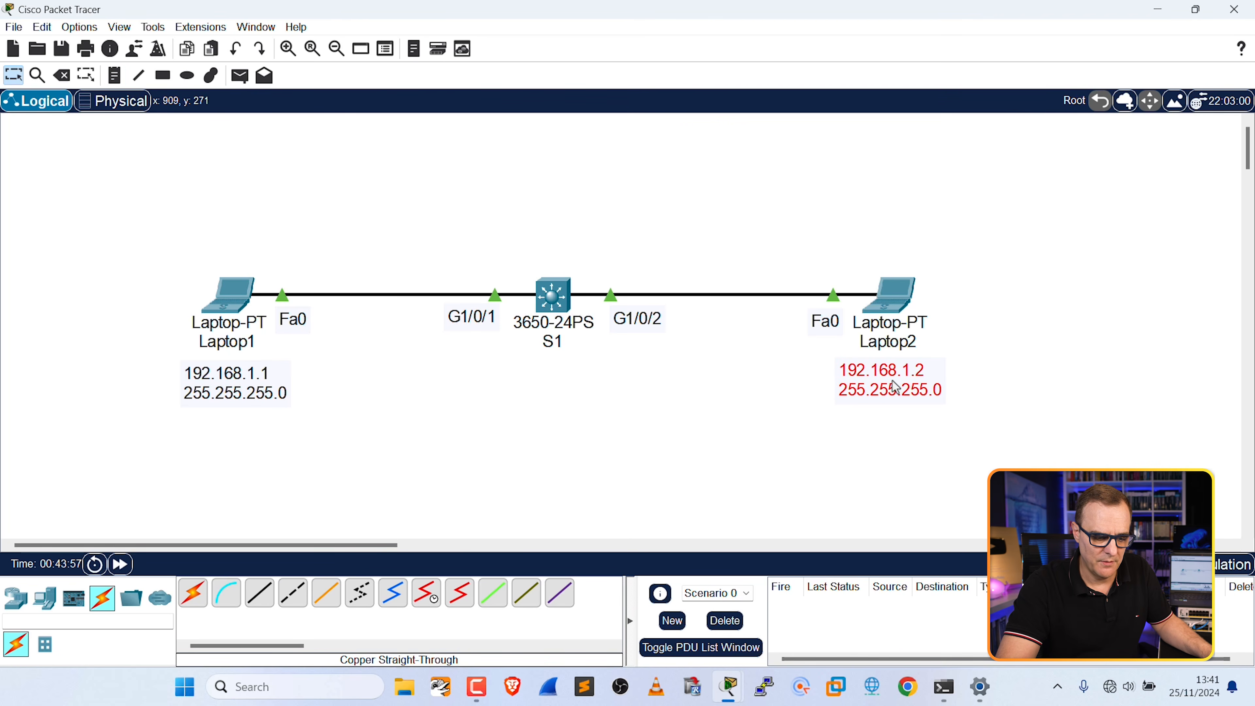
Run the prepared ping to 192.168.1.2 from Laptop1, highlight the first reply line and return to the topology
click(223, 300)
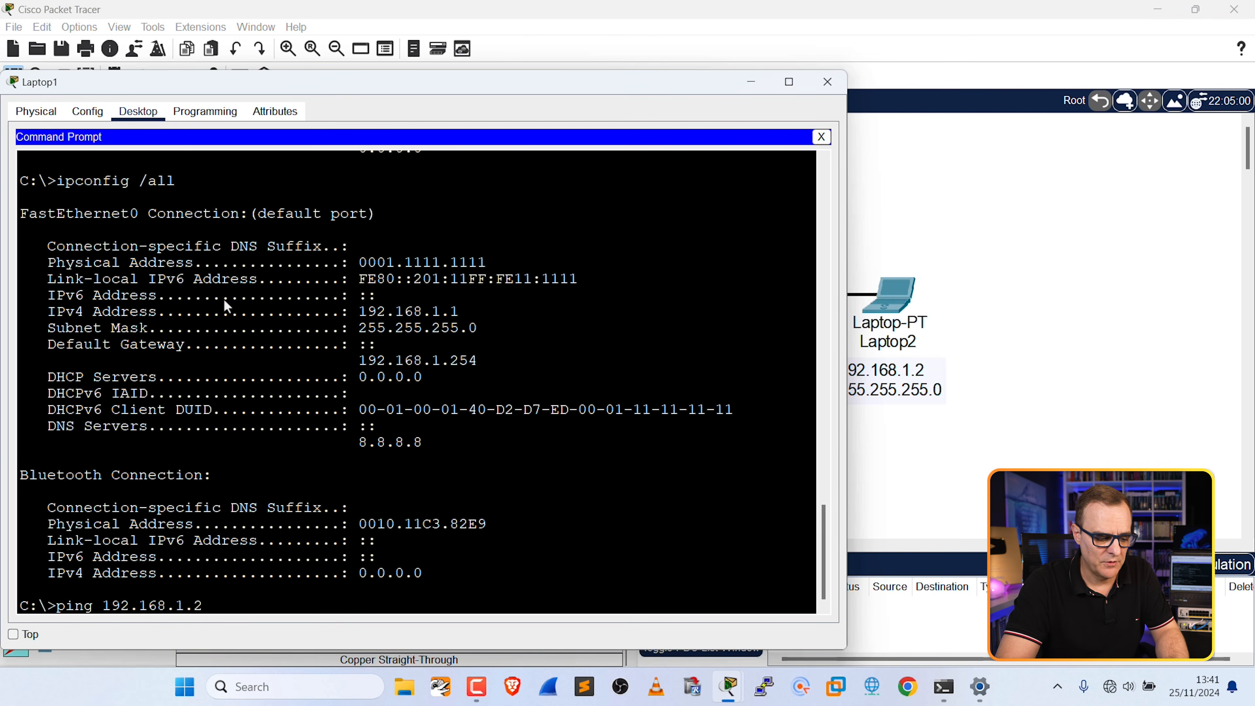
key(Return)
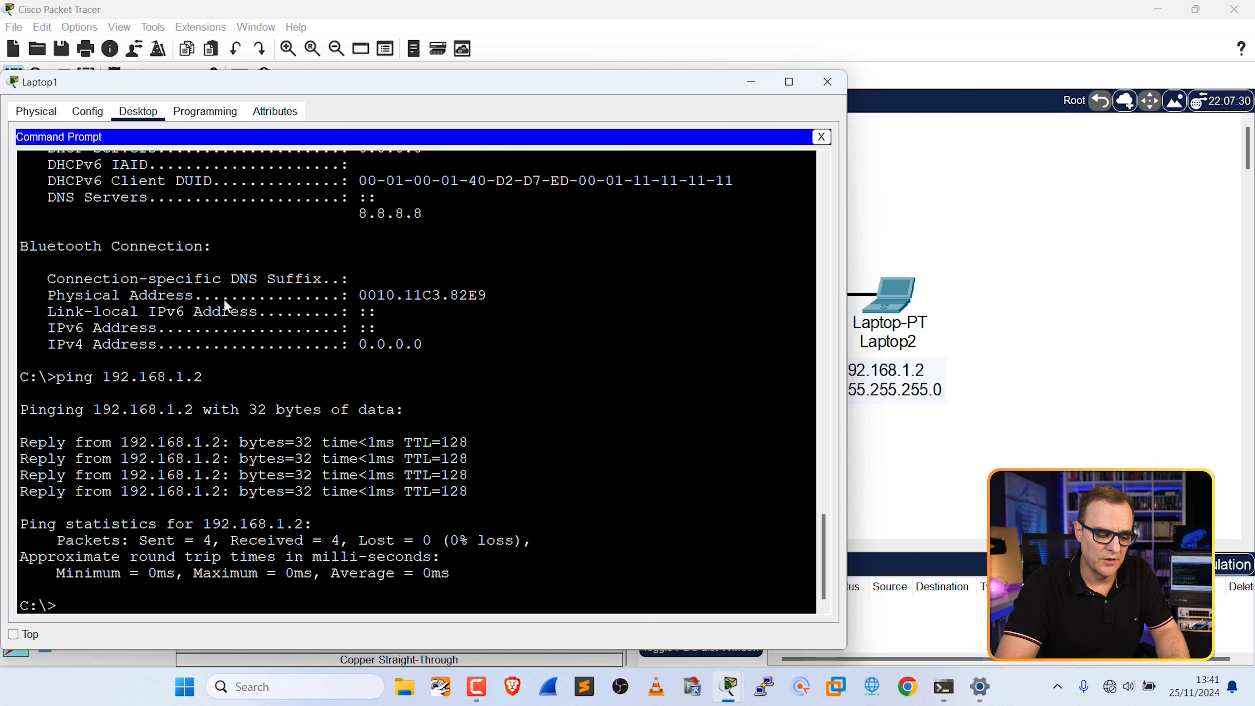
drag(20, 442, 469, 442)
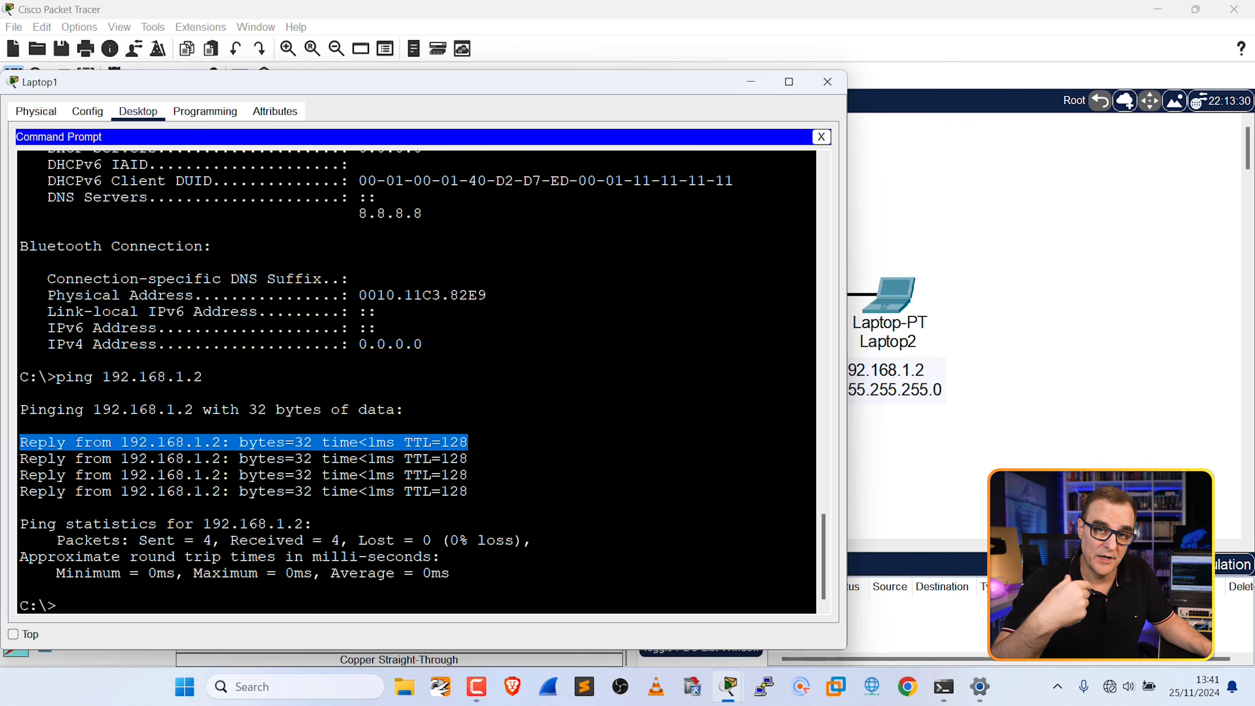
click(957, 218)
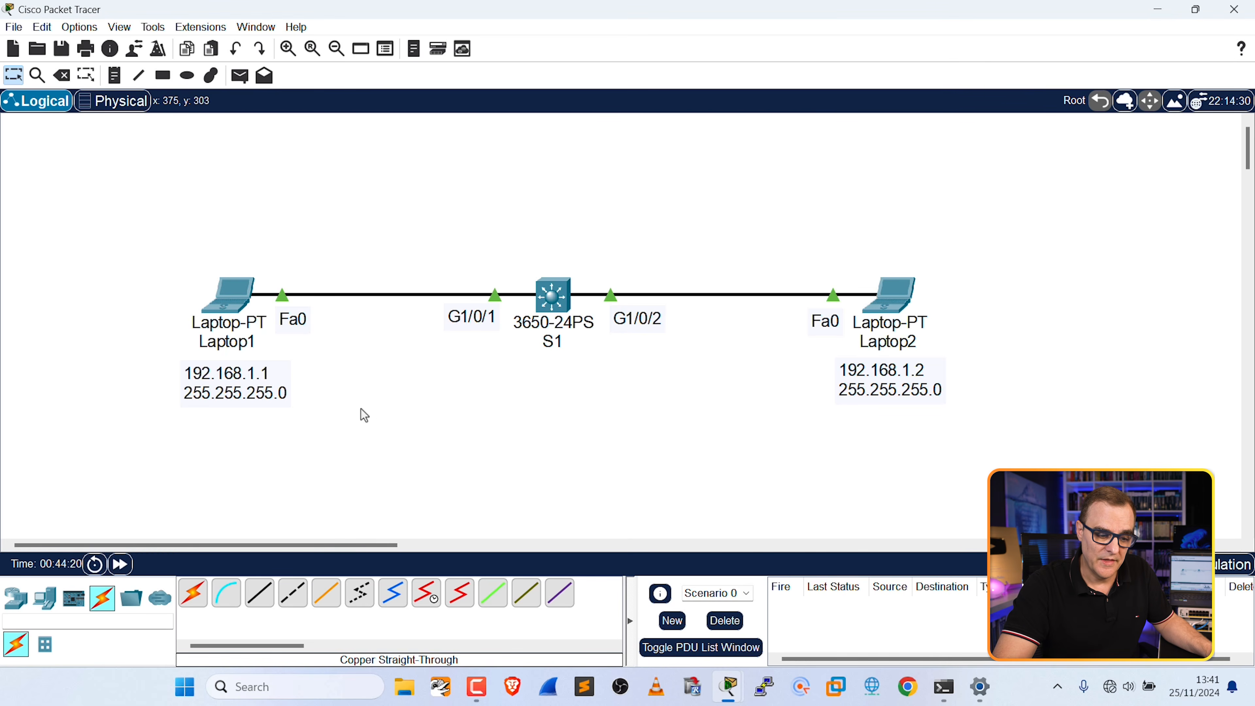
Finish the paused ipconfig output in Laptop2's command prompt and ping 192.168.1.1 from there
click(897, 305)
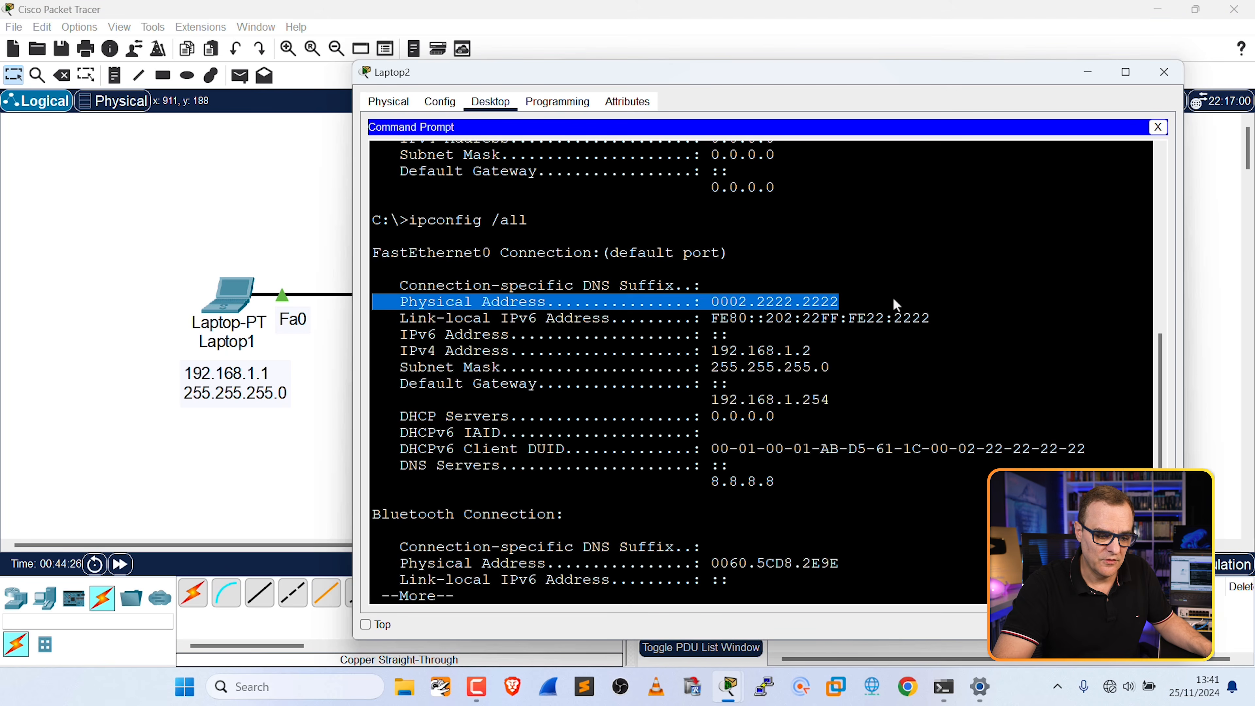
key(Return)
key(Return)
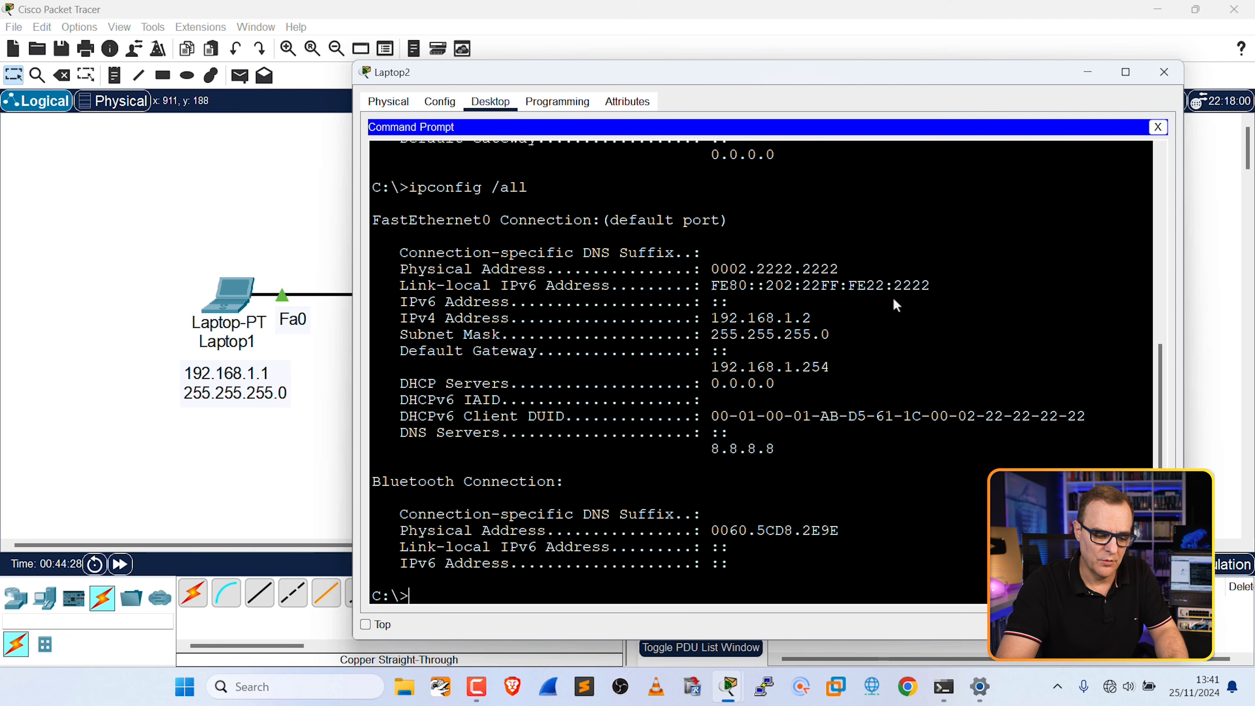
key(Return)
key(Return)
key(Return)
text(ping 192.168.)
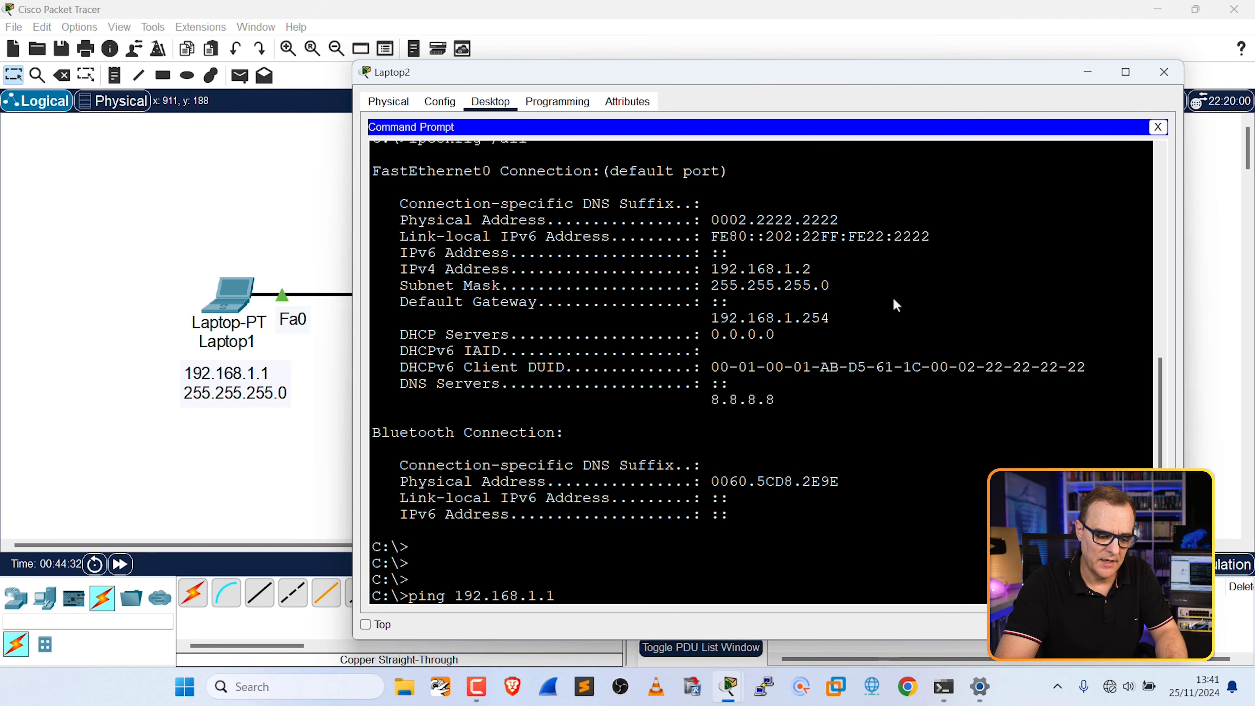
text(1.1)
key(Return)
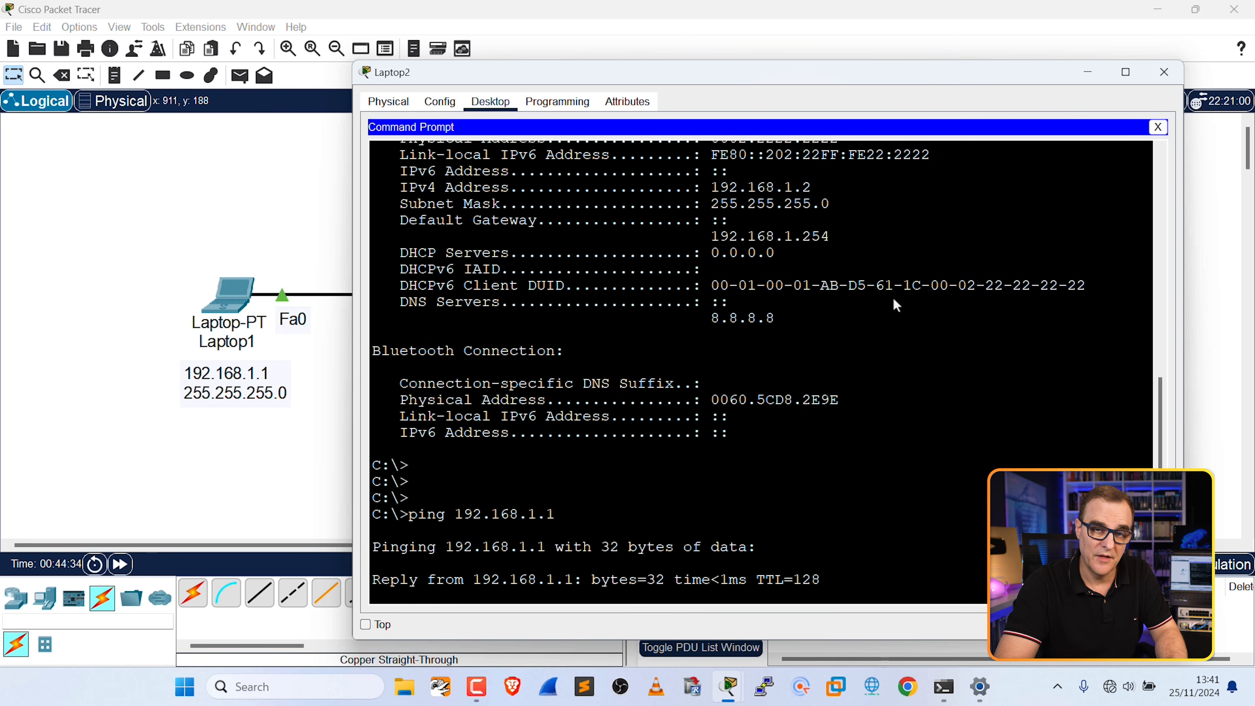